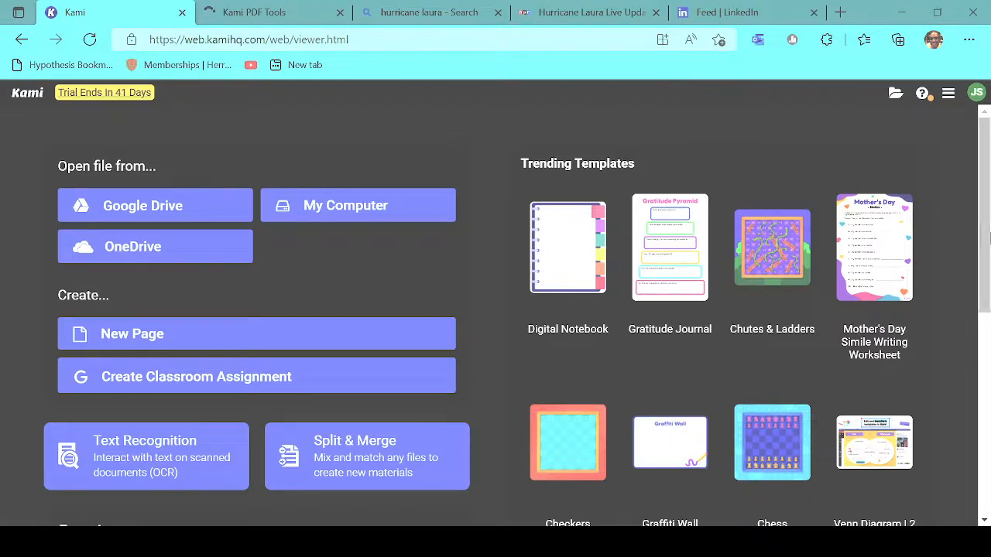
Look over the dashboard's recent files and trending templates, and open the Kami Library
scroll(985, 225, "down", 3)
scroll(977, 380, "down", 2)
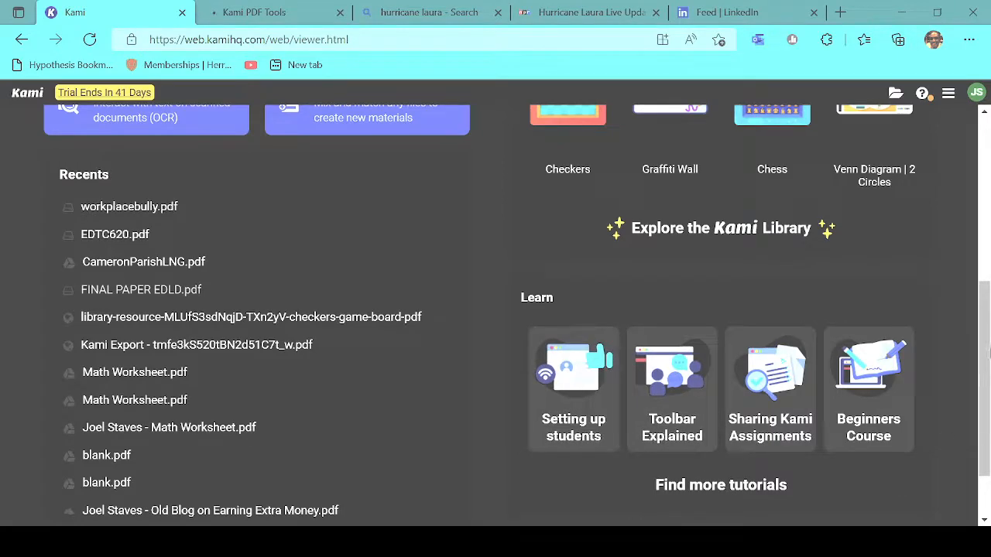
left_click_drag(986, 379, 982, 226)
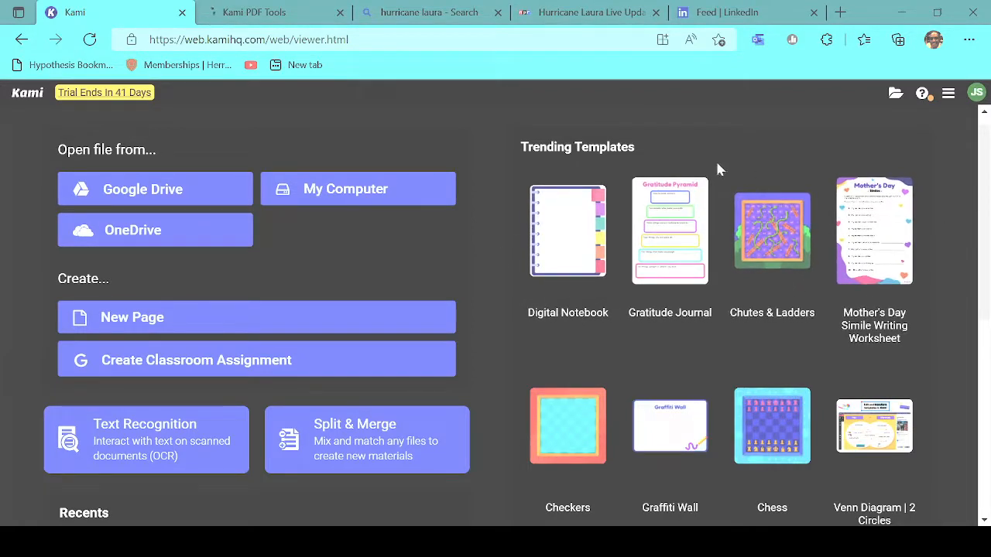
left_click_drag(983, 310, 981, 392)
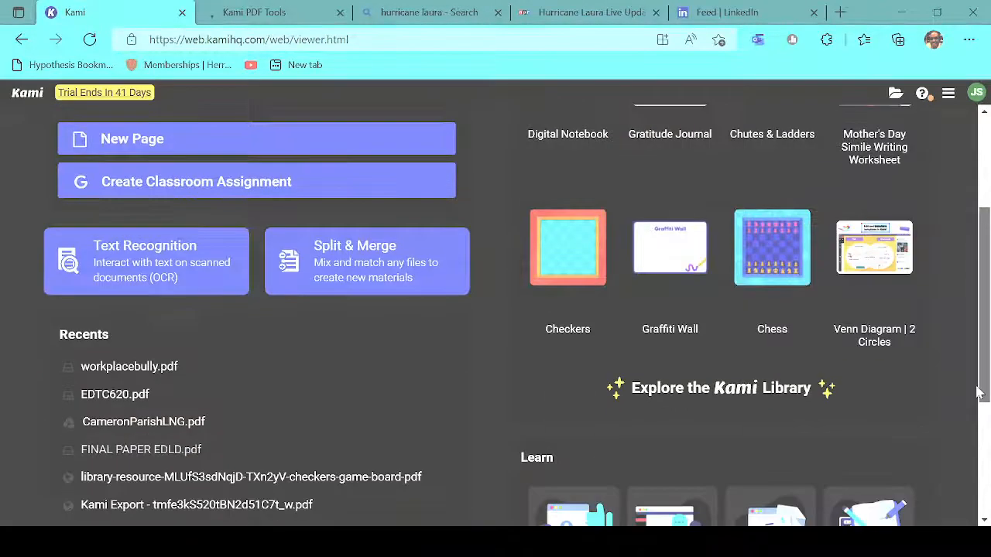
left_click(869, 396)
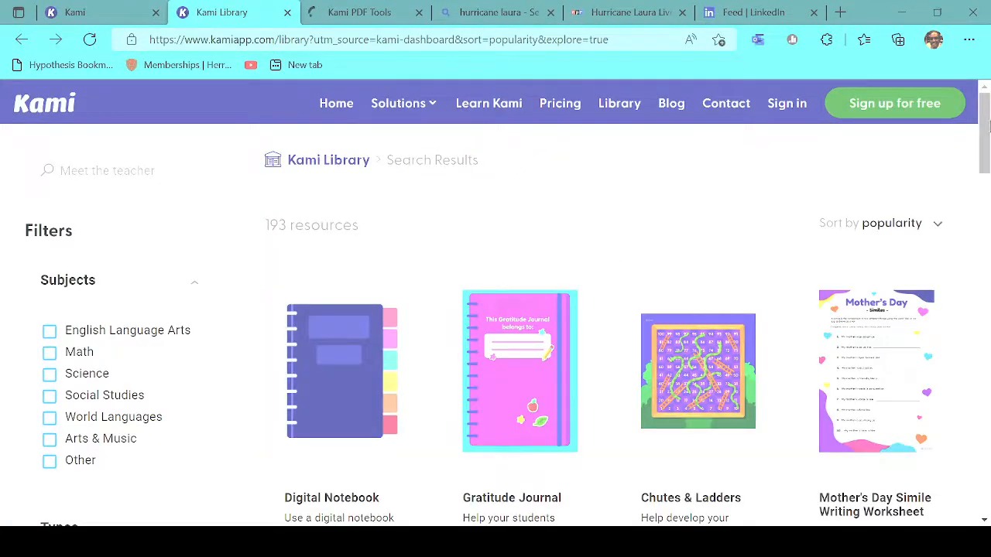
Filter the library resources to the Math subject and open the T-Chart template in Kami
mouse_move(985, 122)
left_mouse_down()
mouse_move(987, 166)
mouse_move(984, 139)
left_mouse_up()
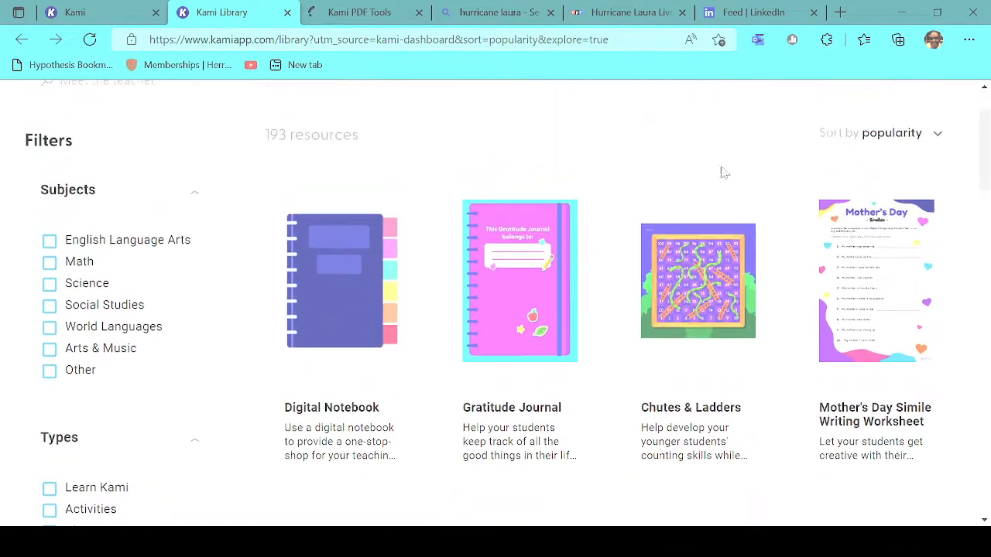
left_click(49, 262)
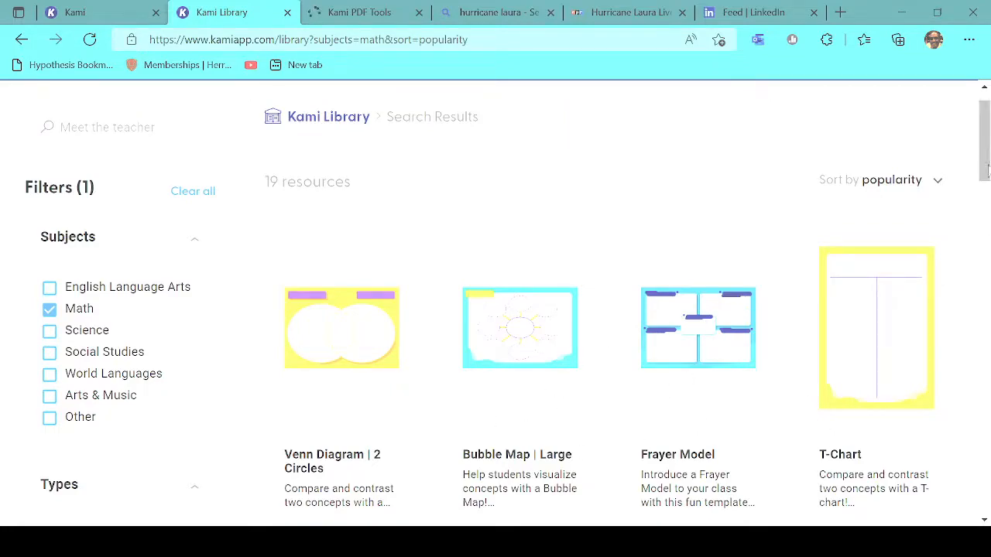
left_click_drag(988, 172, 909, 166)
left_click(842, 271)
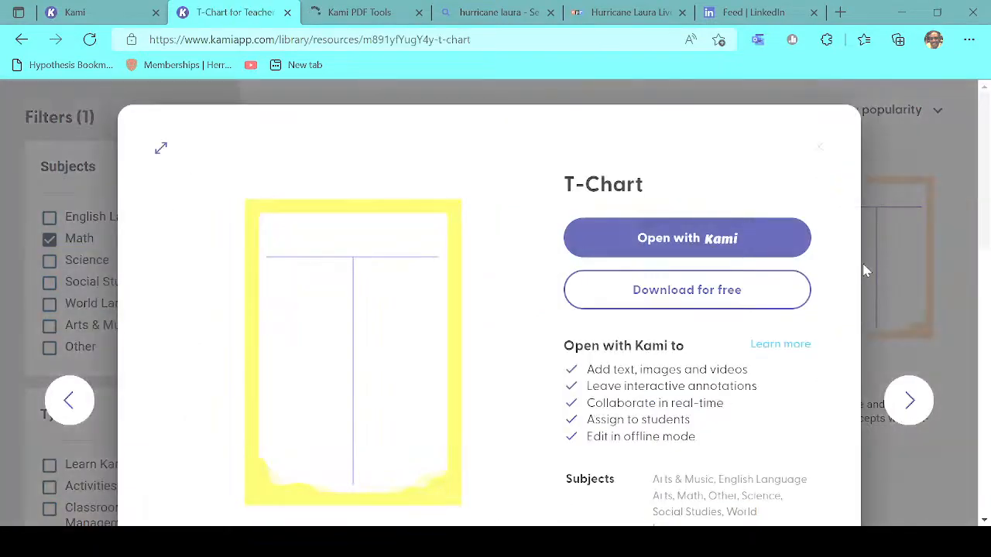
left_click(663, 242)
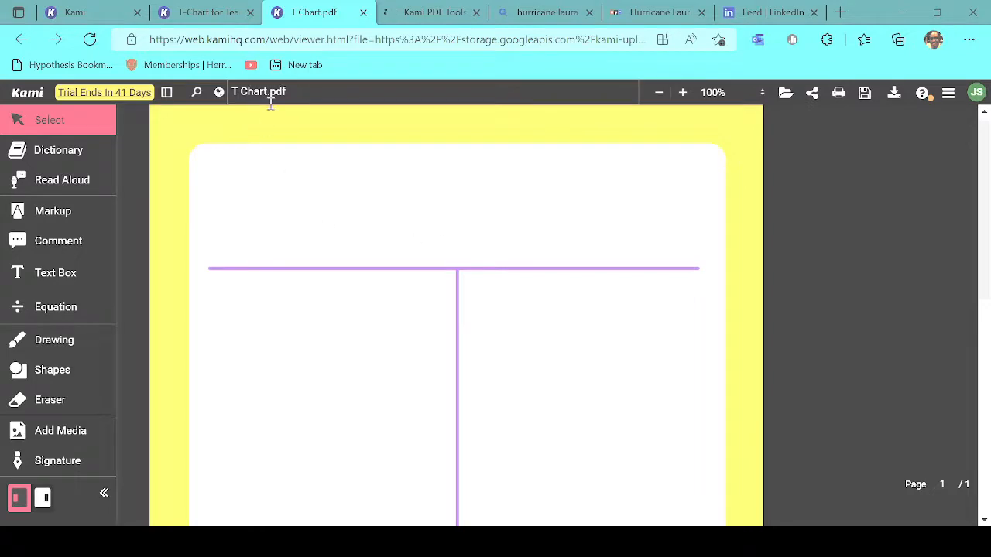
From the Kami dashboard, find the Hurricane Laura PDF in Google Drive by searching "laura", open it and run text recognition
left_click(203, 13)
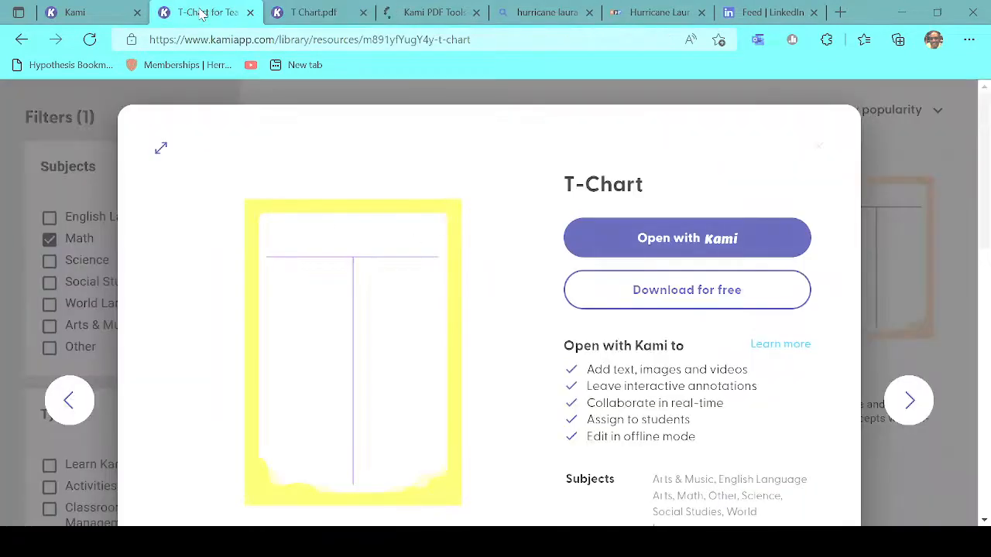
left_click(104, 9)
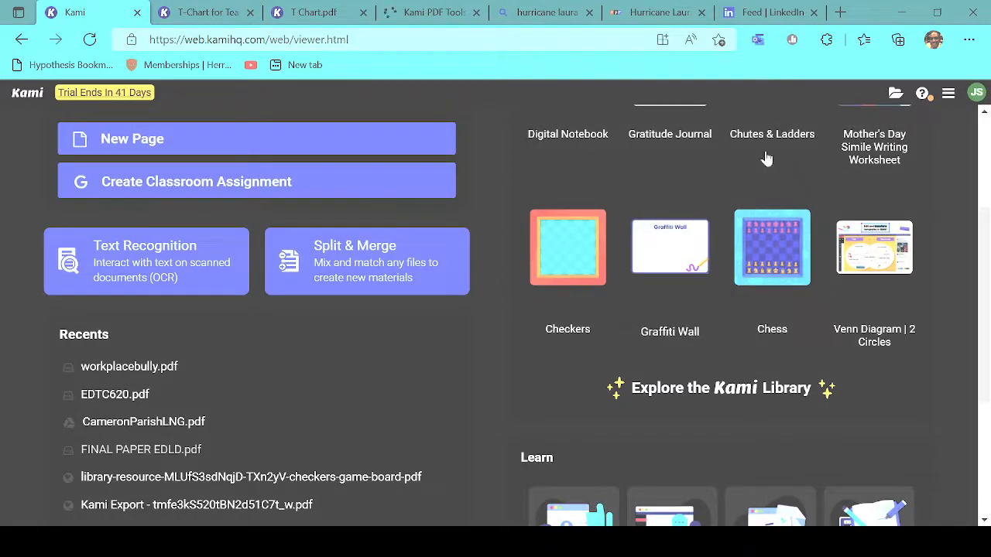
left_click(895, 94)
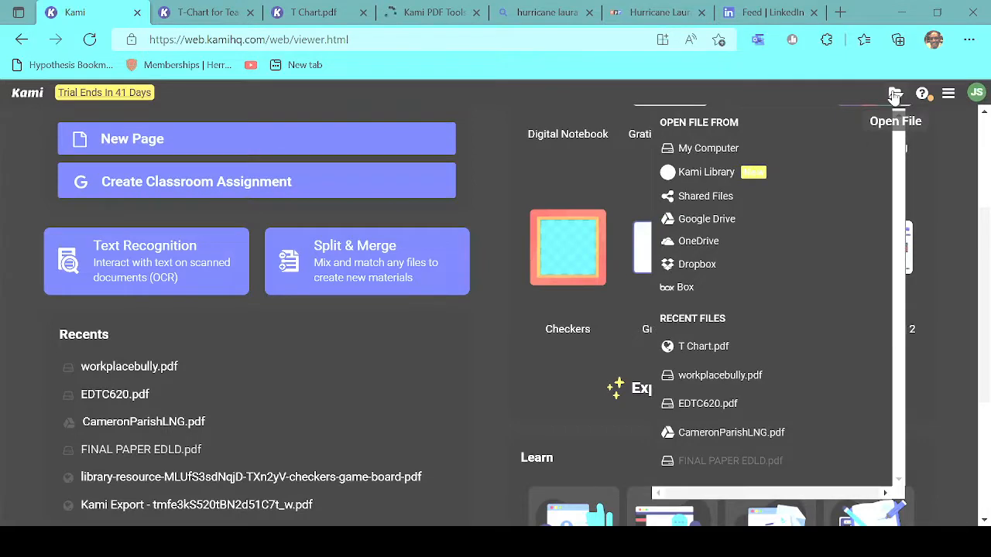
left_click(709, 222)
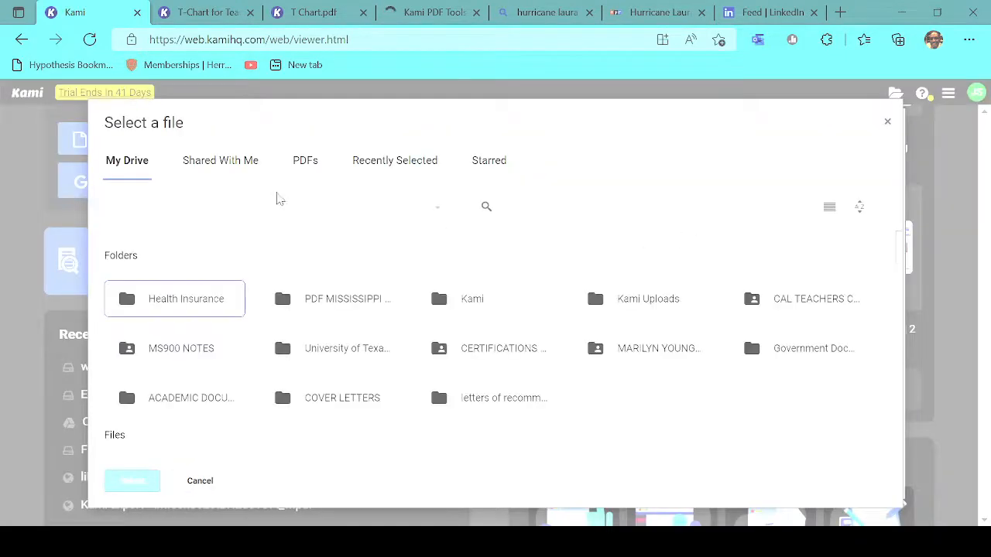
left_click(236, 201)
type("laura")
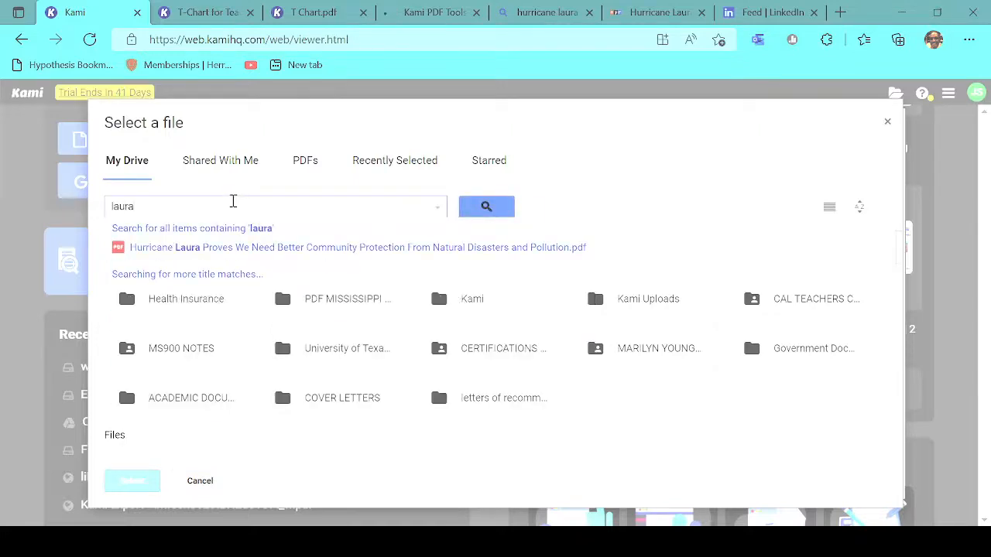
left_click(222, 247)
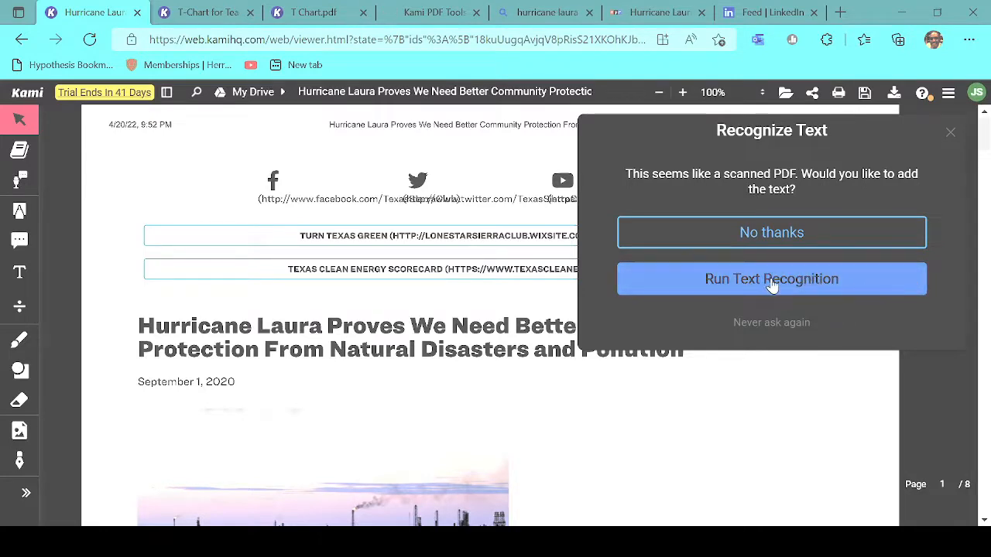
left_click(771, 282)
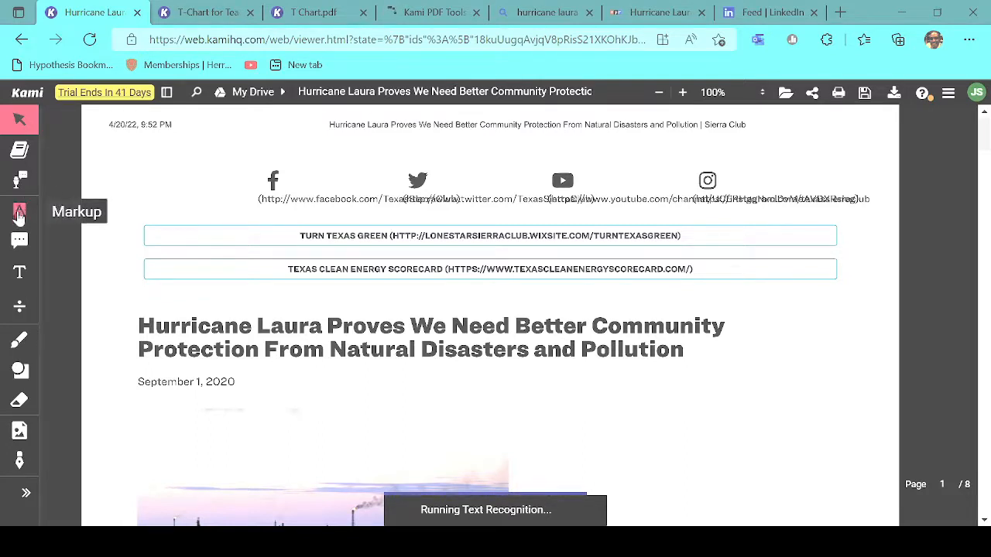
Examine the options of the Comment and Drawing tools on the opened article
left_click(20, 240)
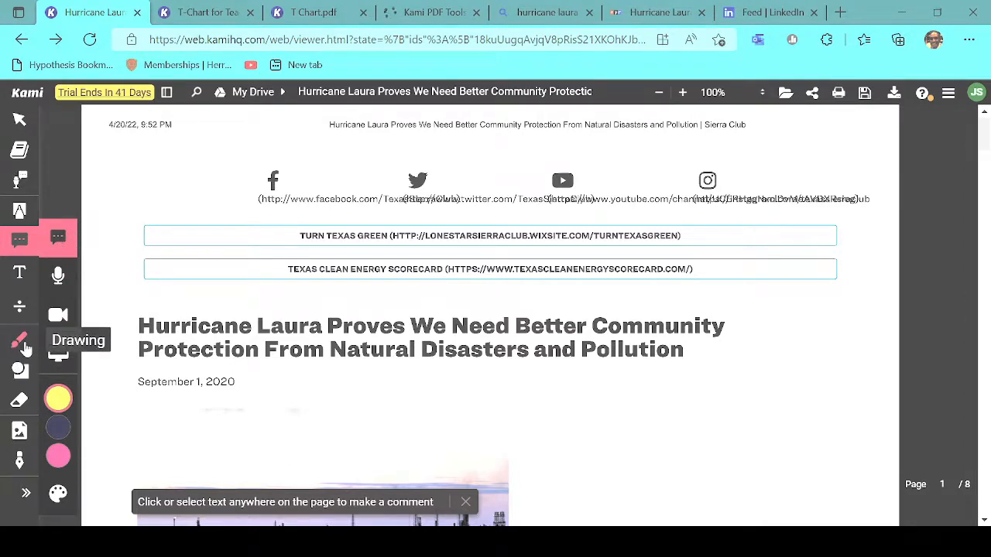
left_click(23, 345)
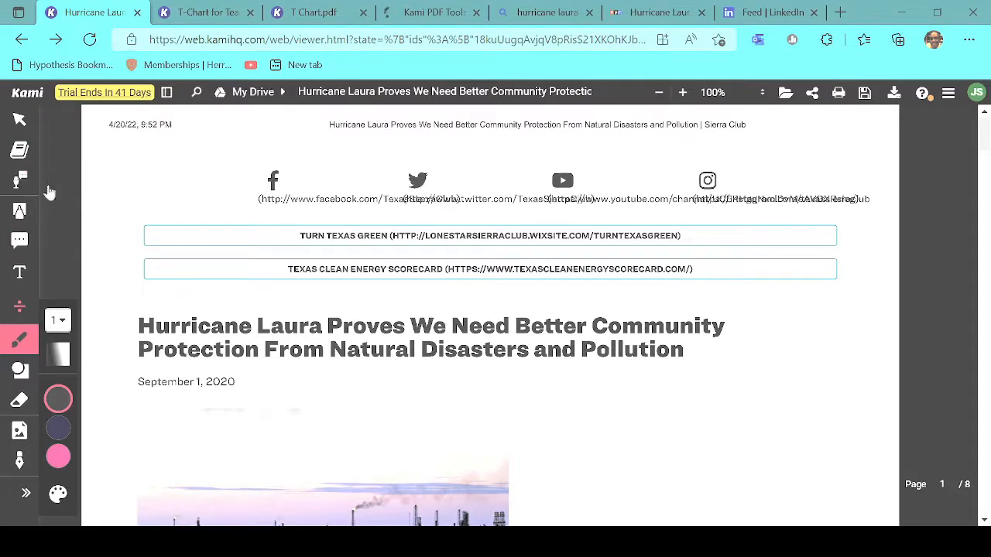
left_click(21, 243)
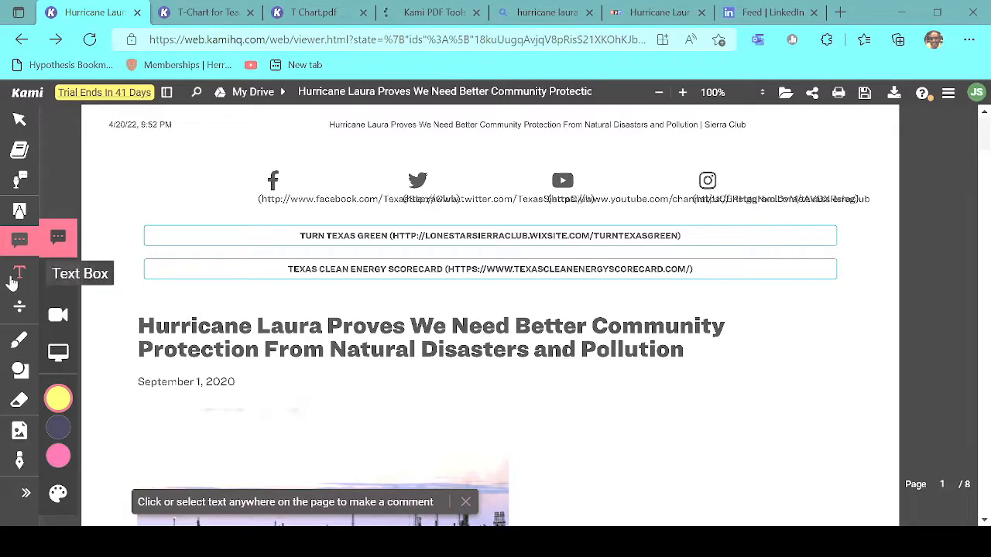
Draw an empty text box over the article's headline and try reading it aloud
left_click(21, 273)
mouse_move(83, 353)
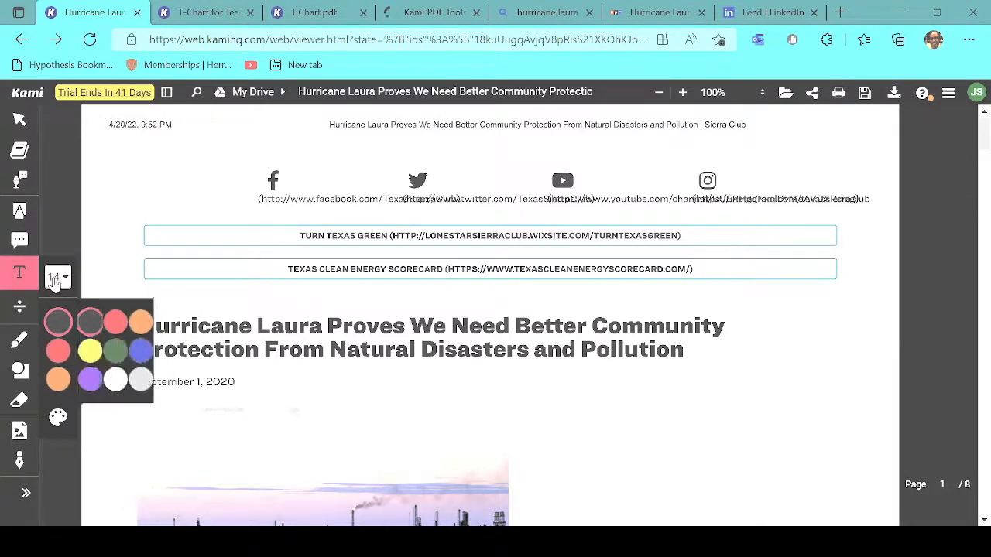
left_click_drag(186, 281, 343, 338)
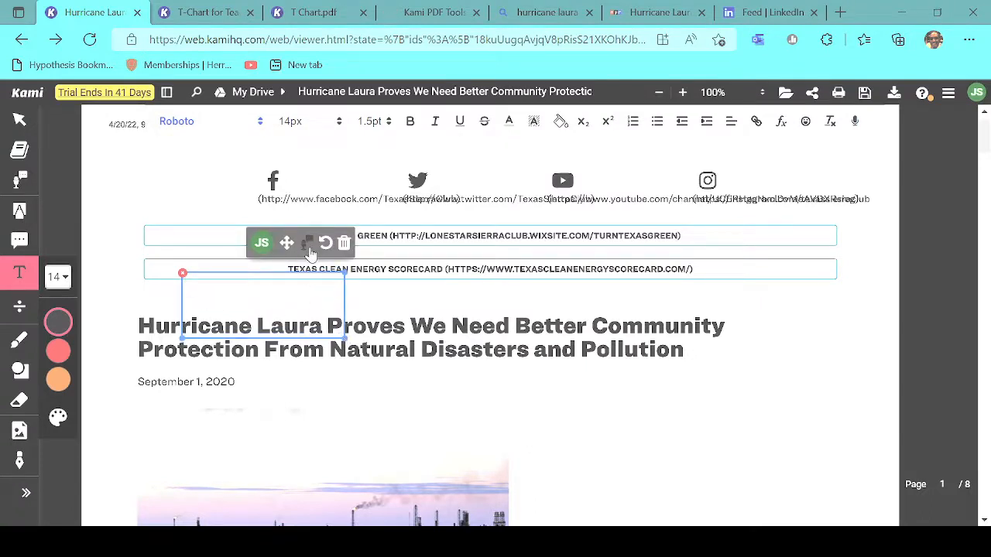
left_click(307, 250)
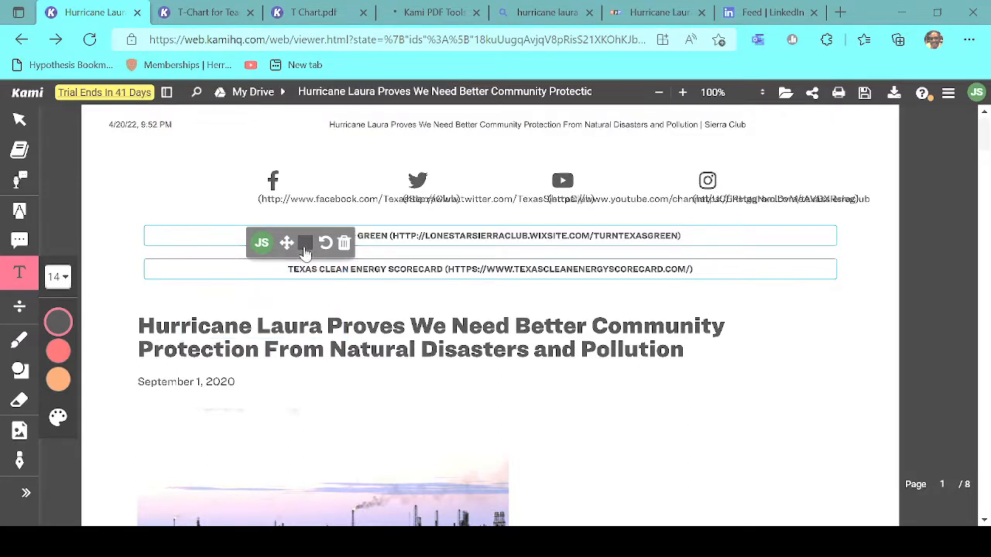
Examine the full set of math symbols offered by the Equation tool
left_click(21, 309)
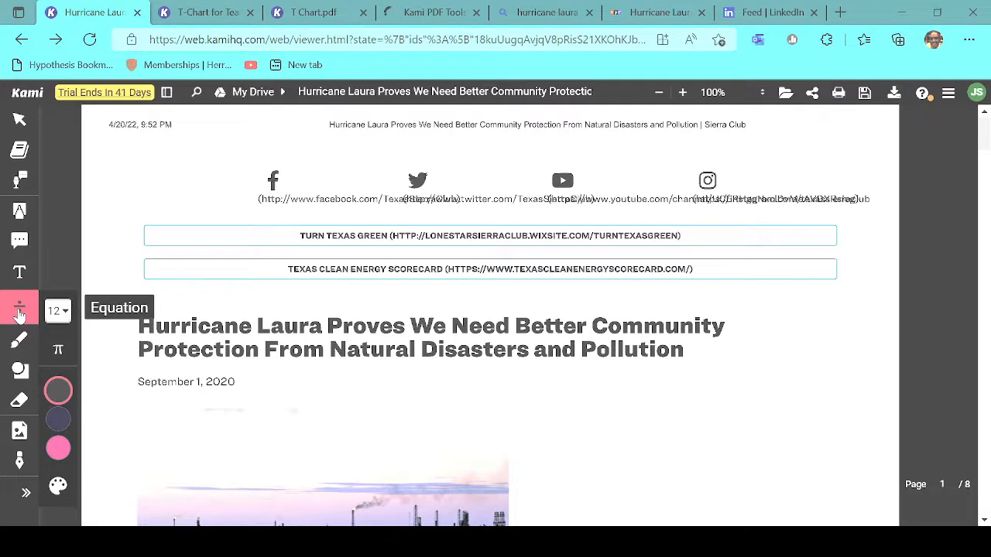
left_click(58, 351)
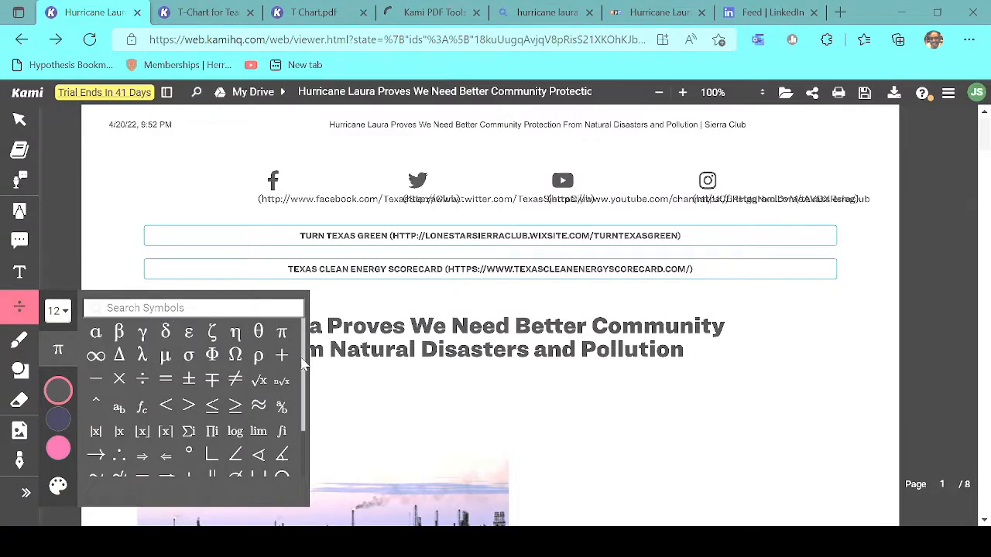
left_click_drag(305, 364, 306, 419)
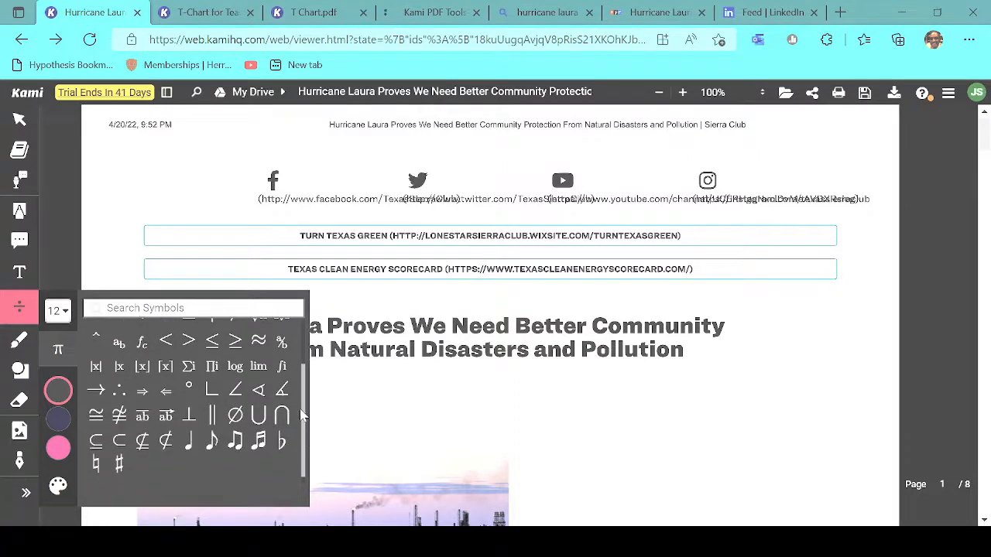
scroll(304, 414, "up", 2)
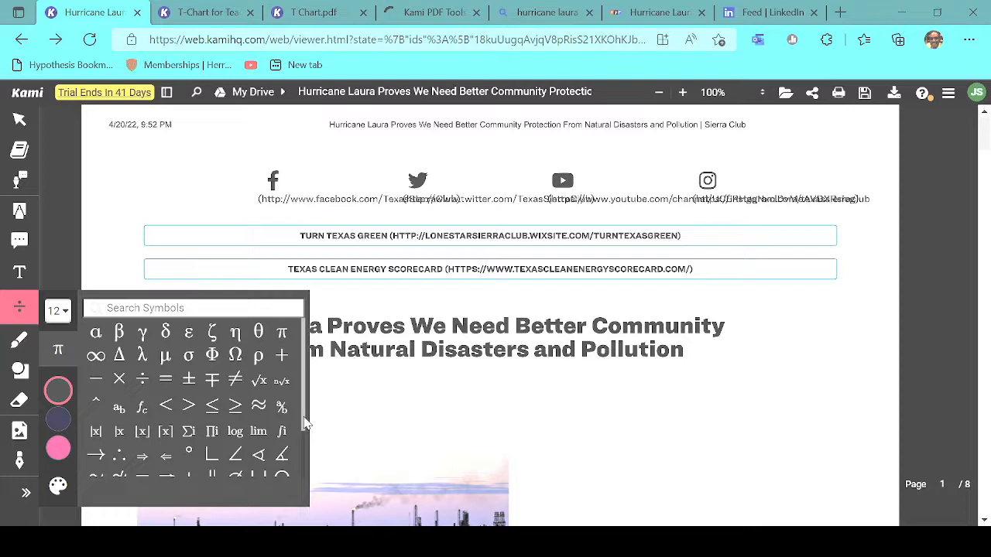
left_click_drag(306, 424, 300, 402)
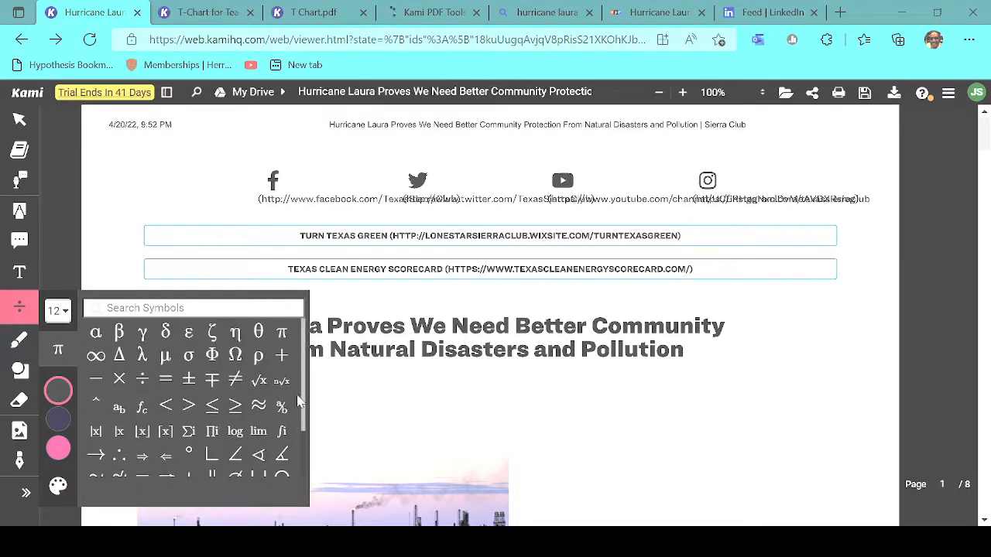
Draw a freehand loop around the article's headline and two overlapping rectangles across its left part
left_click(19, 339)
mouse_move(407, 397)
left_mouse_down()
mouse_move(260, 373)
mouse_move(595, 333)
mouse_move(377, 386)
left_mouse_up()
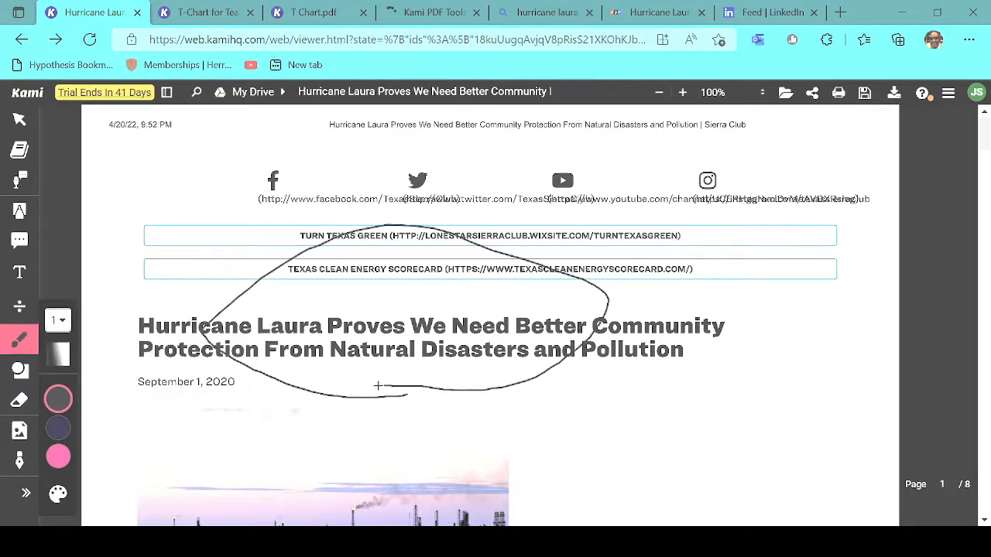
left_click(20, 372)
left_click_drag(116, 320, 267, 193)
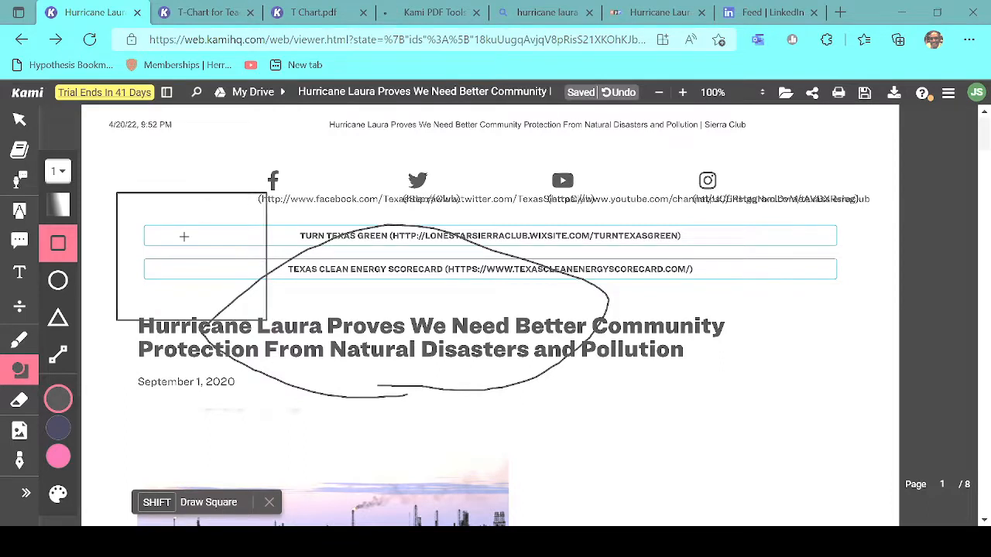
left_click_drag(185, 237, 379, 376)
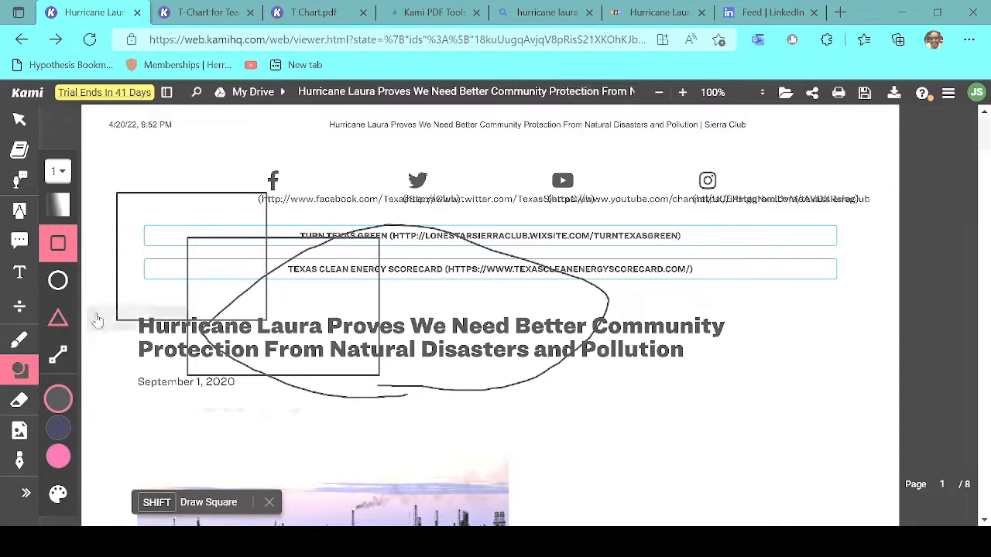
Examine the eraser options and the graphic organizers available as media to add
left_click(19, 401)
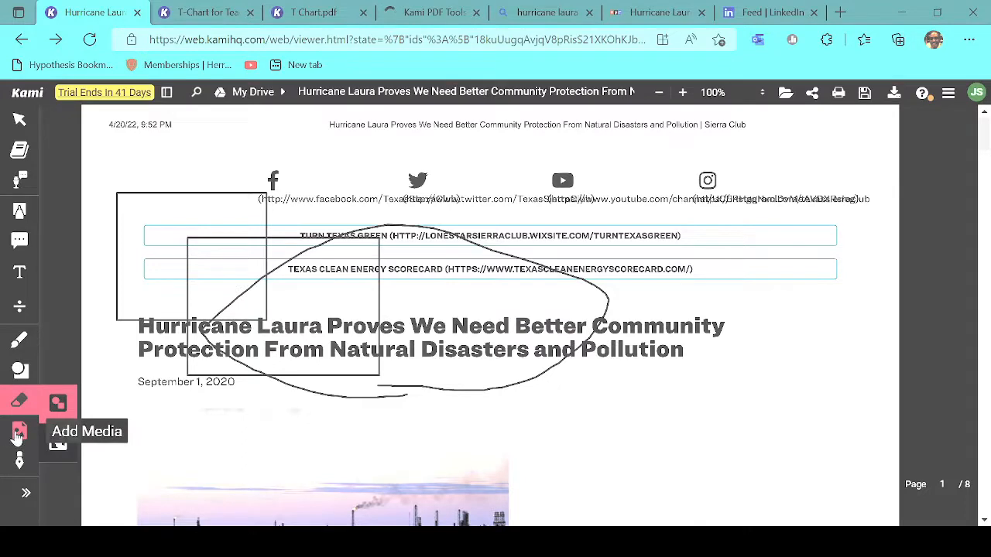
left_click(21, 432)
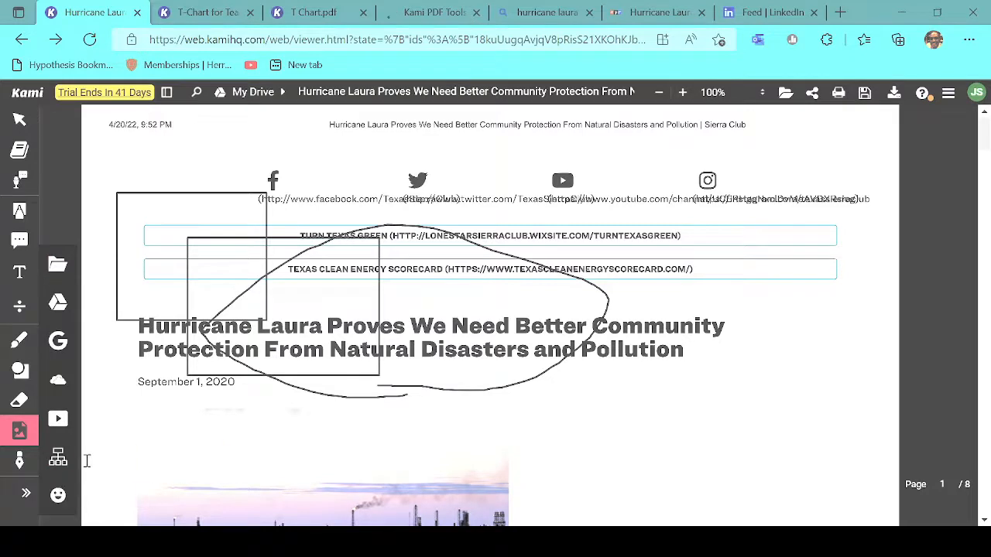
left_click(62, 468)
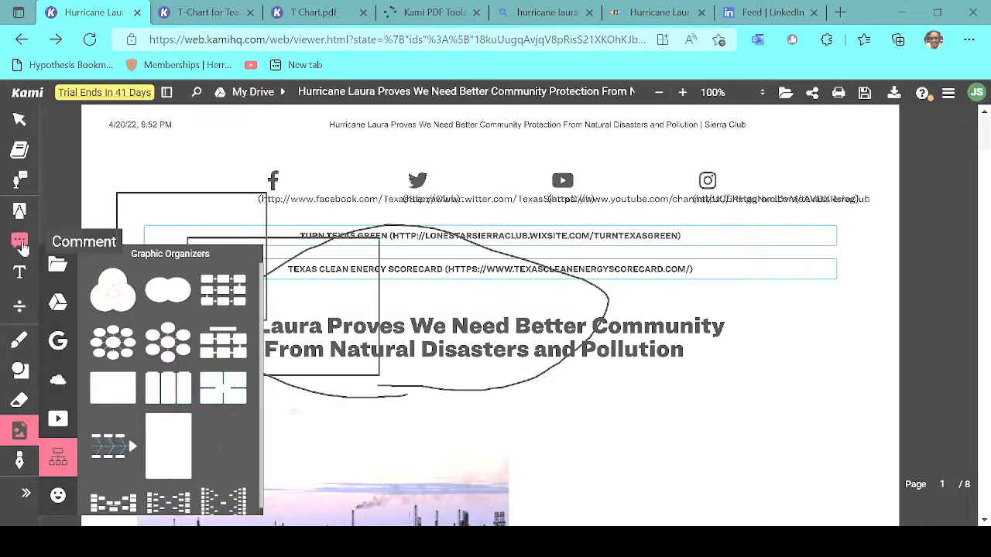
Add a screen capture comment to the "Hurricanes again? What did we learn?" passage on page 2, recording the Tropical Weather browser window
left_click(19, 240)
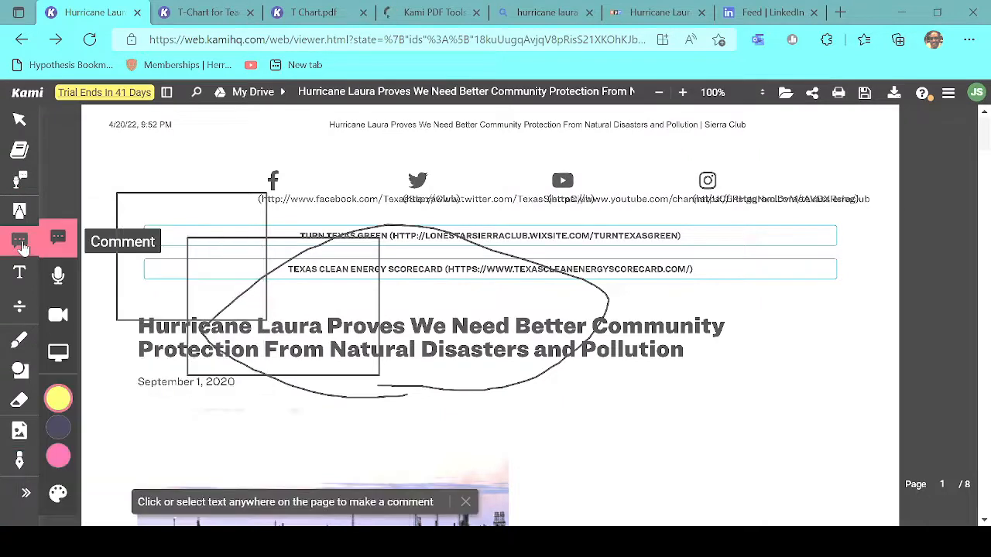
left_click(66, 354)
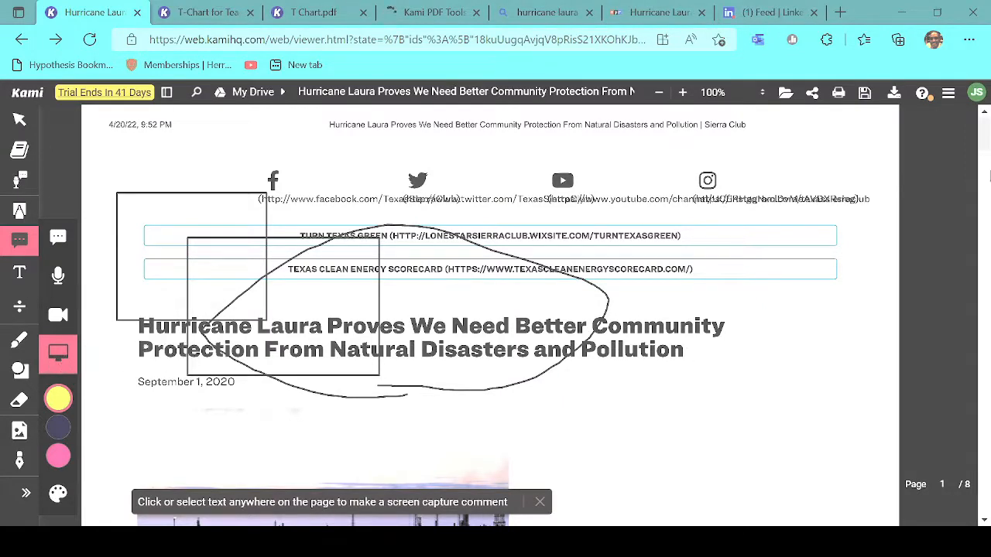
left_click_drag(989, 143, 990, 203)
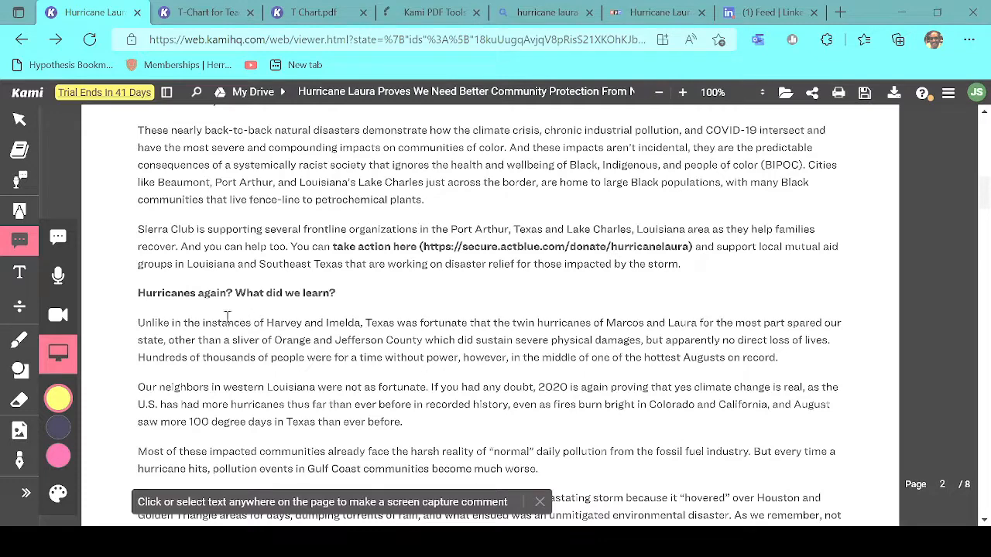
left_click_drag(140, 316, 403, 364)
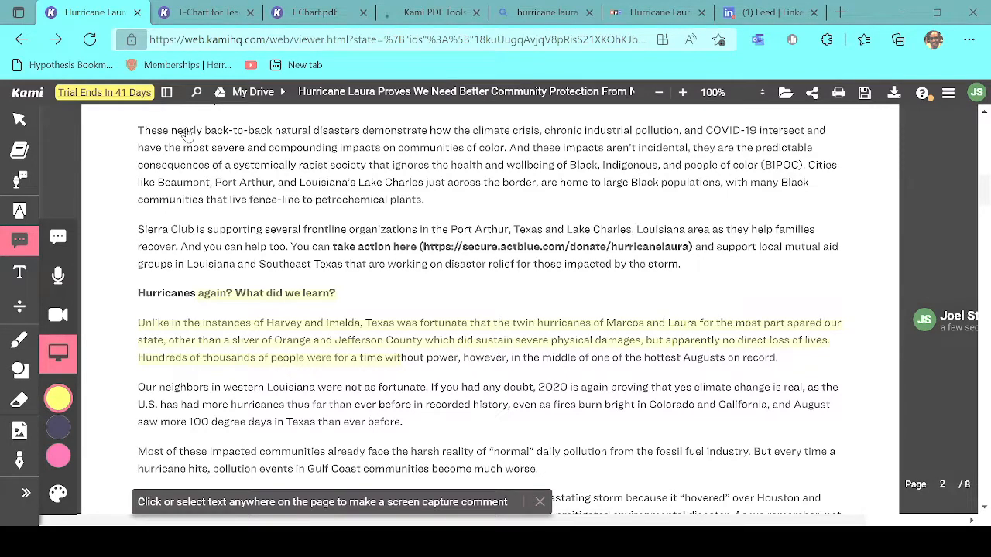
left_click(189, 133)
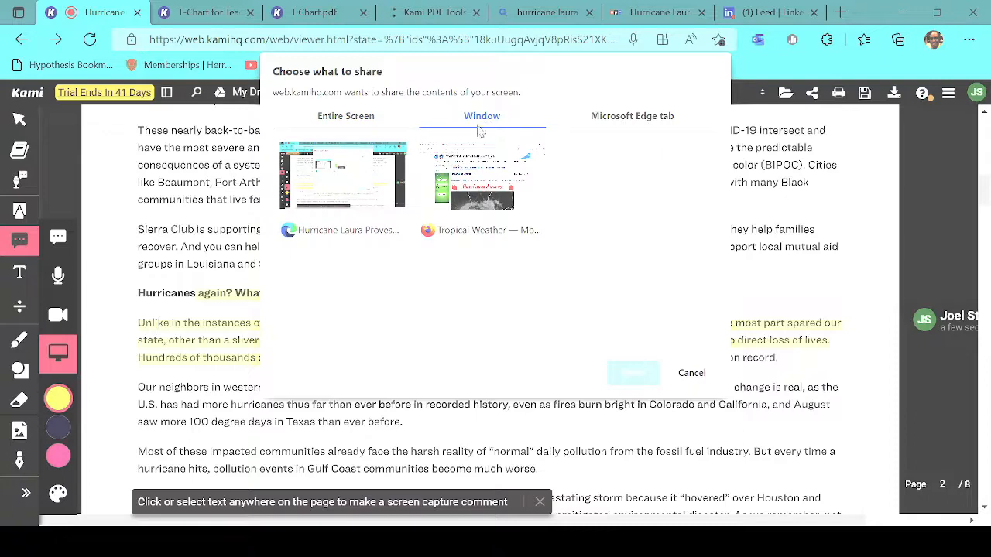
left_click(494, 183)
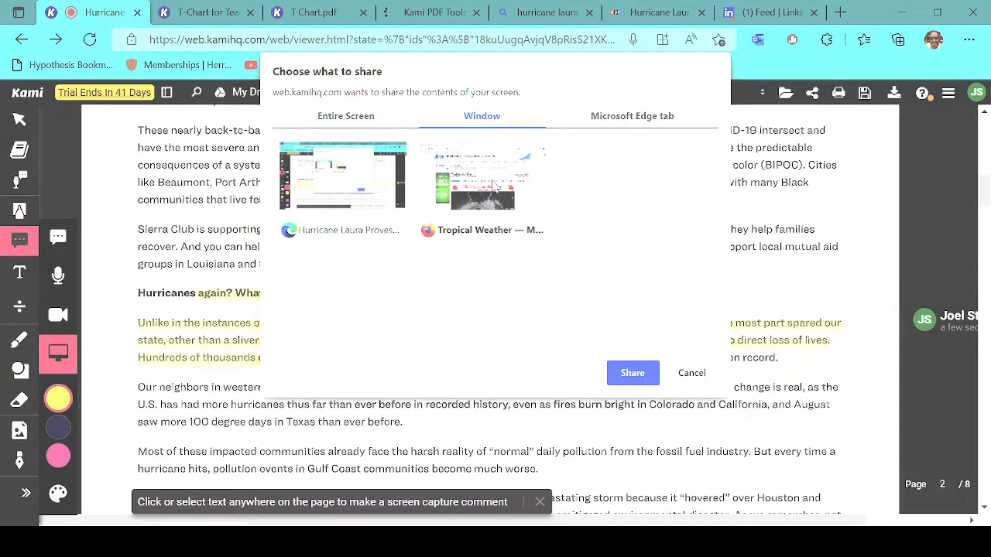
left_click(629, 375)
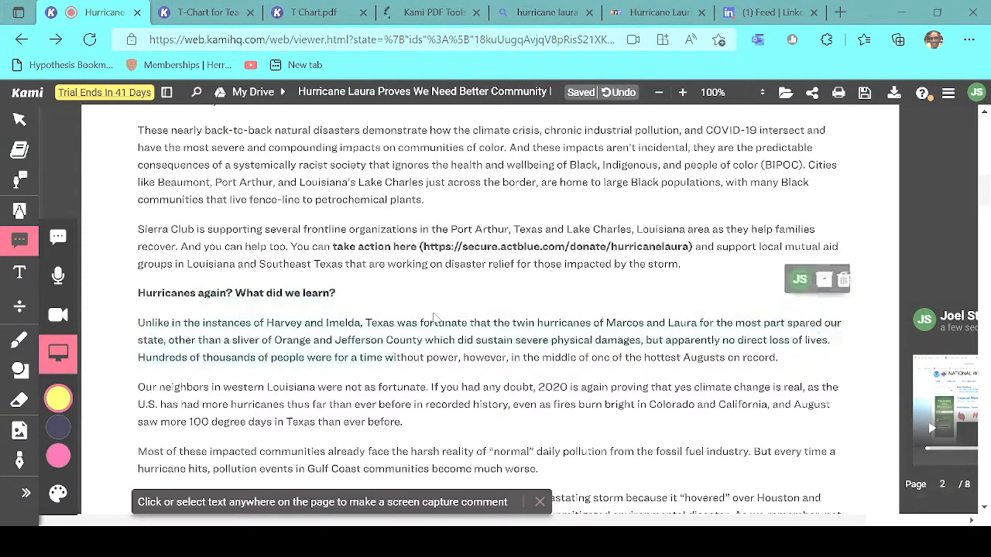
left_click(749, 350)
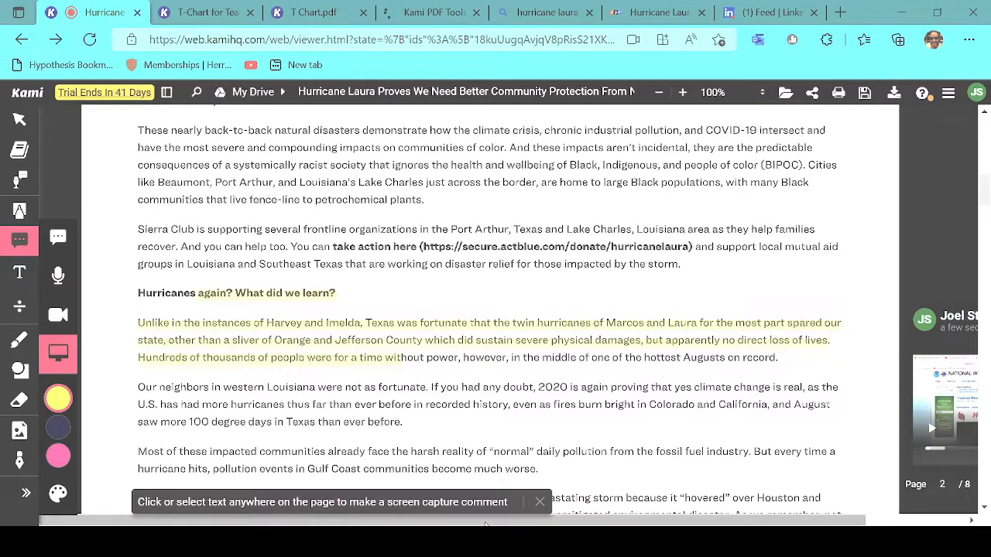
Play back the screen capture recording attached to the page 2 comment
left_click_drag(487, 523, 637, 520)
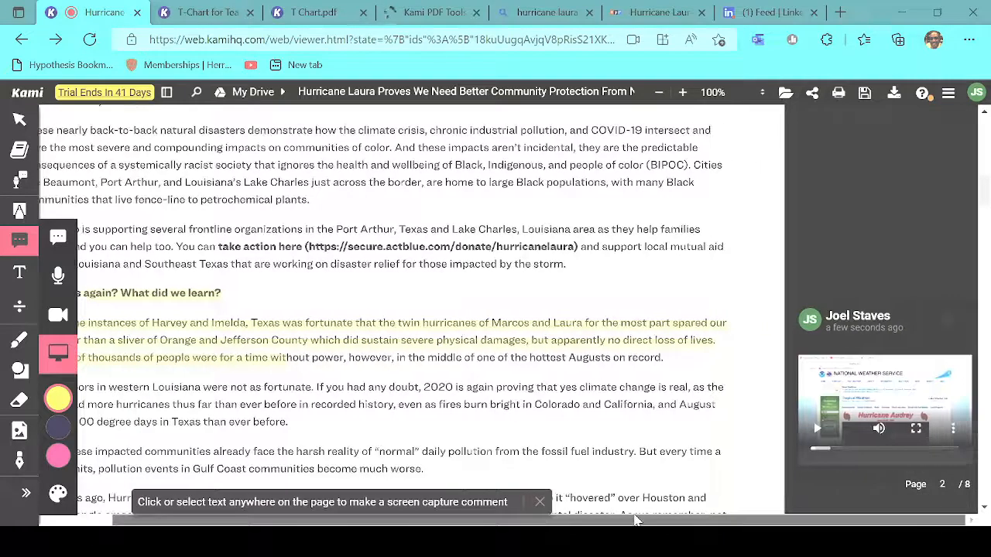
left_click(819, 431)
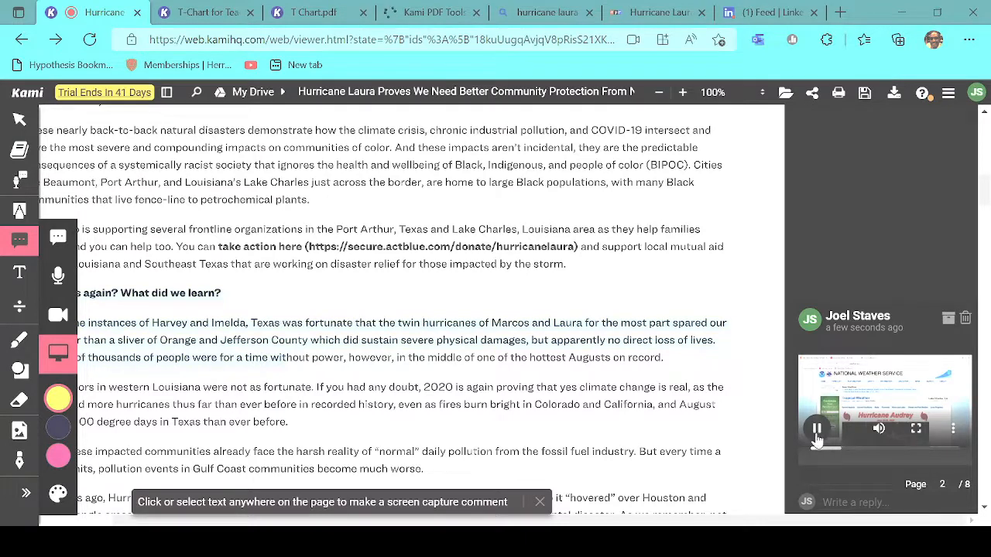
left_click(820, 434)
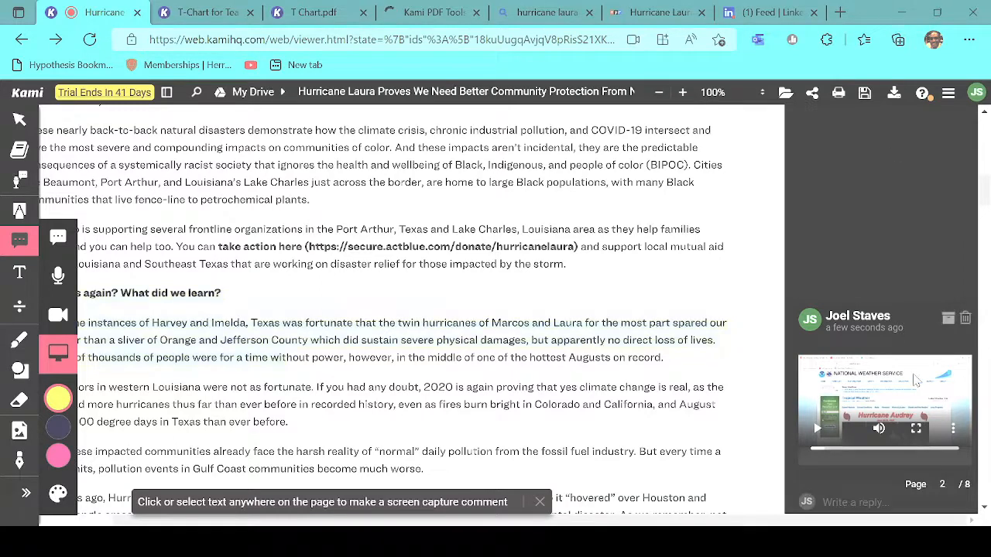
left_click(816, 430)
left_click(817, 430)
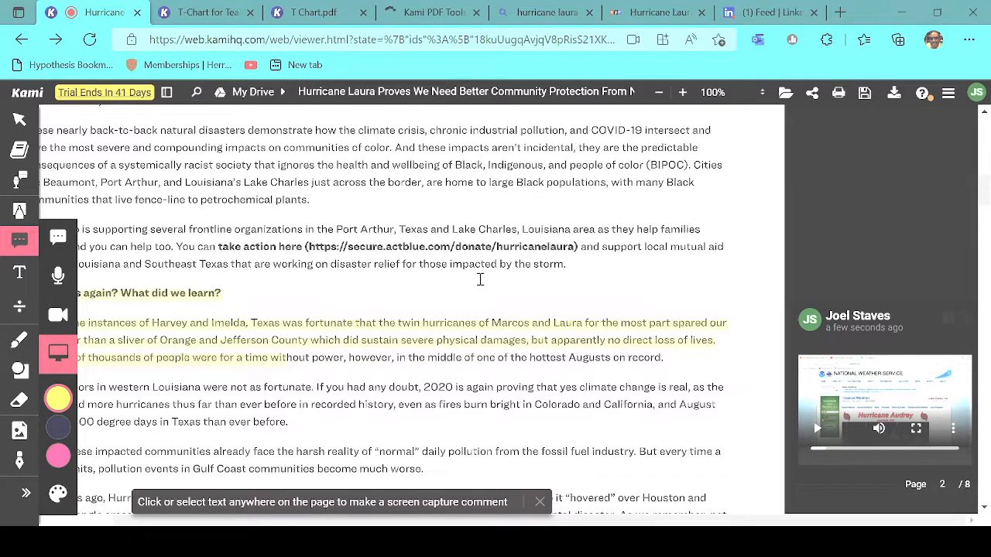
left_click_drag(988, 195, 989, 225)
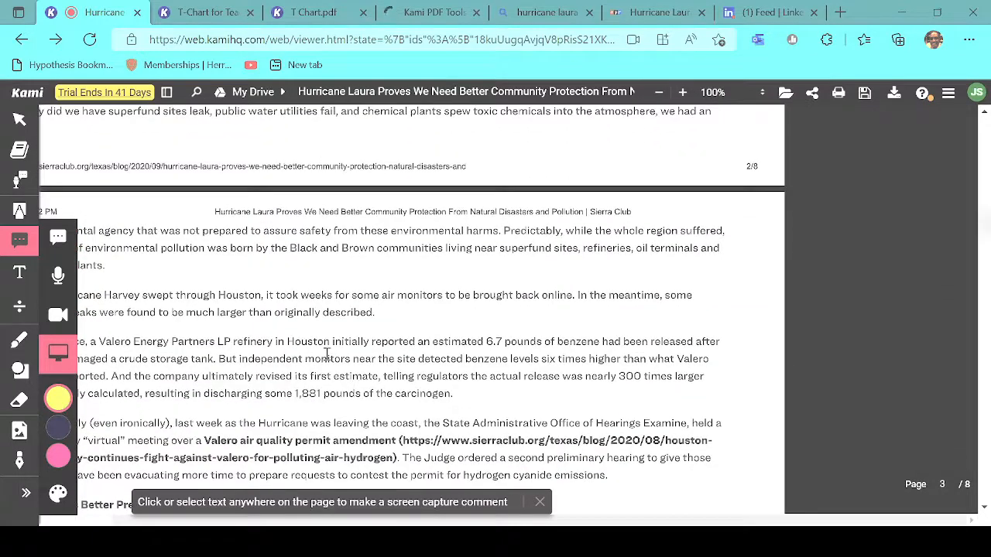
left_click_drag(299, 348, 488, 324)
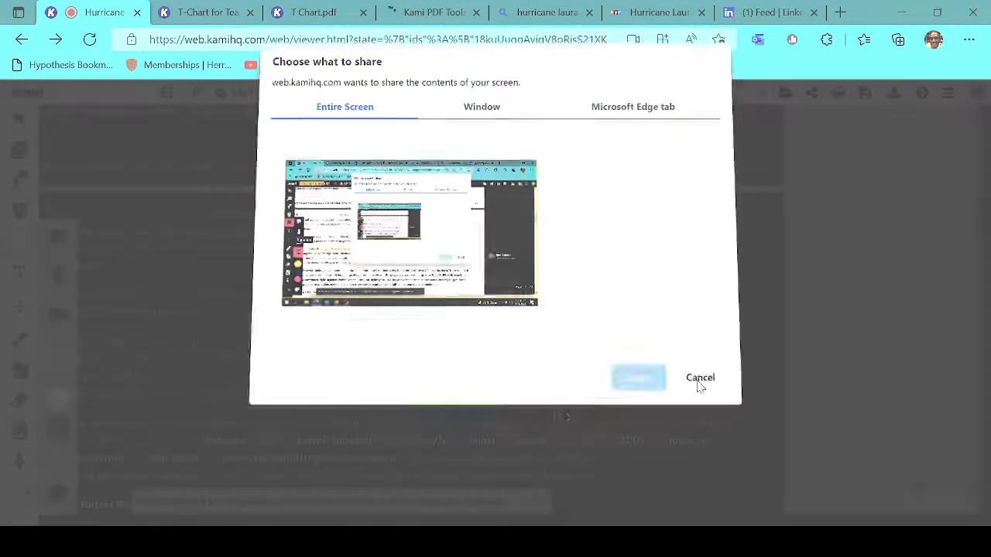
left_click(699, 379)
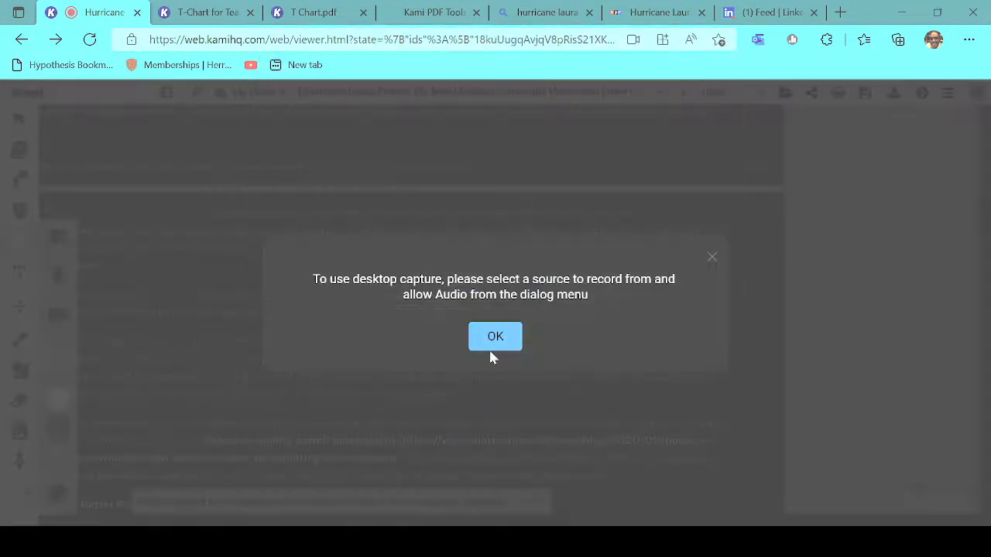
left_click(711, 258)
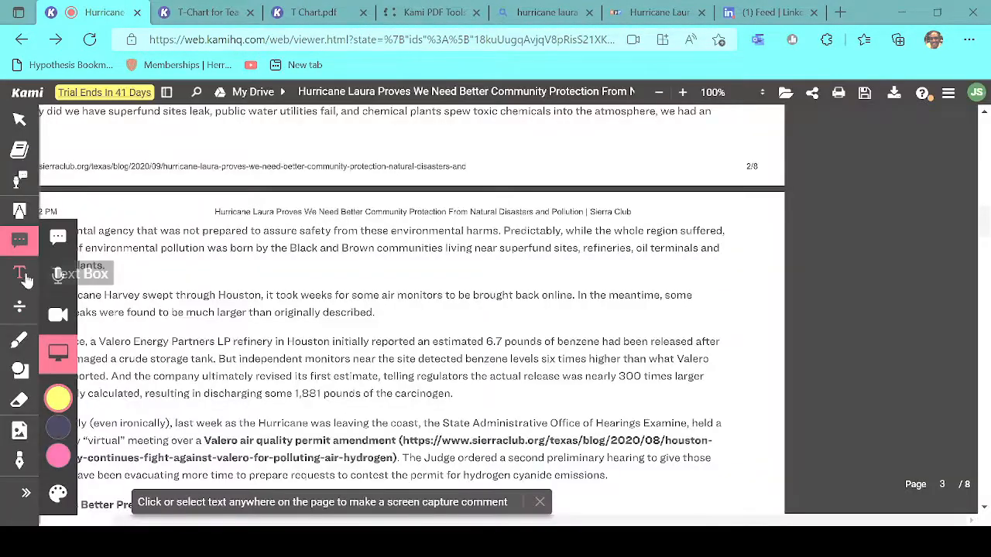
Attach the text comment "Too much chemical production can be a bad thing" to the Valero benzene passage on page 3
left_click(55, 249)
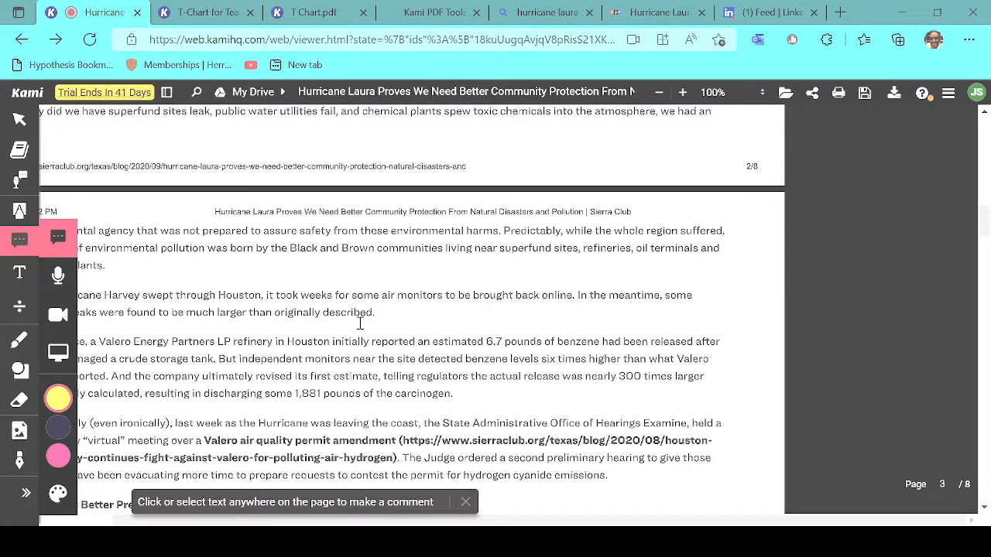
left_click_drag(243, 313, 493, 401)
scroll(539, 369, "down", 1)
type("Too much")
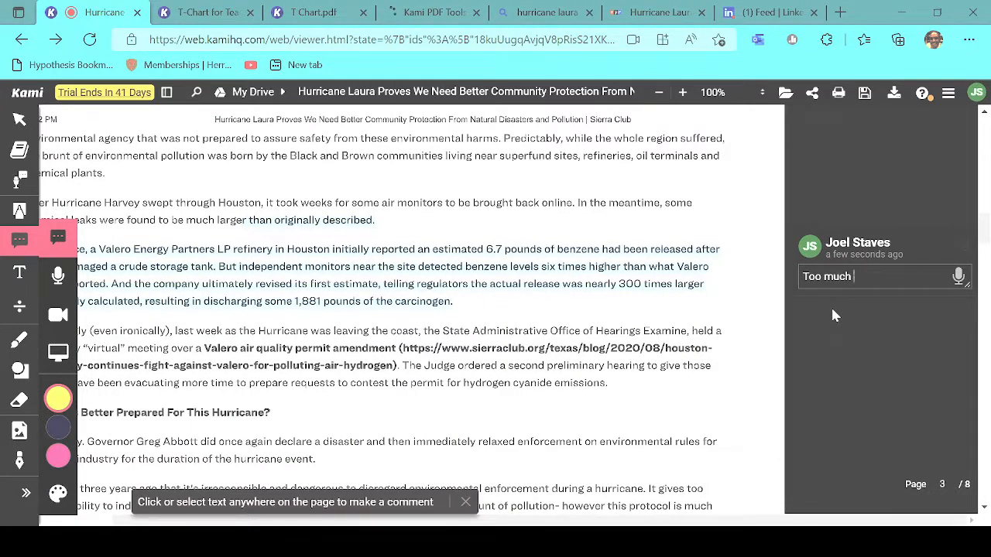
type(" chemical production can be")
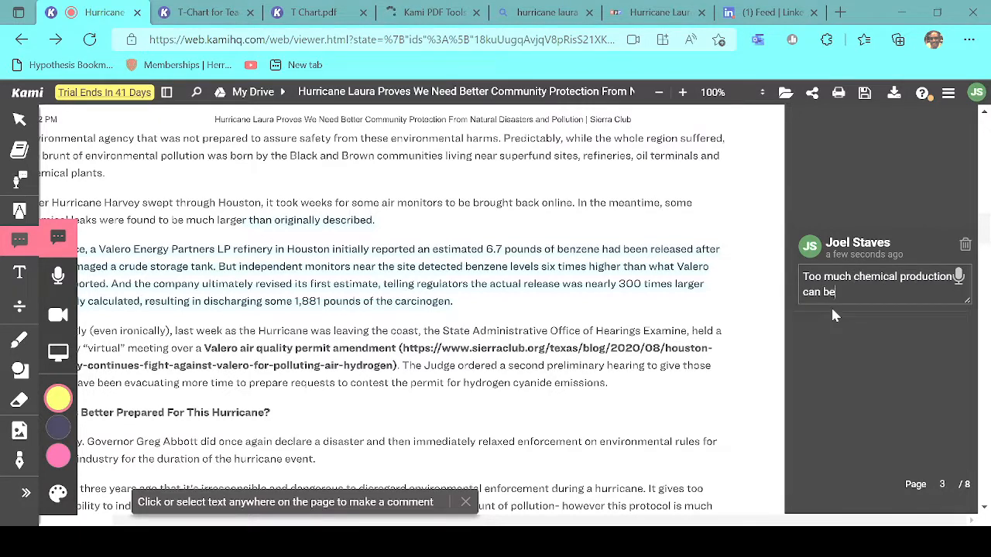
type(" a bad thing")
left_click(833, 309)
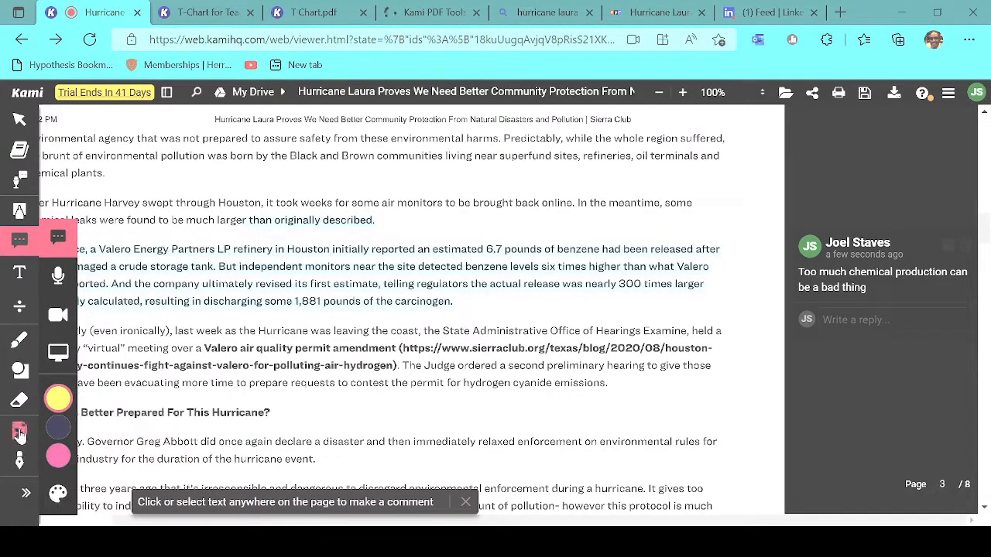
Examine the options for adding a signature to the document
left_click(19, 460)
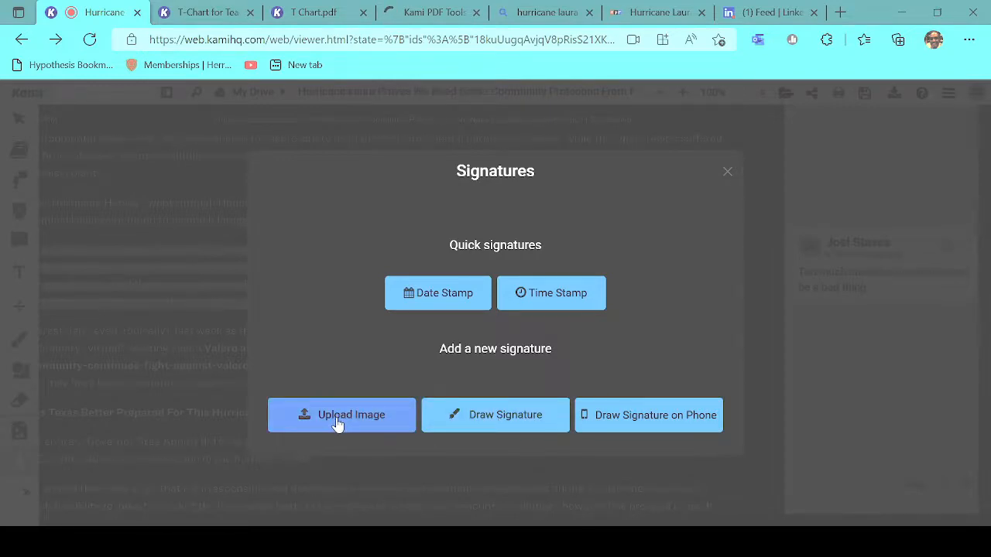
left_click(728, 173)
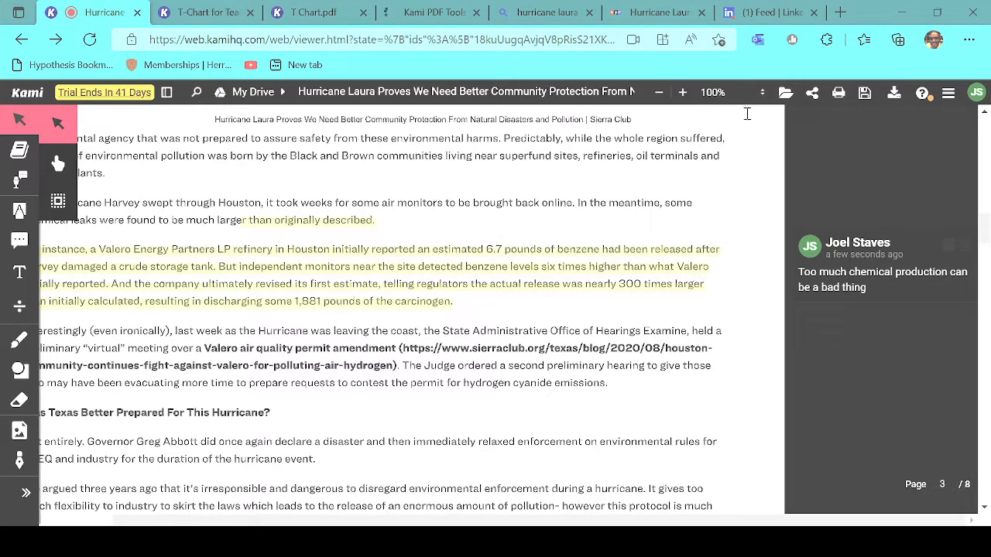
Share the article with anyone who has the link as Editor and copy the sharing link
left_click(812, 93)
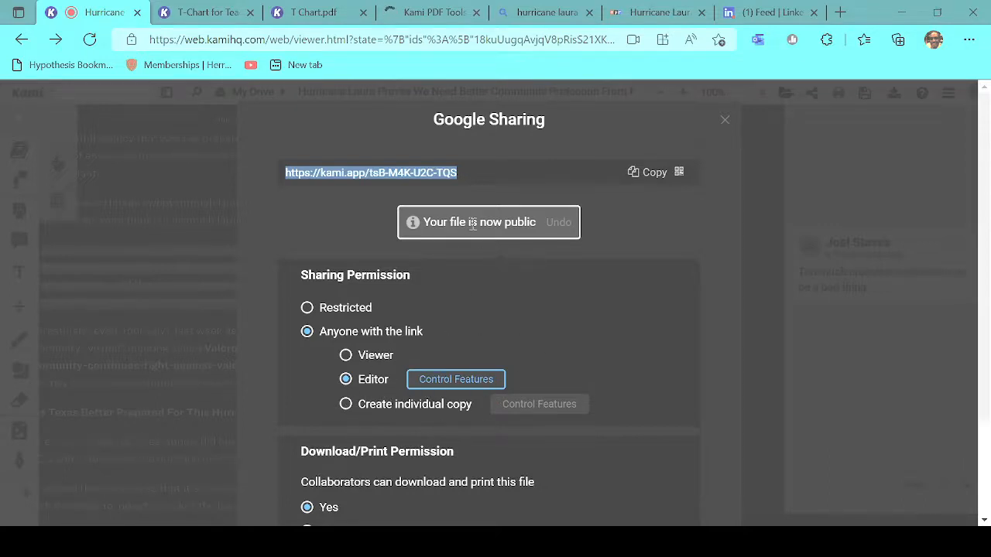
left_click(650, 175)
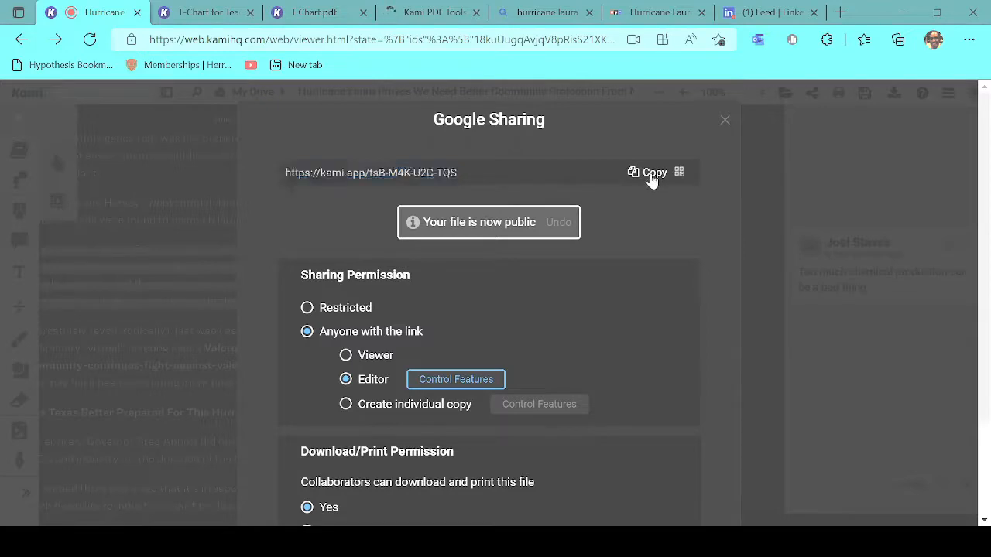
left_click(728, 121)
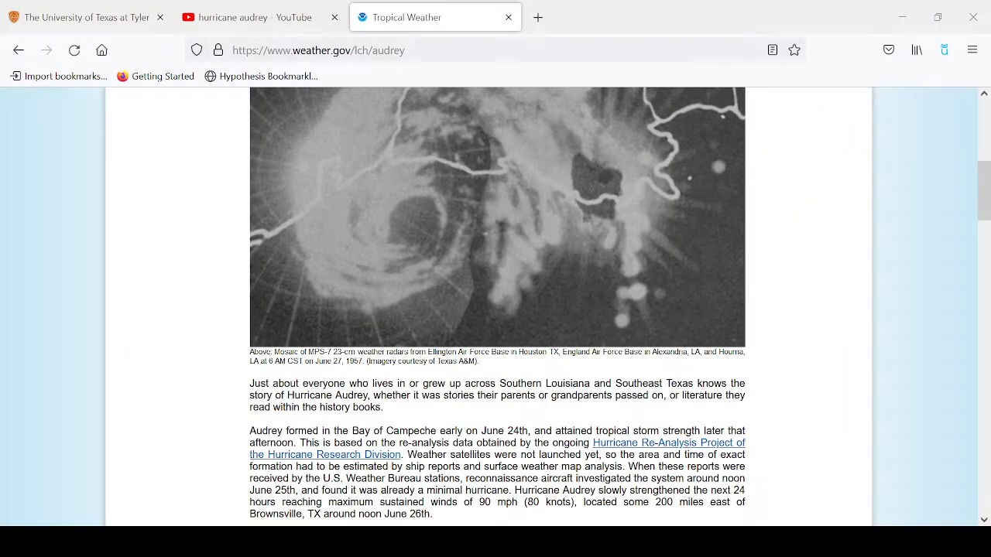
Switch to Firefox, load the shared article link in place of the UT Tyler page, and dismiss the Google Drive authorization request
left_click(103, 20)
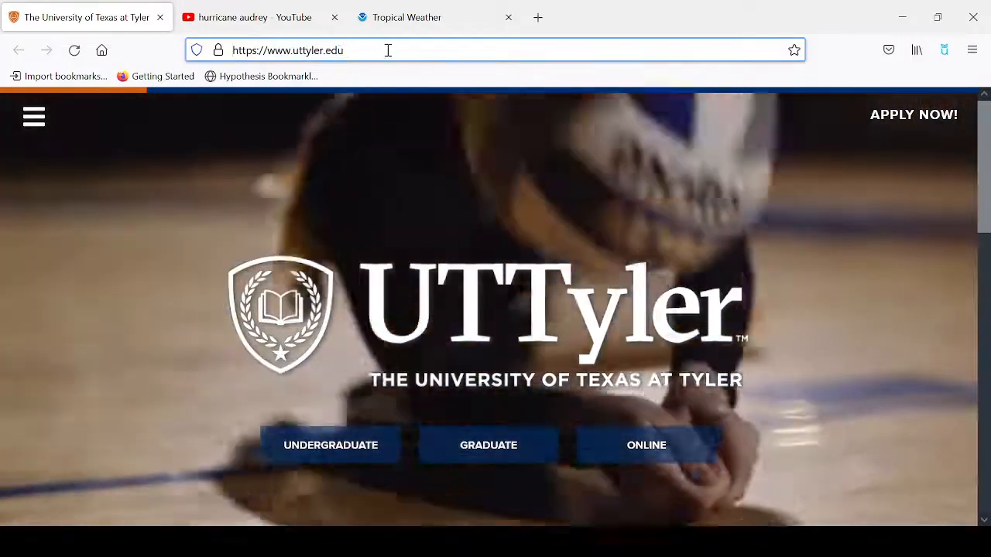
left_click(387, 49)
key("Return")
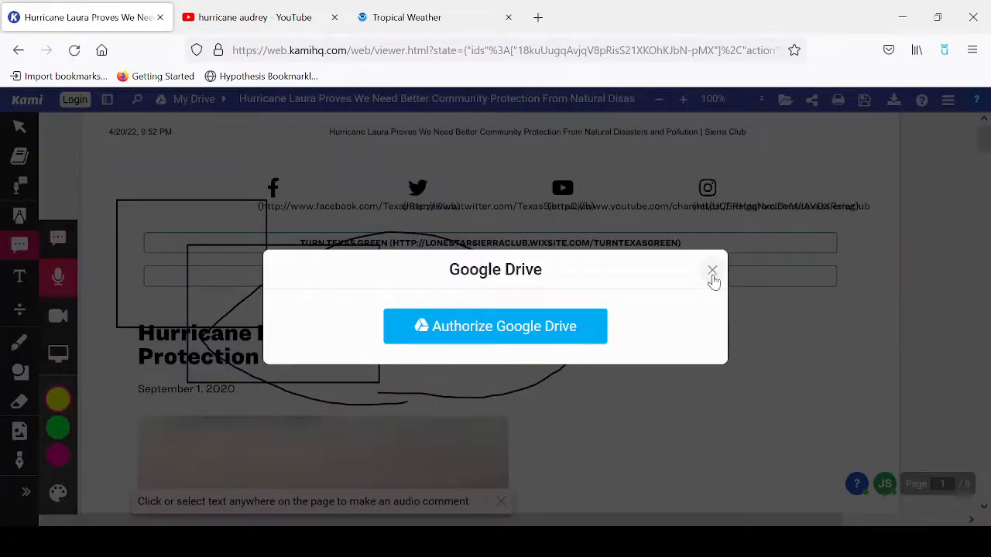
left_click(712, 272)
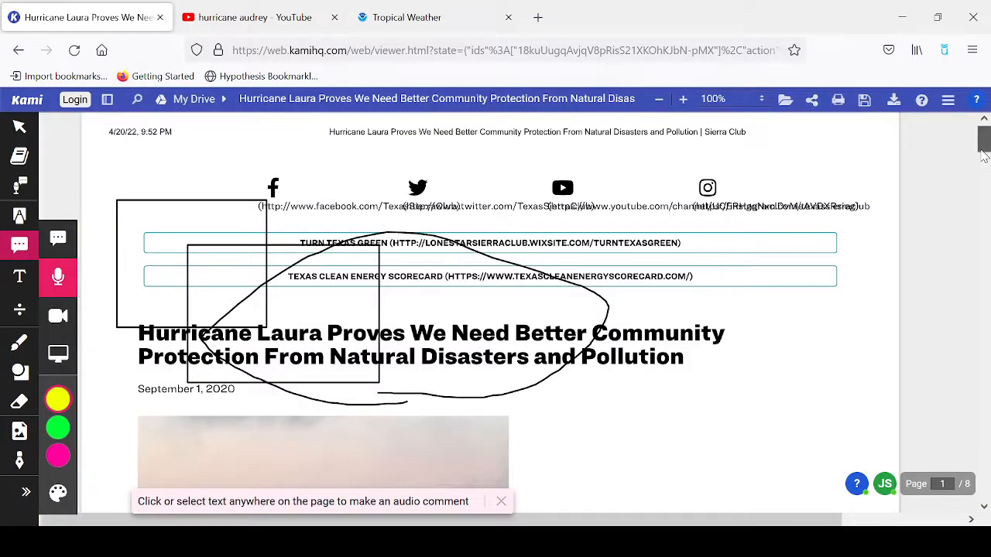
Record an audio comment on the page 2 paragraph beginning "These nearly back-to-back natural disasters"
left_click_drag(983, 141, 989, 212)
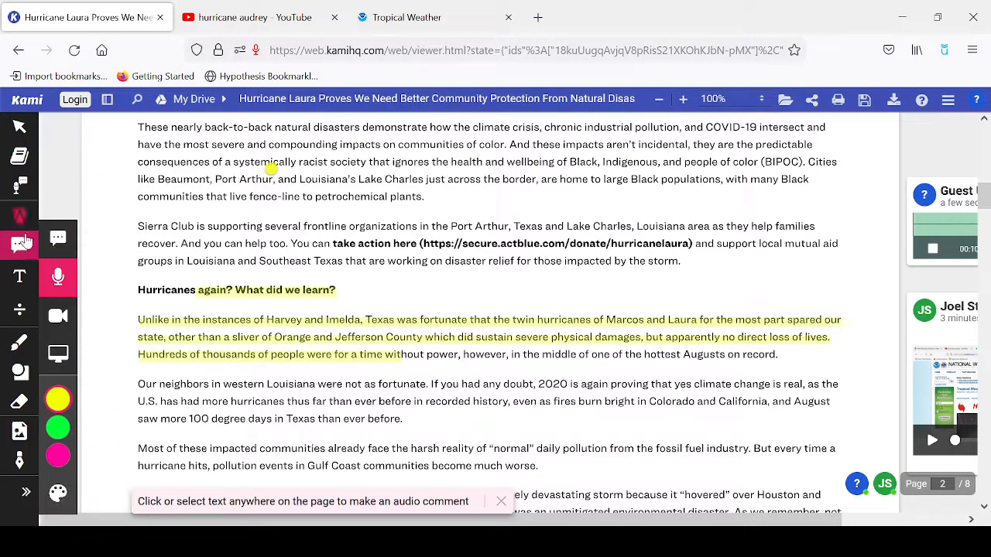
left_click(933, 249)
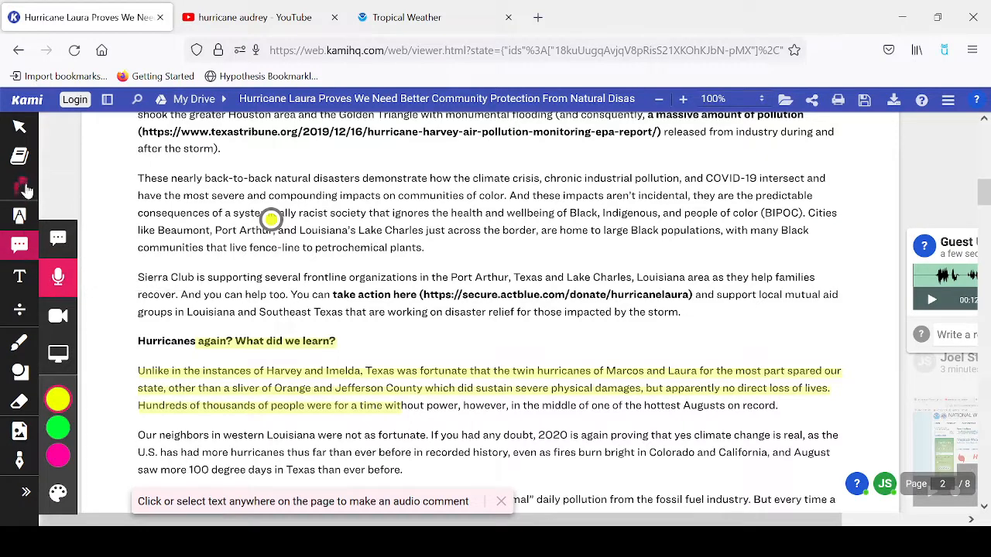
Highlight the "These nearly back-to-back natural disasters" paragraph in yellow and mark the Sierra Club paragraph below it with the freehand highlighter
left_click(19, 215)
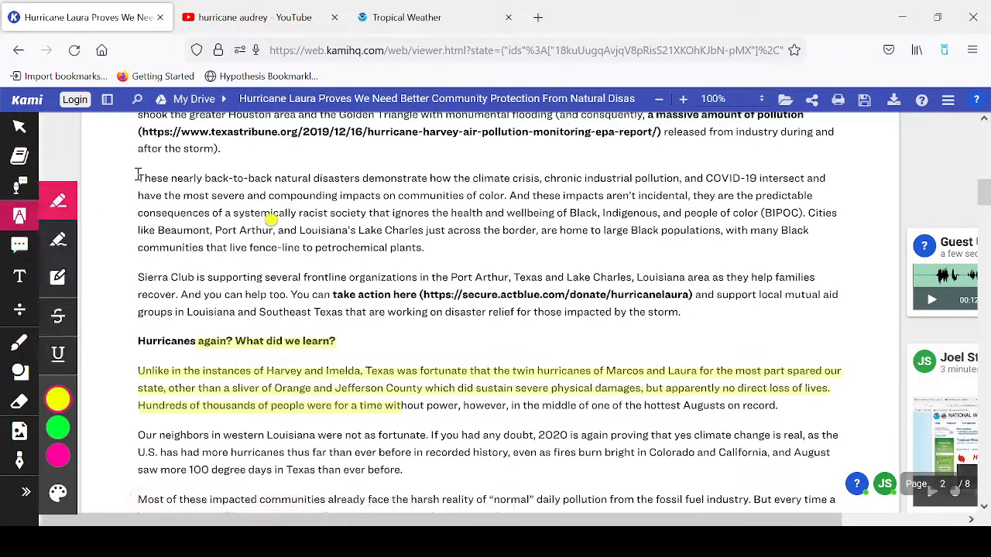
left_click_drag(137, 175, 555, 262)
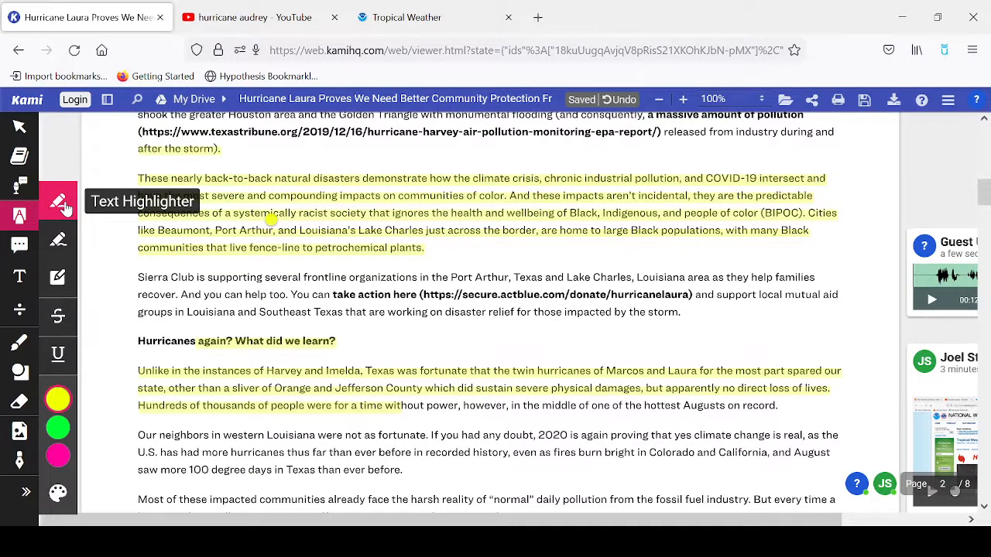
left_click(60, 239)
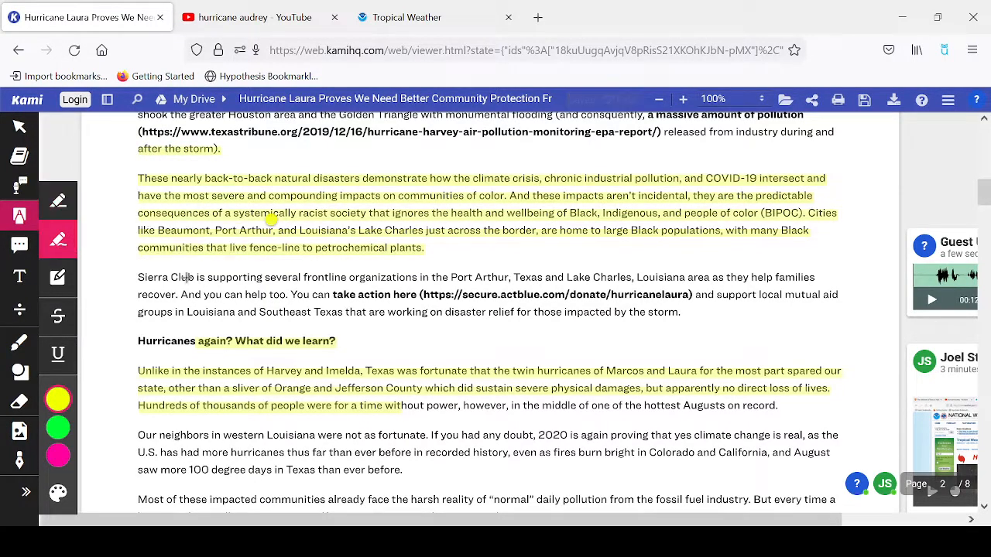
mouse_move(339, 277)
left_mouse_down()
mouse_move(147, 300)
mouse_move(278, 321)
mouse_move(472, 275)
mouse_move(364, 302)
left_mouse_up()
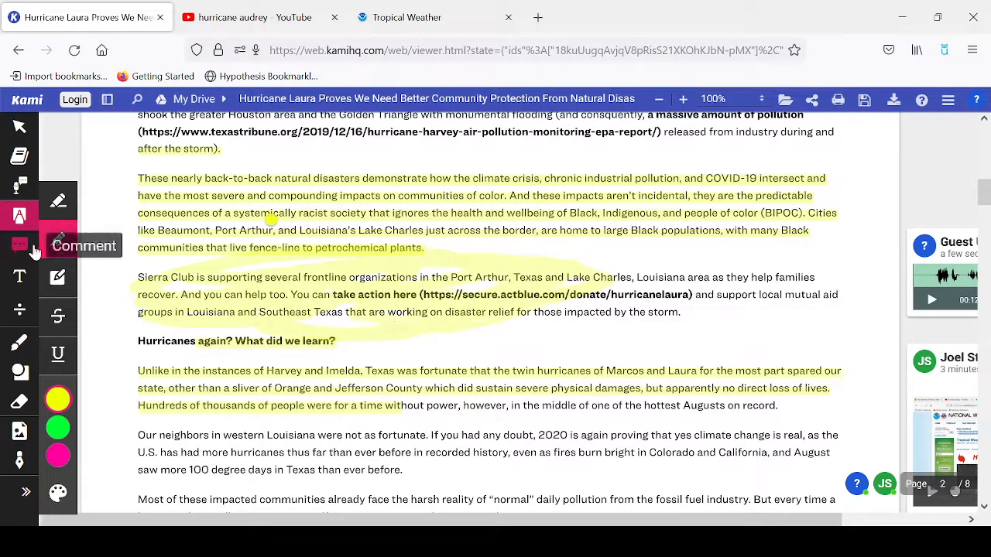
Dismiss the email request and box-highlight the paragraph beginning "Our neighbors in western Louisiana" in yellow
left_click(56, 290)
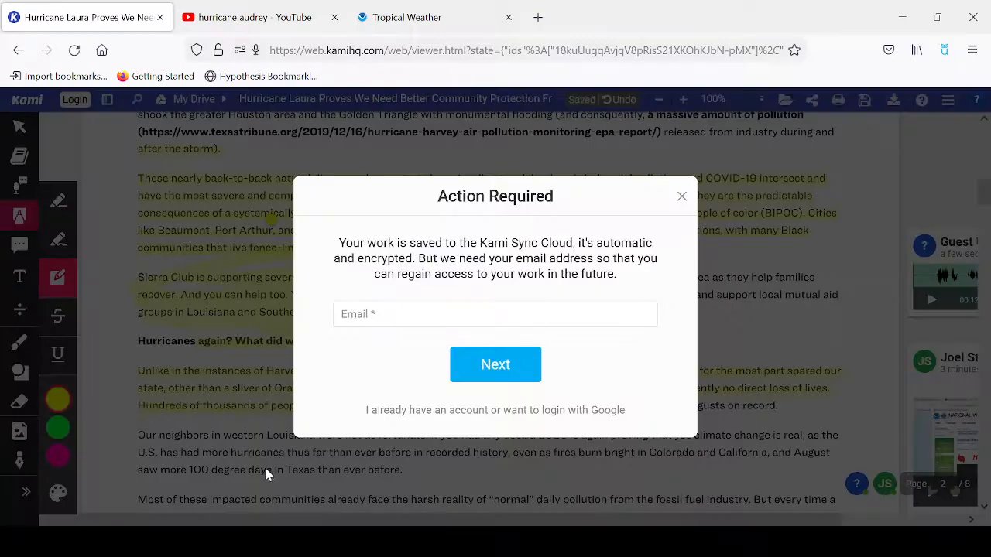
left_click(267, 470)
mouse_move(120, 423)
left_mouse_down()
mouse_move(370, 488)
mouse_move(625, 478)
mouse_move(819, 491)
mouse_move(853, 473)
left_mouse_up()
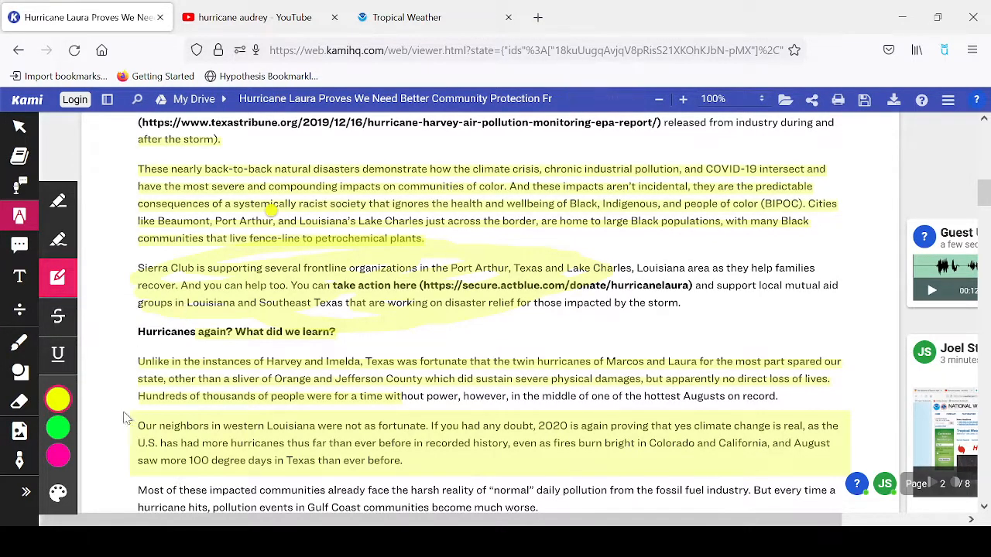
Strike through the Texas Tribune link line and underline "across the border, are home to large Black populations" and the text following it in yellow
left_click(68, 323)
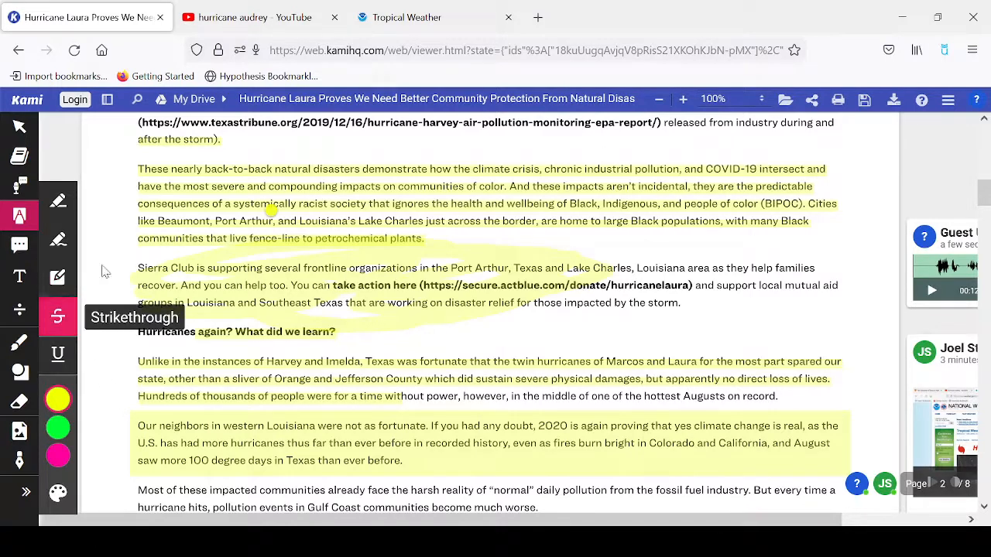
left_click_drag(139, 142, 184, 126)
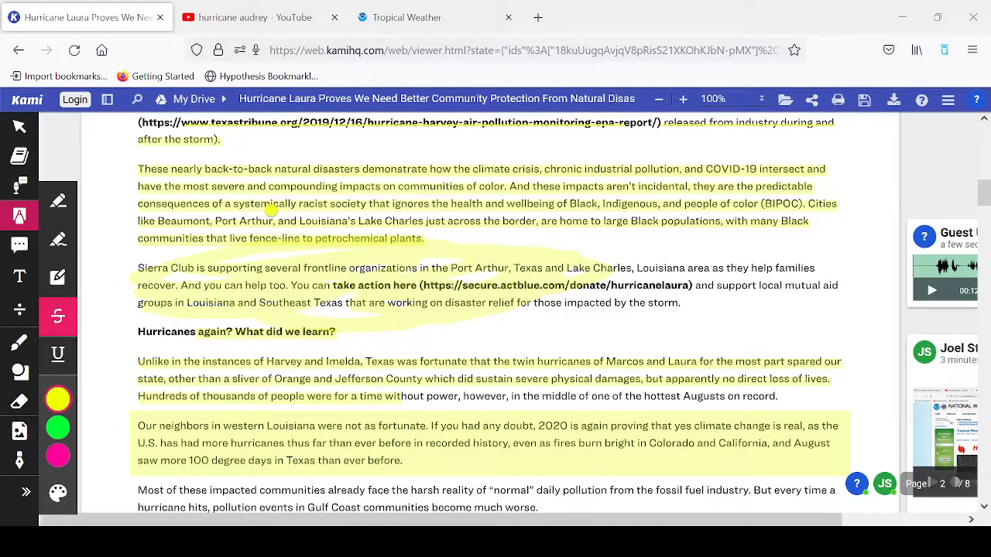
left_click(58, 353)
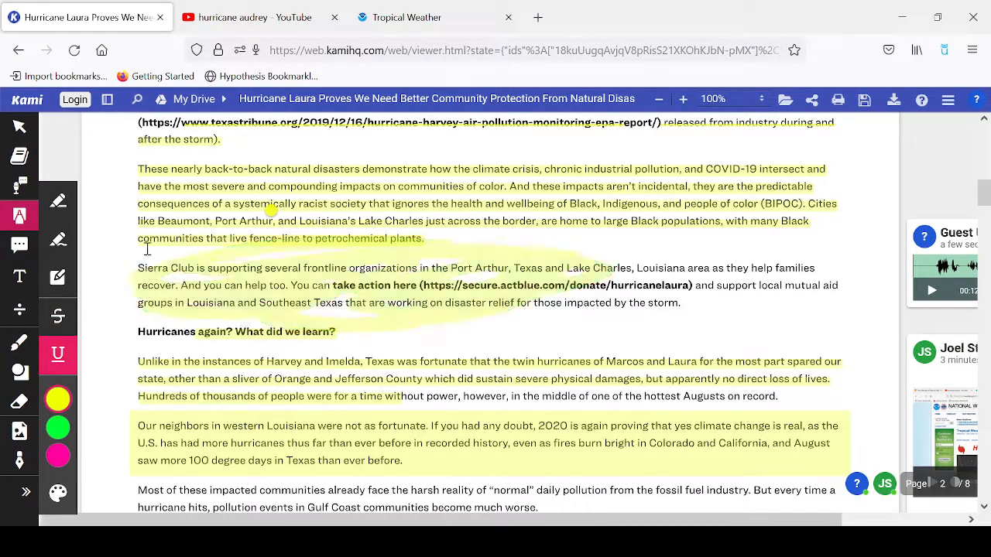
left_click_drag(147, 248, 456, 223)
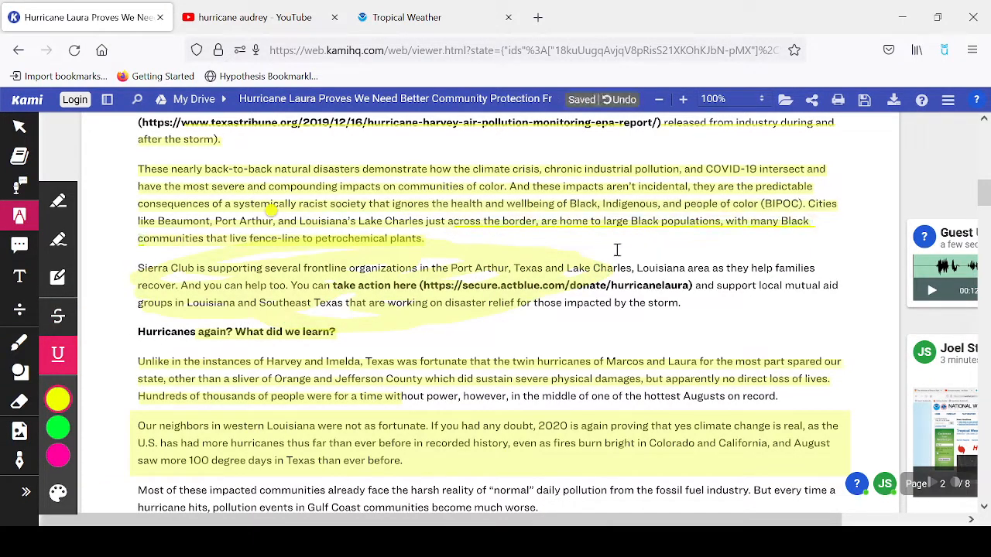
Replace the palette's first colour with a dark navy and underline the "These nearly back-to-back natural disasters" paragraph through "Lake Charles" with it
mouse_move(56, 434)
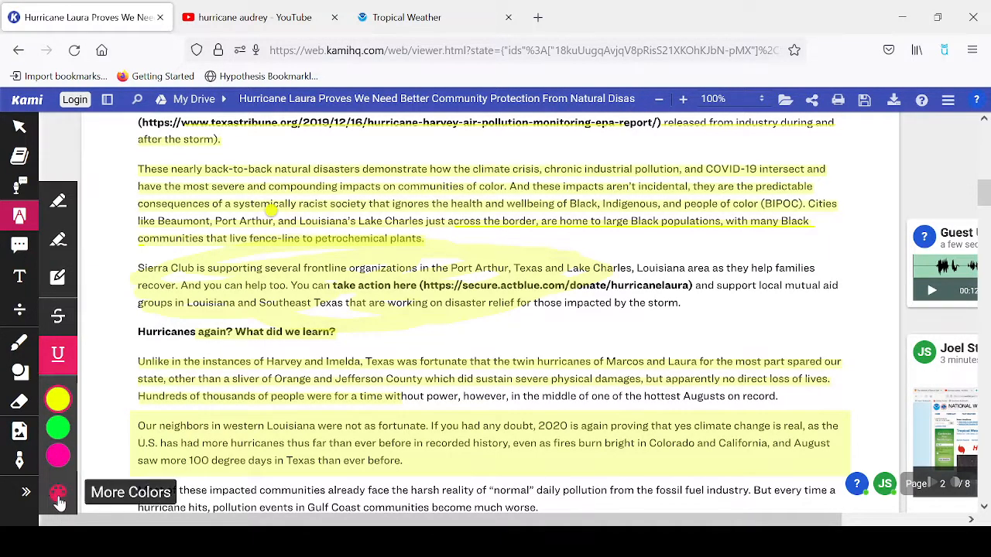
left_click(58, 494)
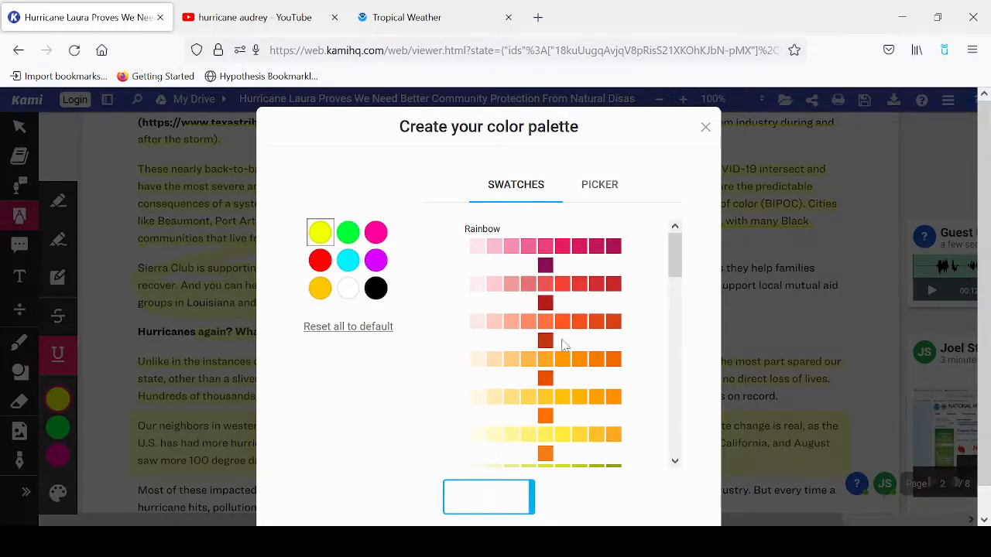
left_click_drag(673, 256, 654, 242)
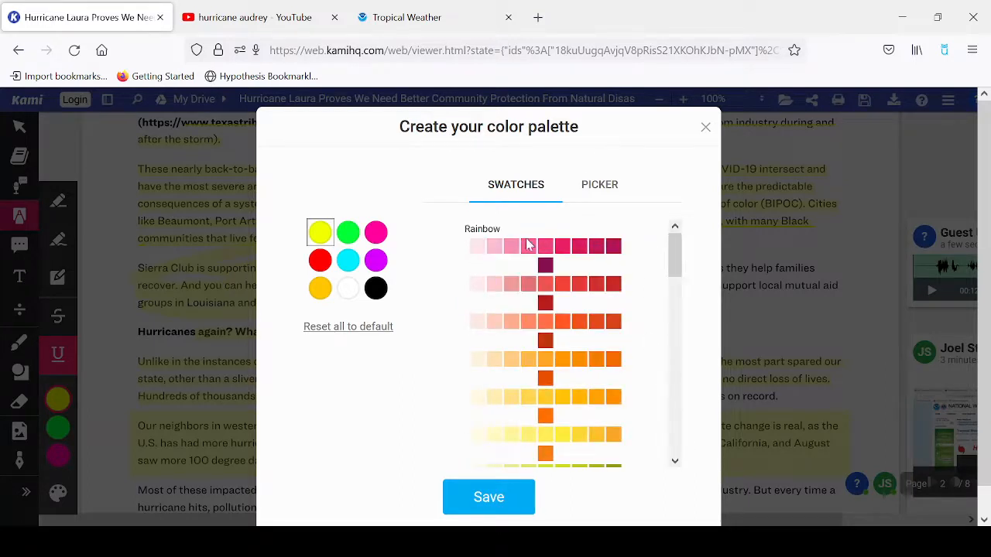
left_click(563, 246)
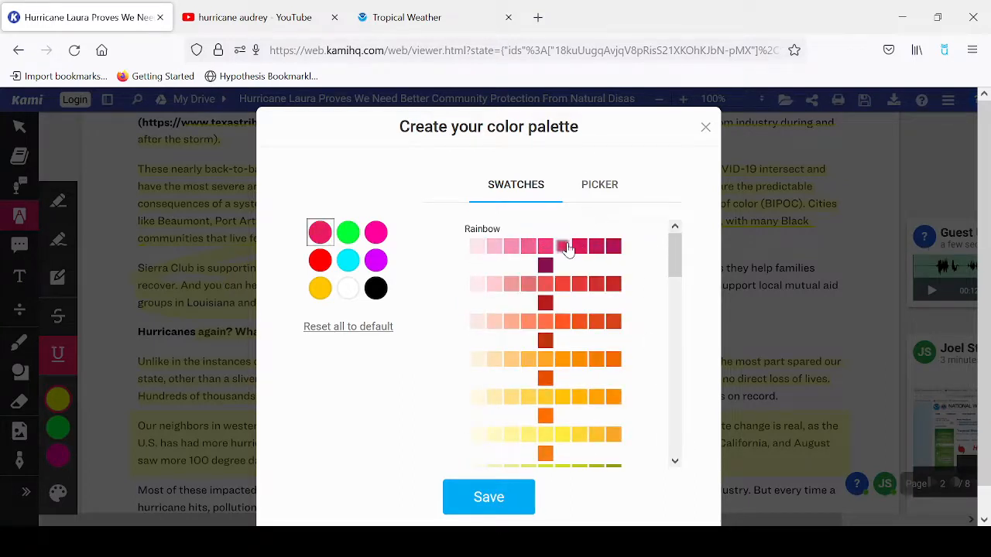
left_click(596, 188)
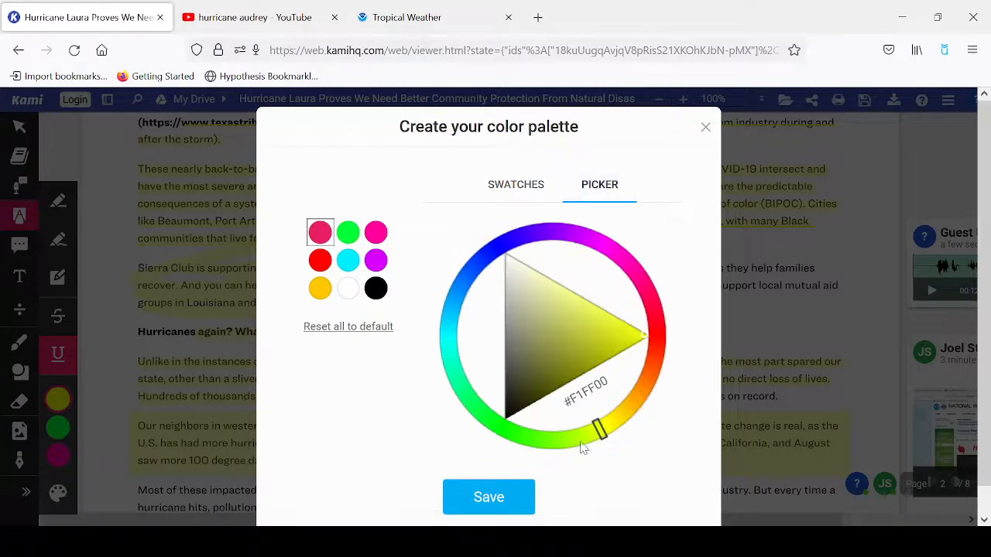
left_click_drag(533, 442, 498, 237)
left_click_drag(528, 335, 528, 372)
left_click(478, 499)
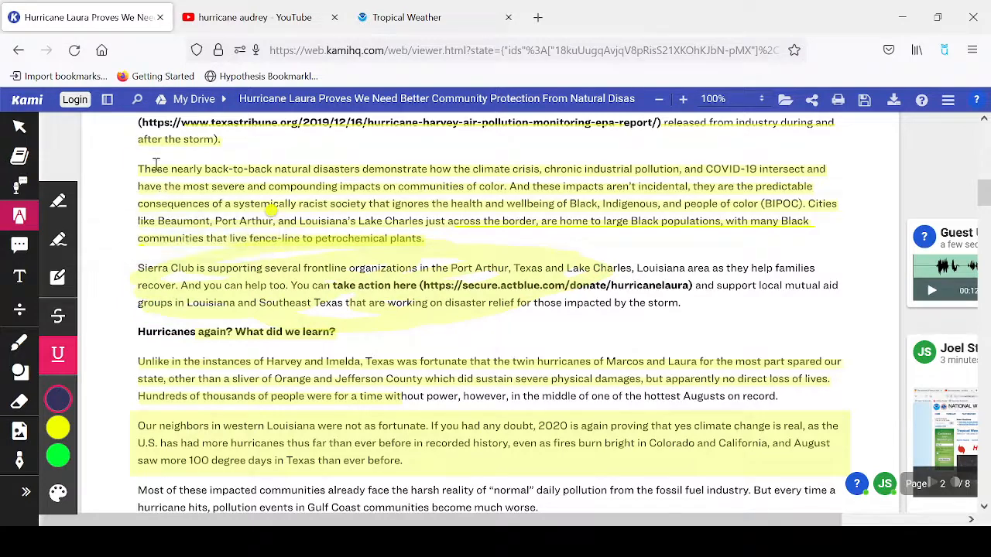
left_click_drag(157, 158, 433, 236)
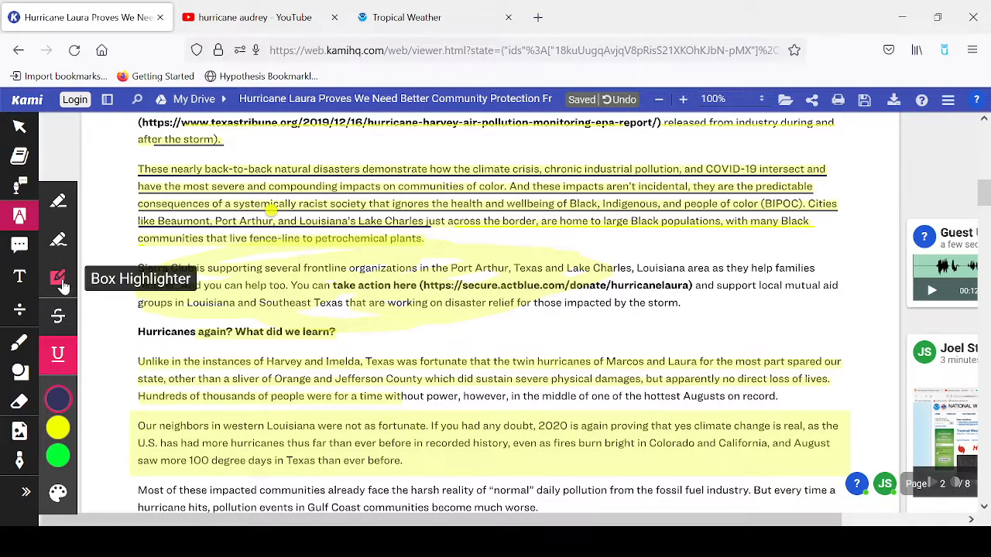
Add a 14px black text box reading "Text" over the end of the Sierra Club paragraph
left_click(21, 277)
left_click_drag(711, 269, 787, 291)
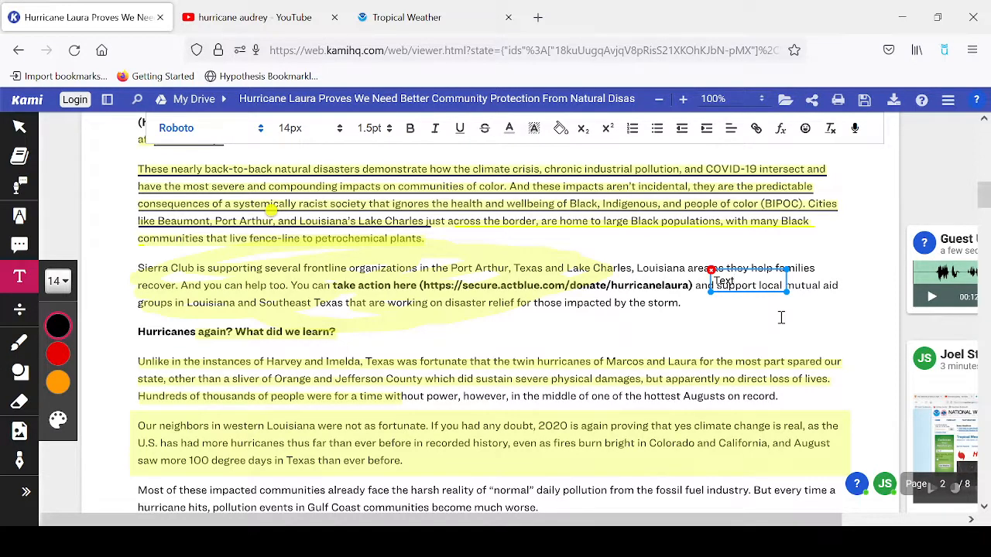
left_click(702, 340)
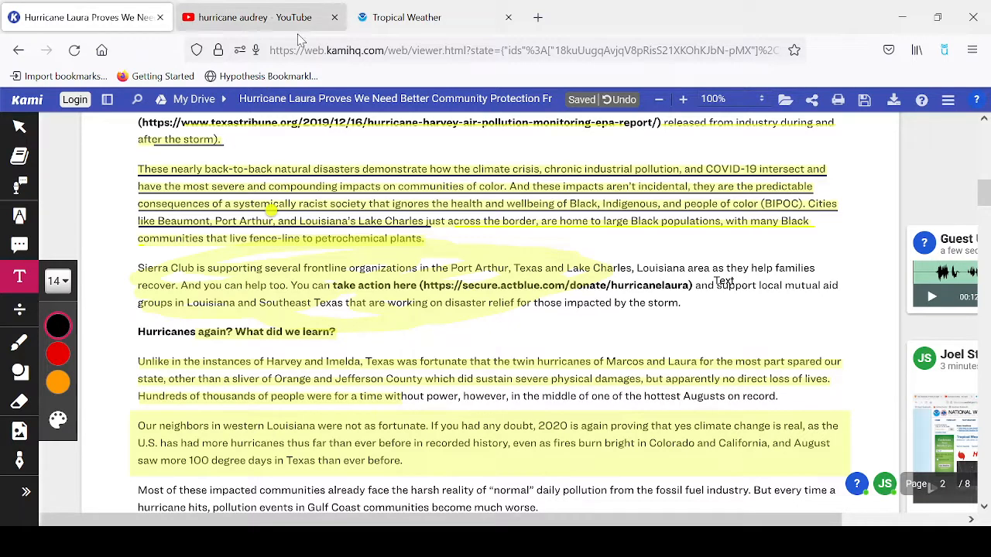
Open the Hurricane Audrey radar image, get the KVUE Hurricane Audrey video's link from the YouTube results, and return to the article
left_click(397, 19)
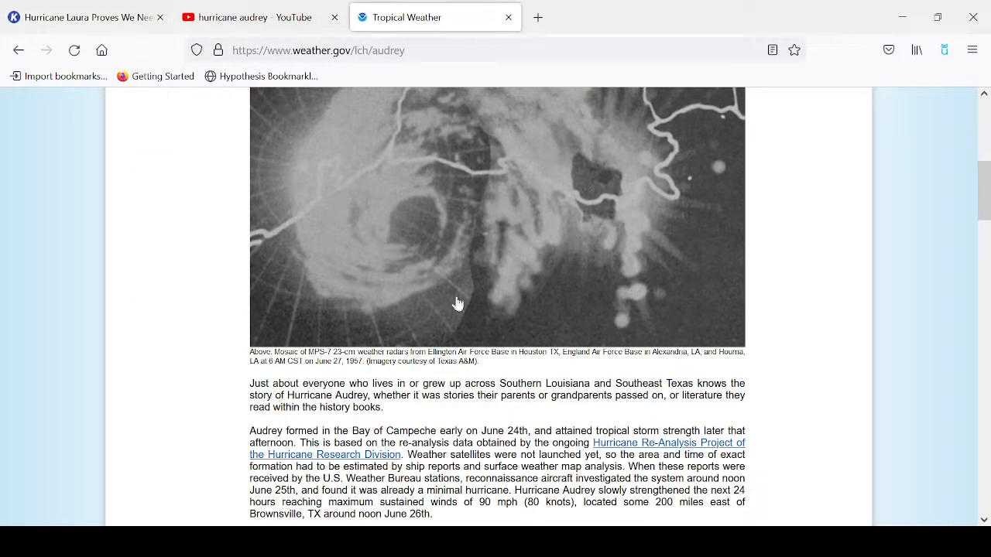
left_click(268, 112)
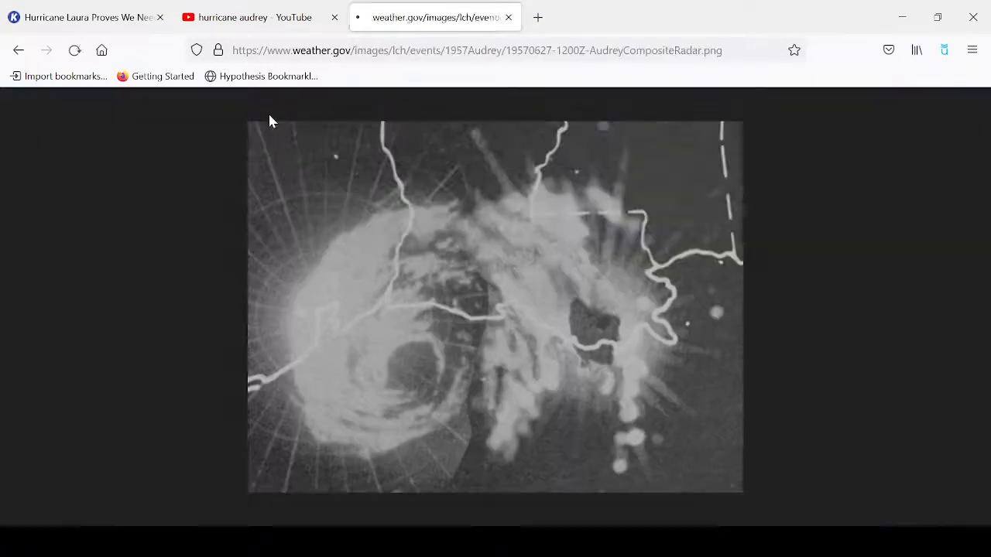
left_click(253, 17)
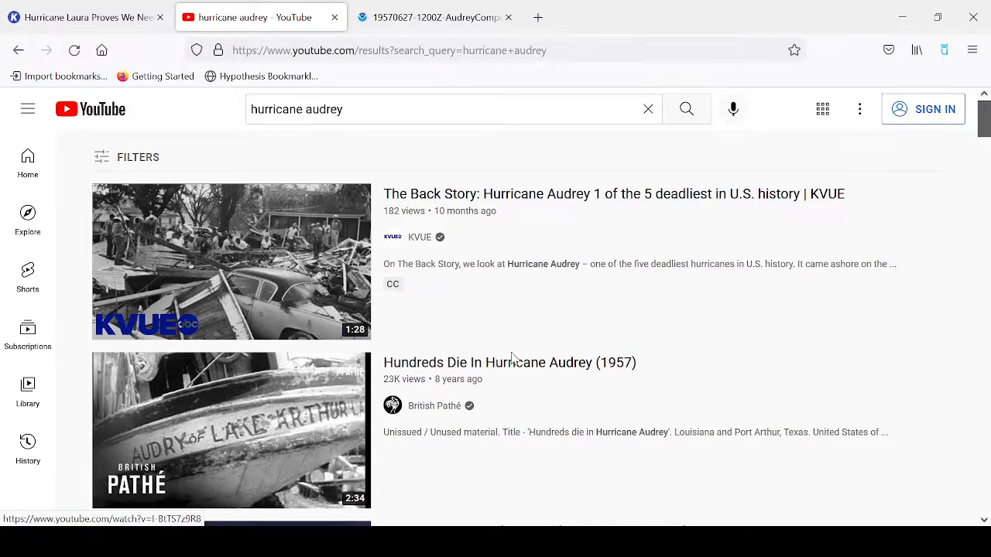
left_click(87, 15)
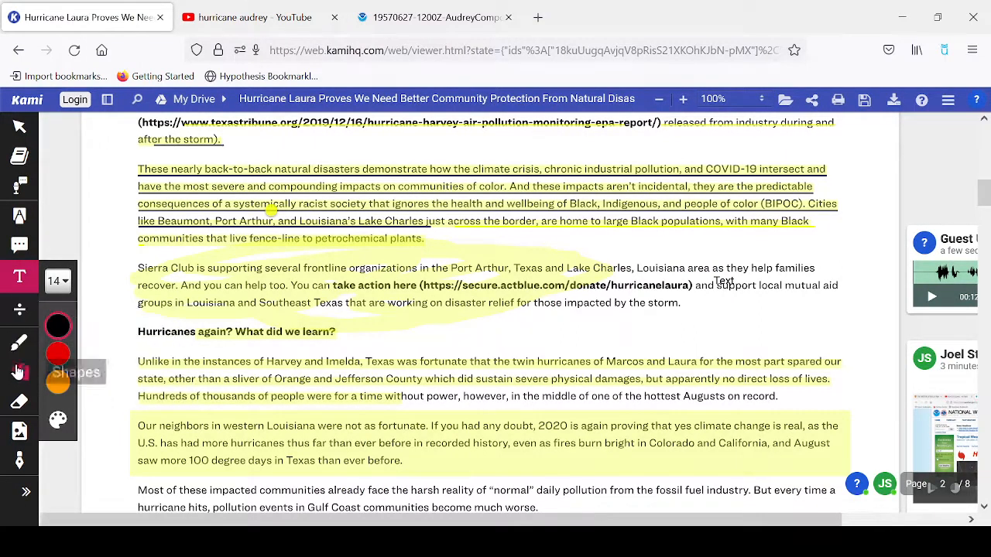
left_click(17, 435)
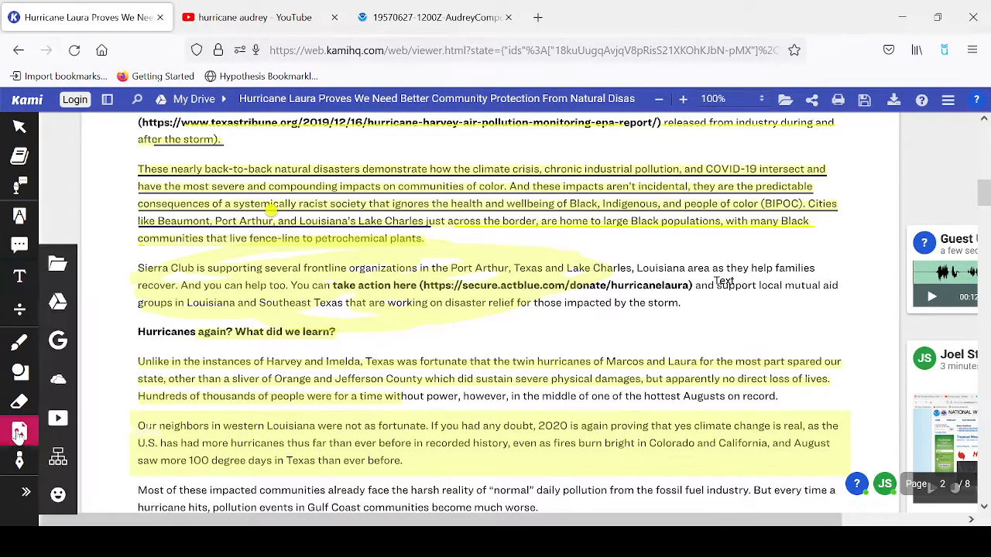
left_click(60, 424)
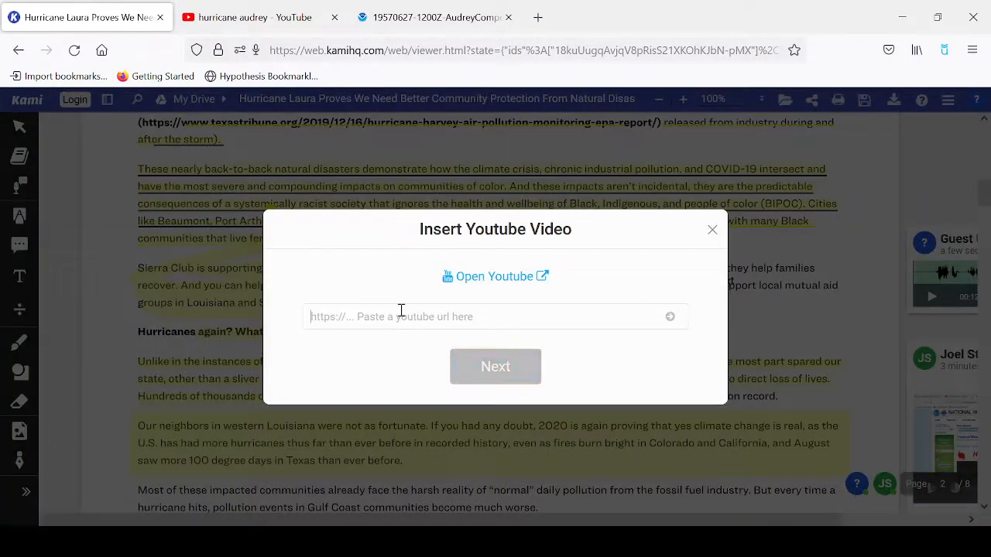
type("https://www.youtube.com/watch?v=I-BtTS7z9R8")
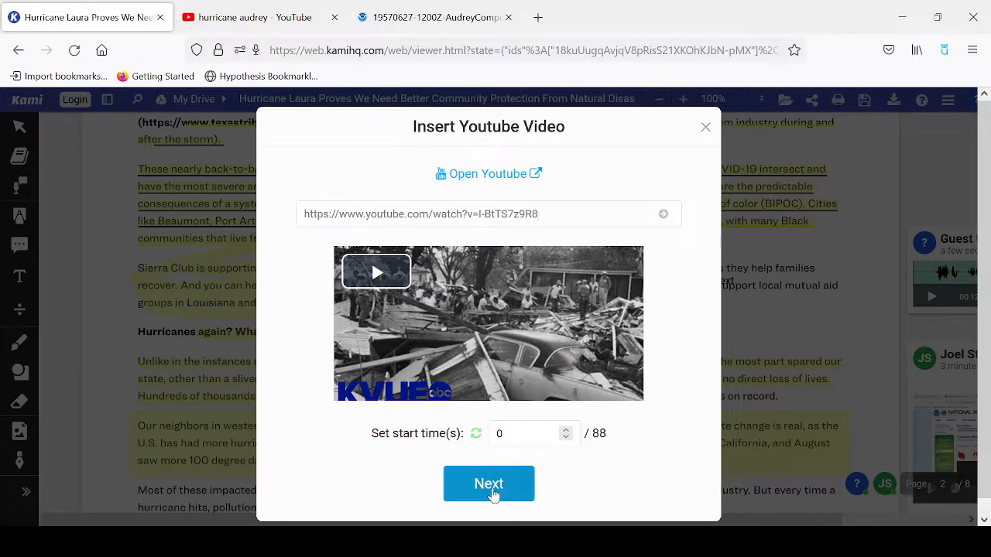
left_click(494, 490)
left_click(489, 484)
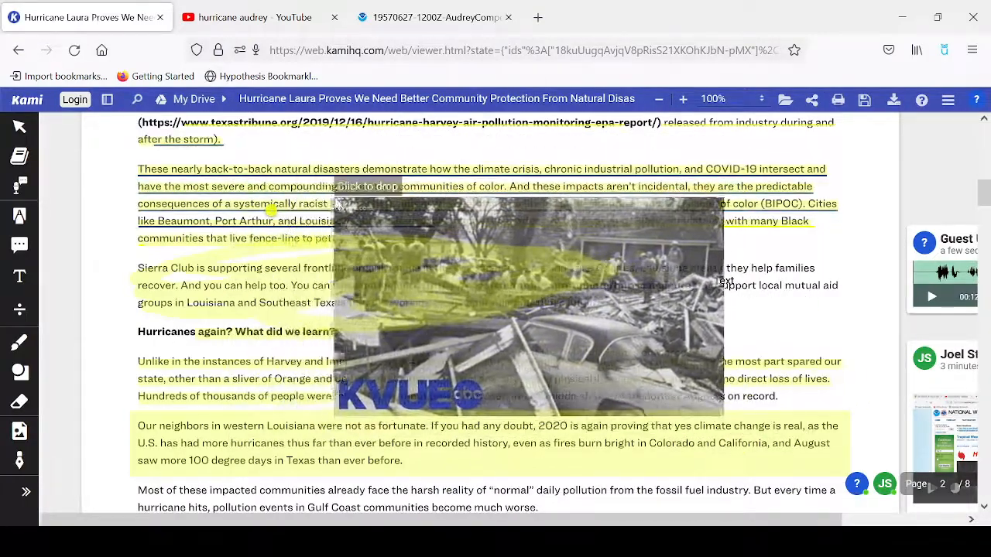
left_click(316, 222)
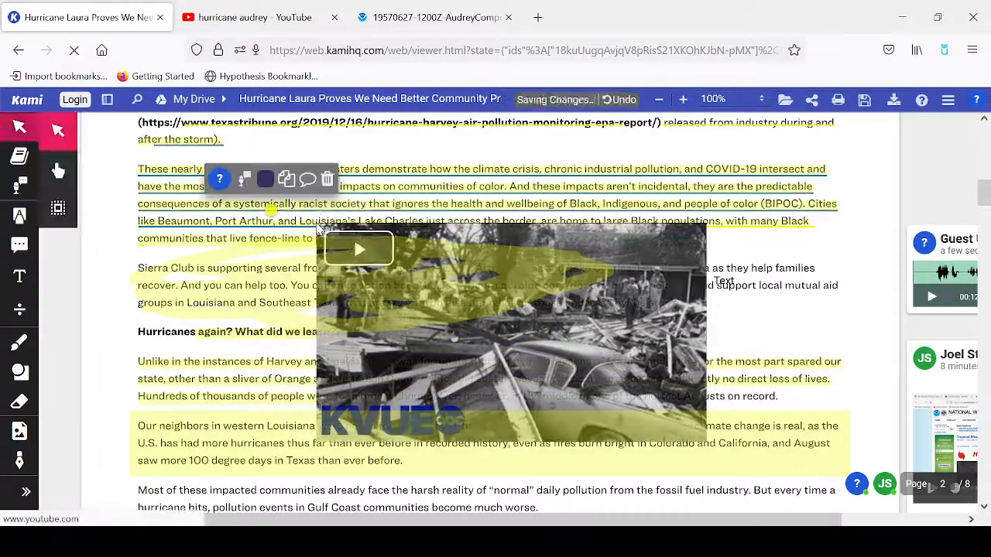
Play the embedded KVUE video on page 2, deselecting the overlapping highlights
left_click(360, 263)
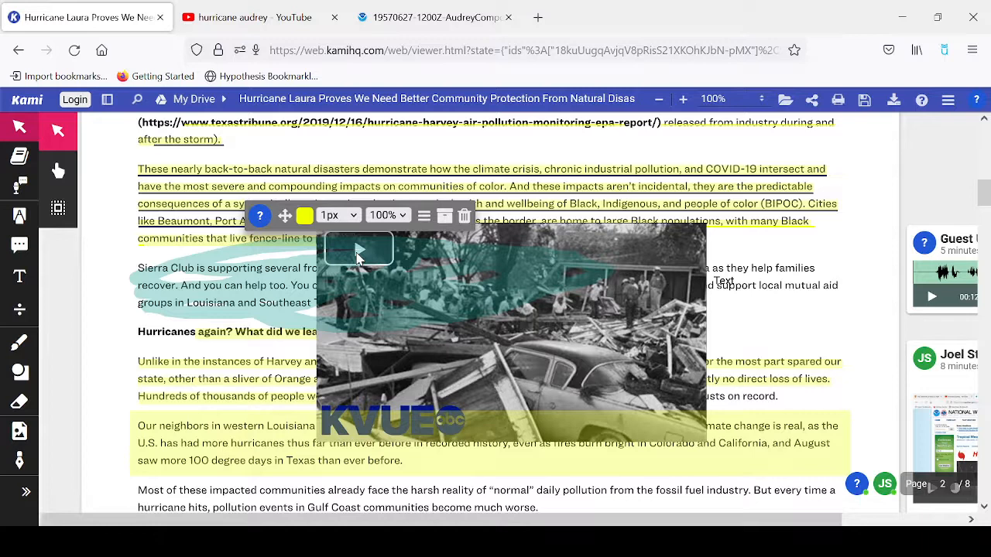
left_click(358, 257)
left_click(228, 450)
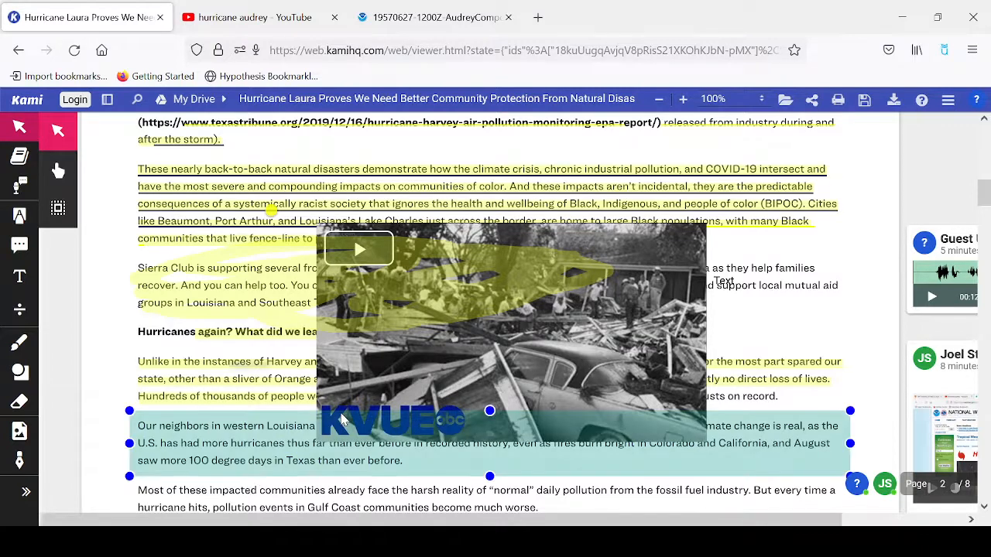
left_click(433, 263)
left_click(455, 268)
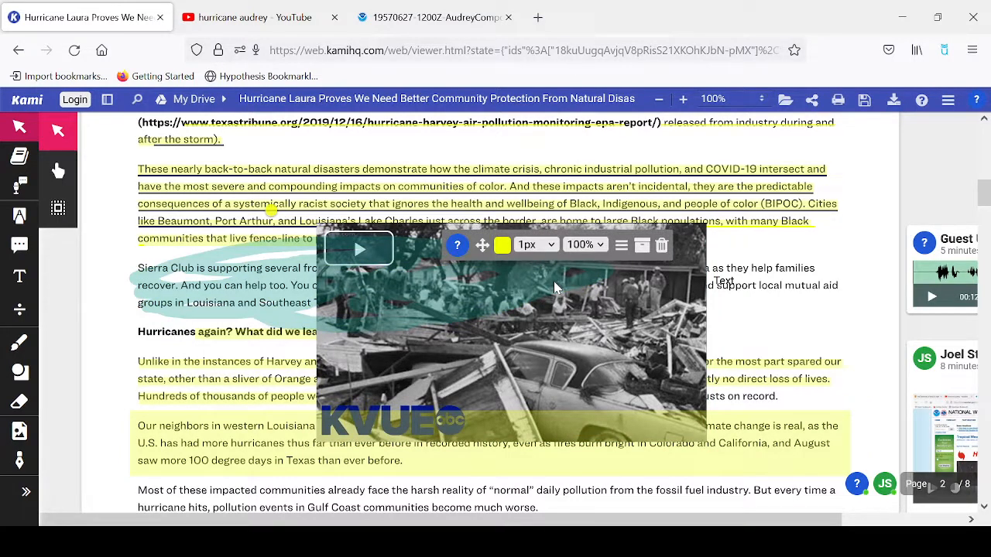
left_click(371, 256)
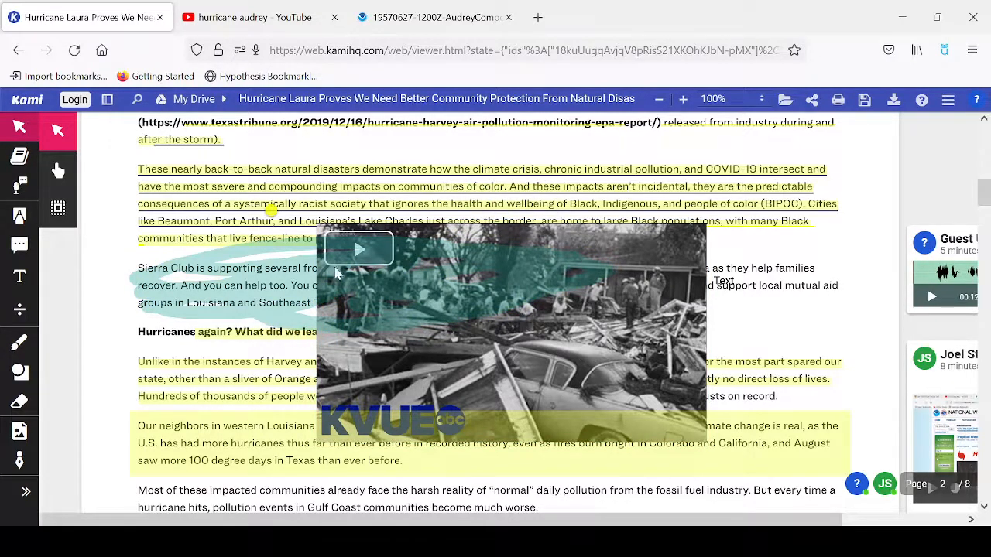
left_click(363, 257)
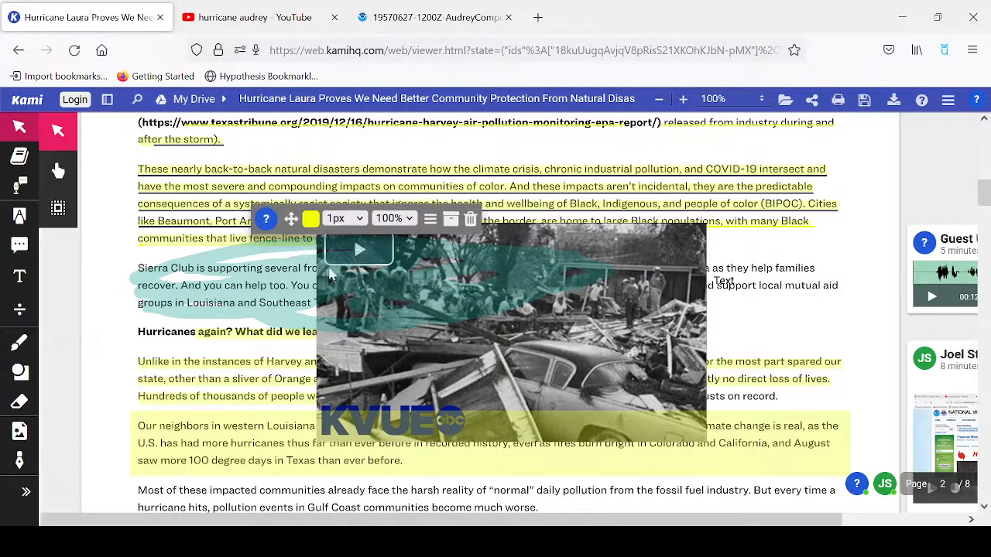
left_click(358, 258)
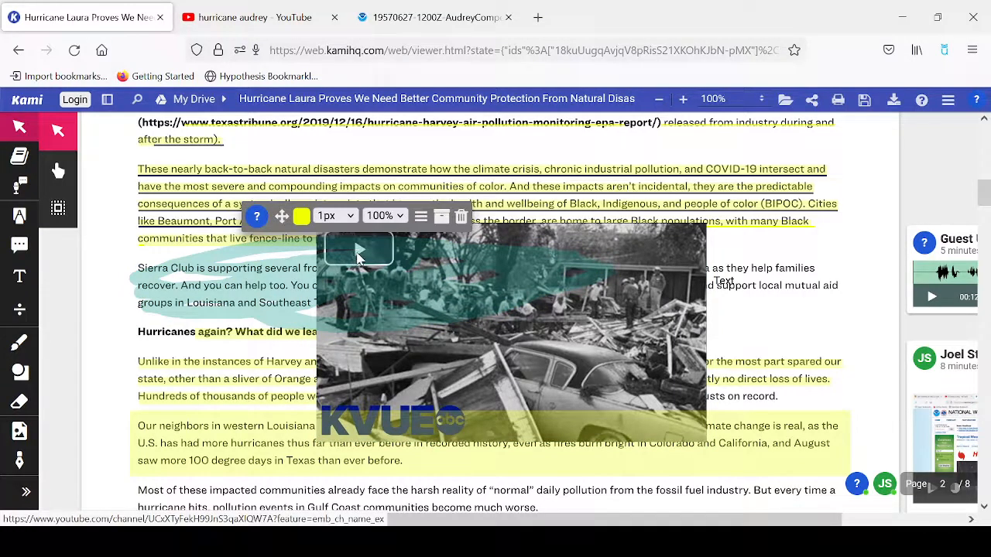
left_click(510, 213)
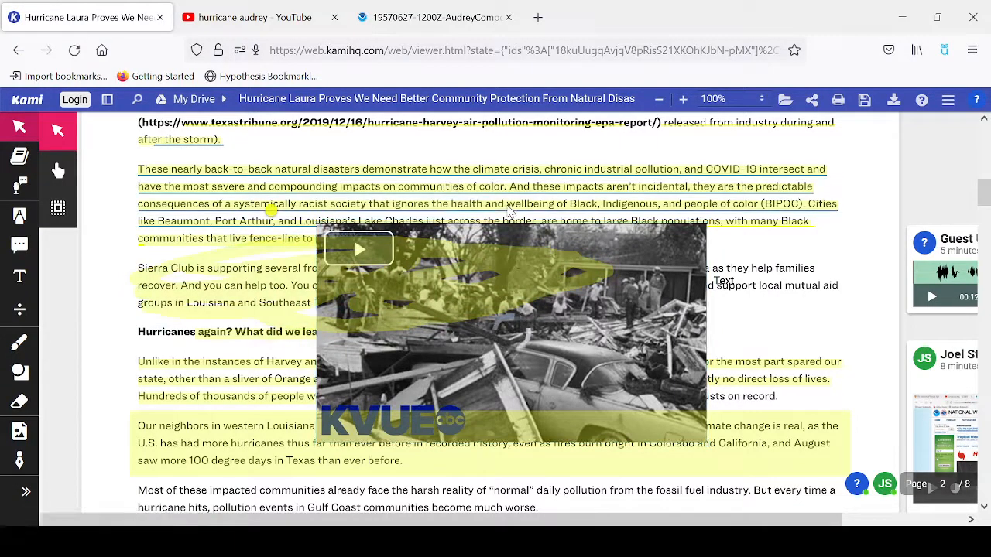
left_click(360, 249)
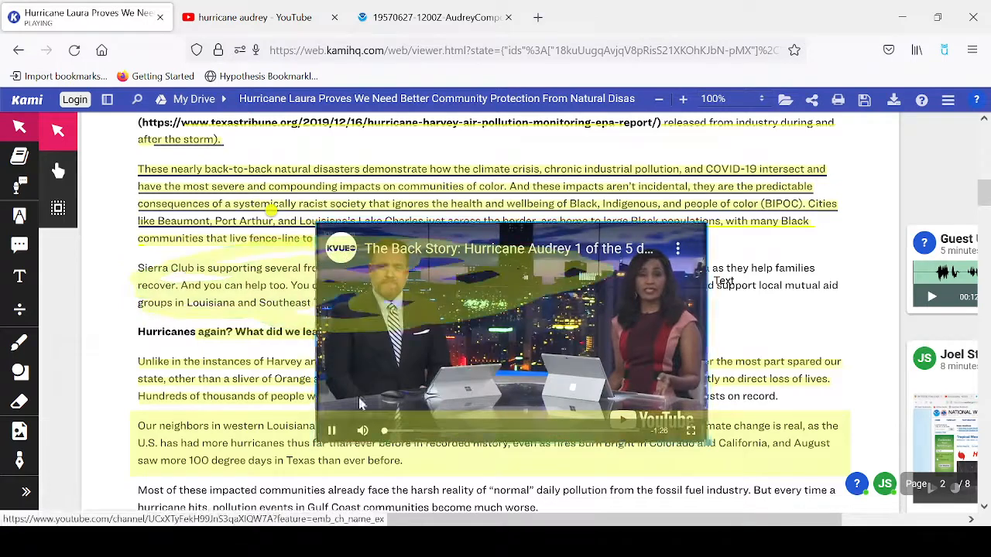
Try to pause the embedded KVUE video where the box highlight overlaps its playback controls
left_click(342, 435)
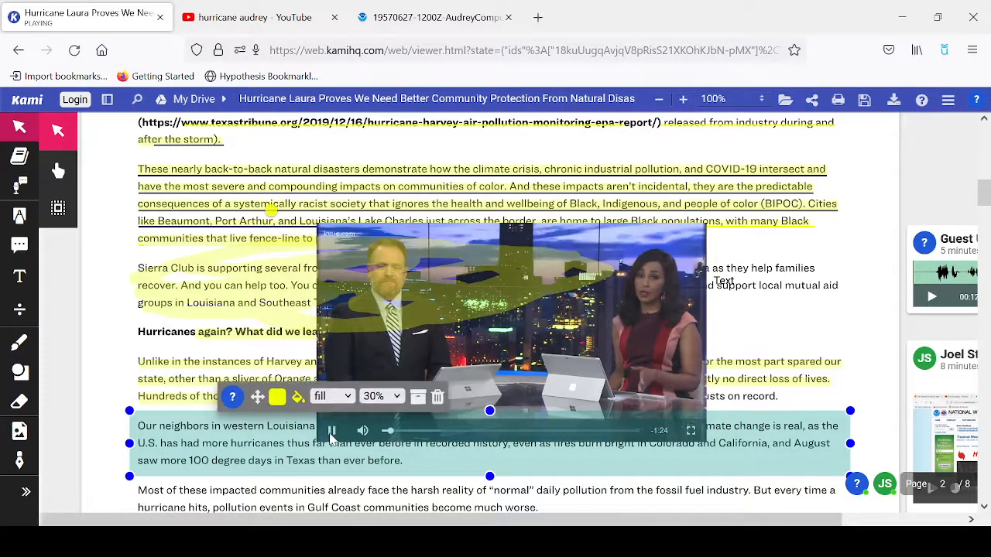
left_click(334, 436)
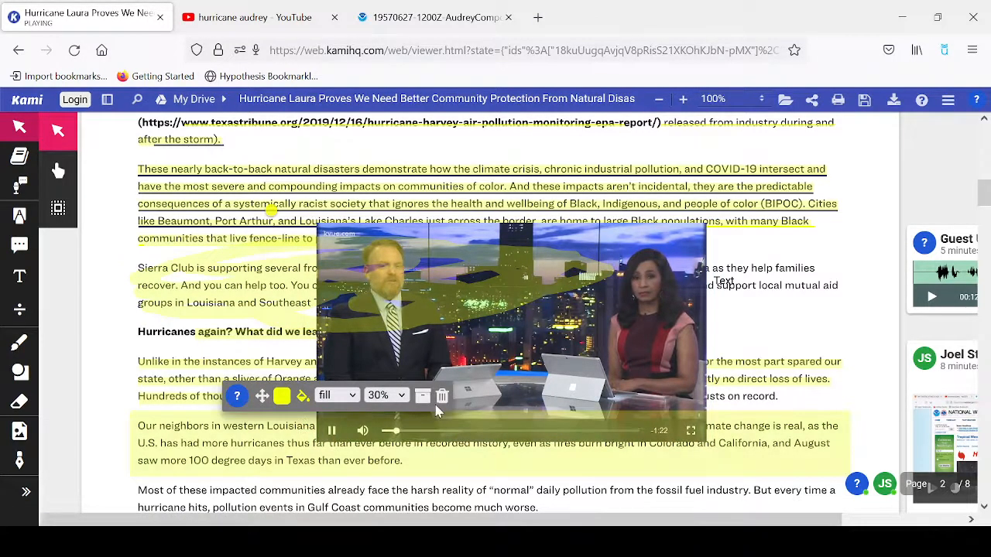
left_click(358, 439)
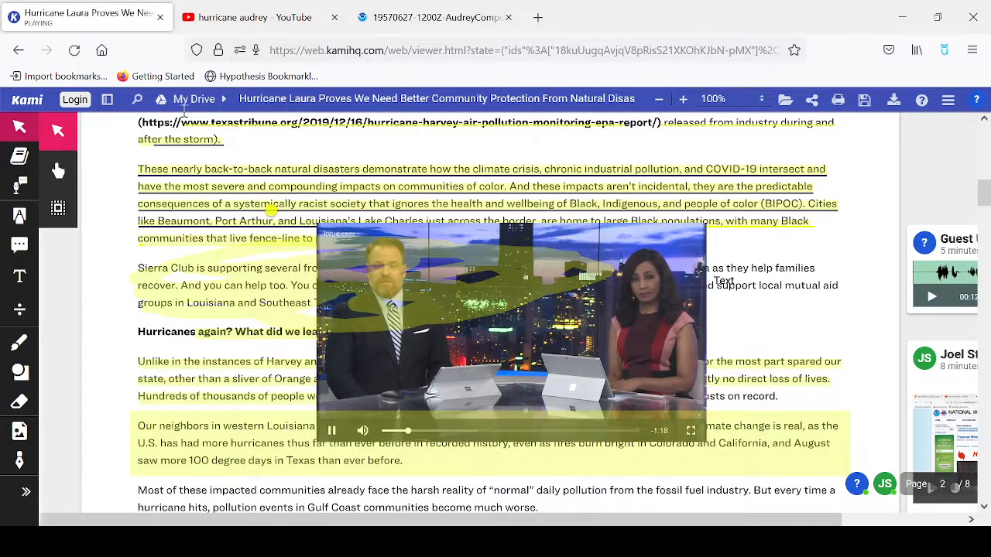
Reload the article from its Kami viewer address and dismiss the Google Drive authorization request
left_click(428, 50)
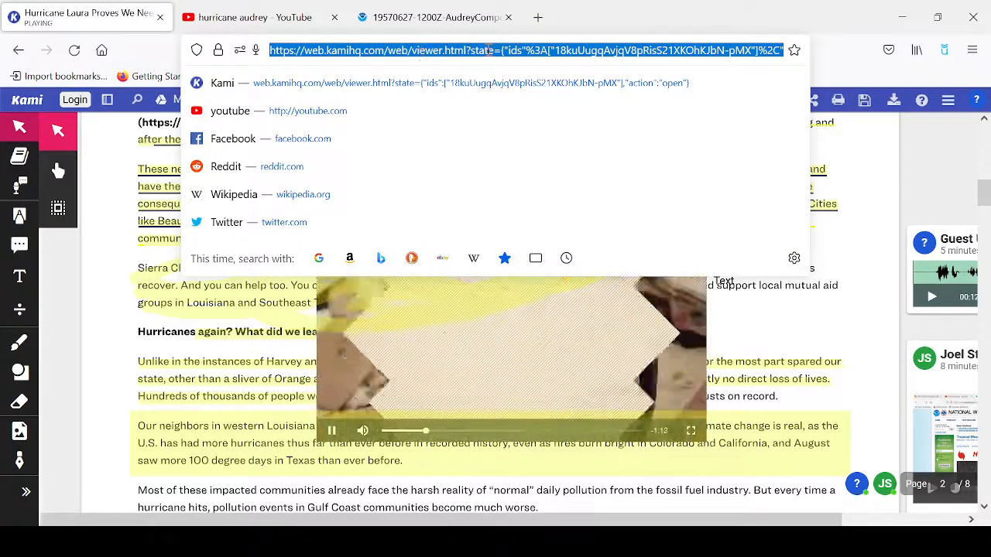
left_click(402, 83)
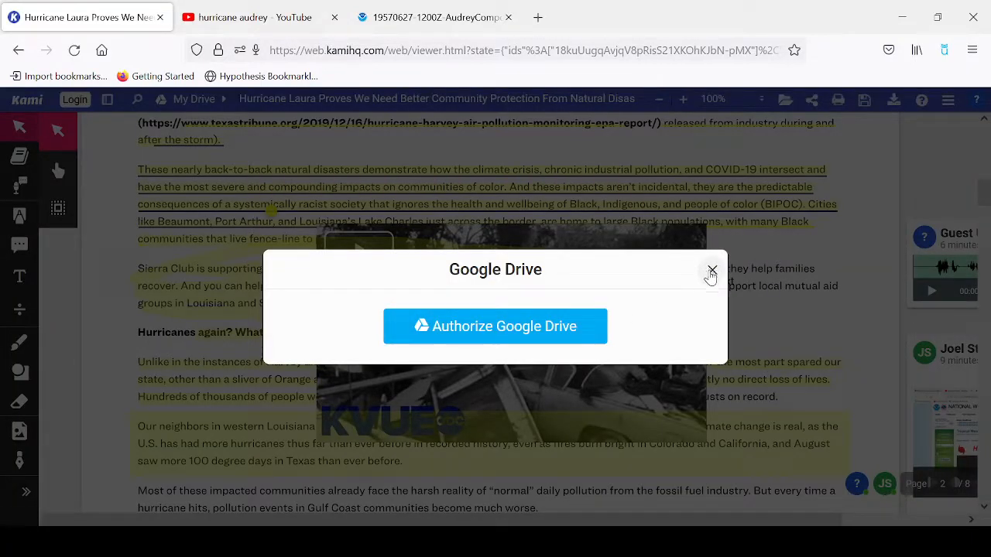
left_click(712, 272)
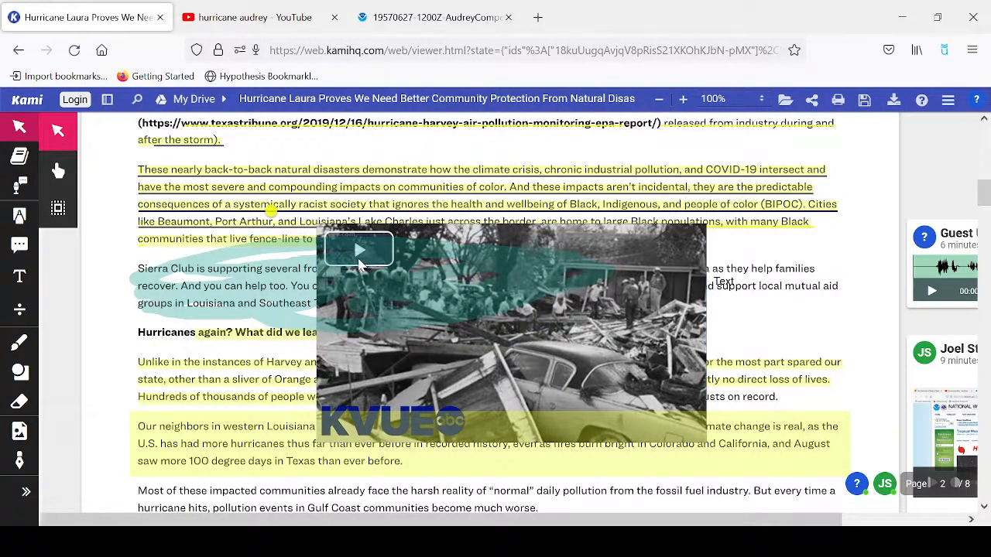
Play the embedded KVUE video on page 2 again, working around the freehand highlight that overlaps it
left_click(360, 260)
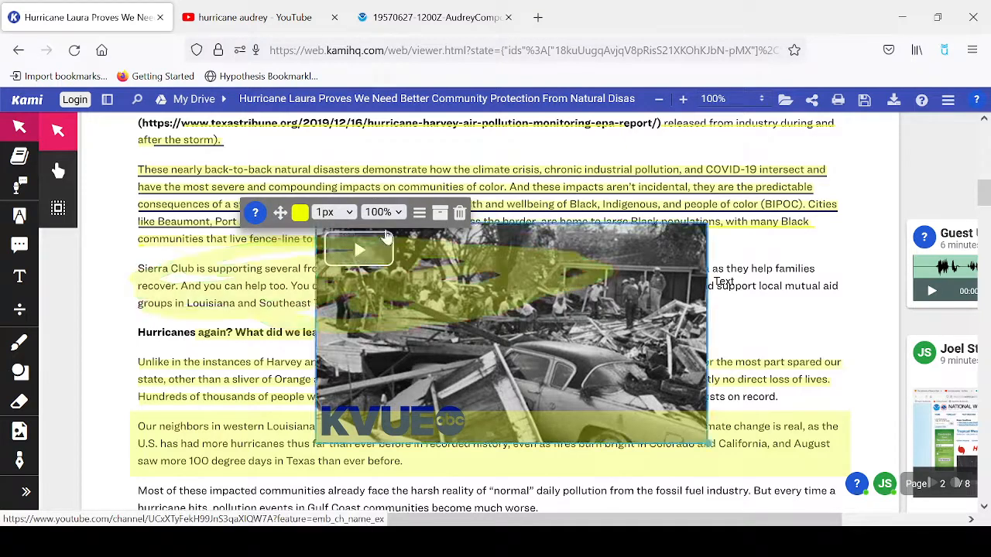
left_click(358, 252)
left_click(482, 322)
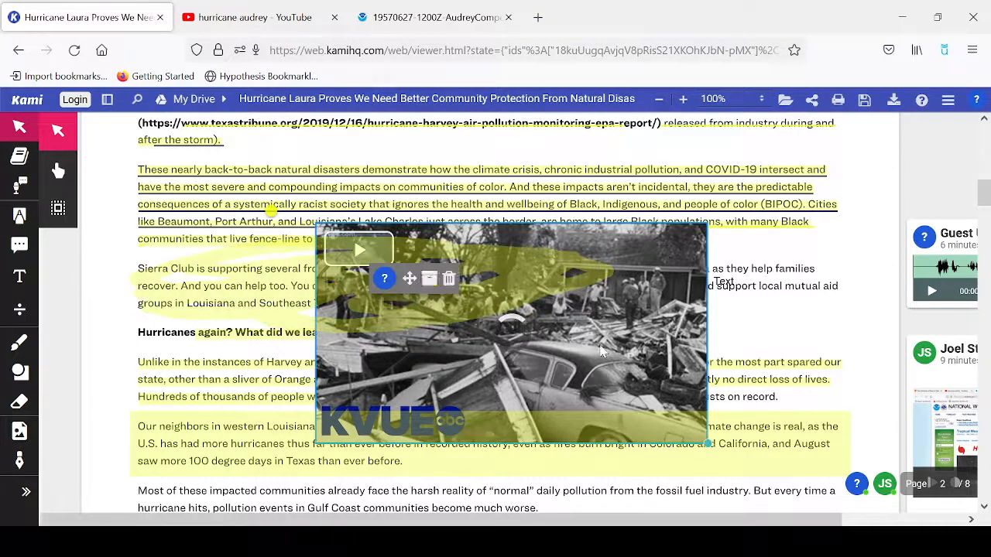
Move the yellow box highlight down off the embedded video's playback controls and pause the video
left_click(333, 434)
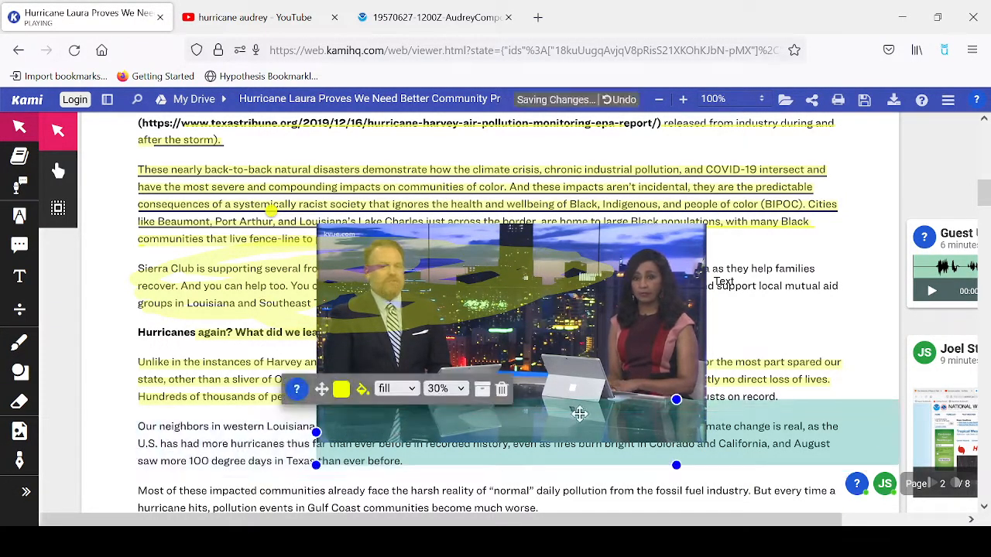
left_click_drag(395, 432, 572, 513)
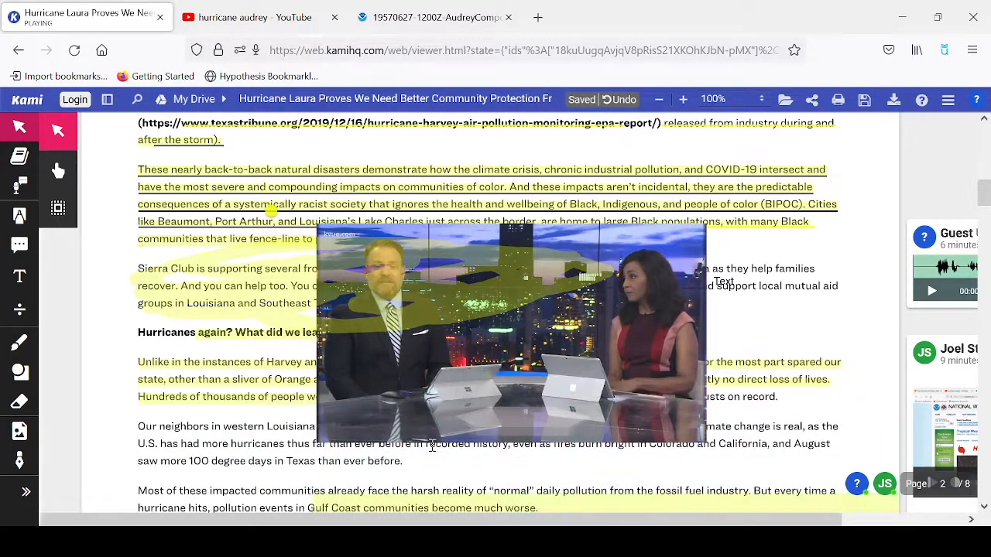
left_click(332, 435)
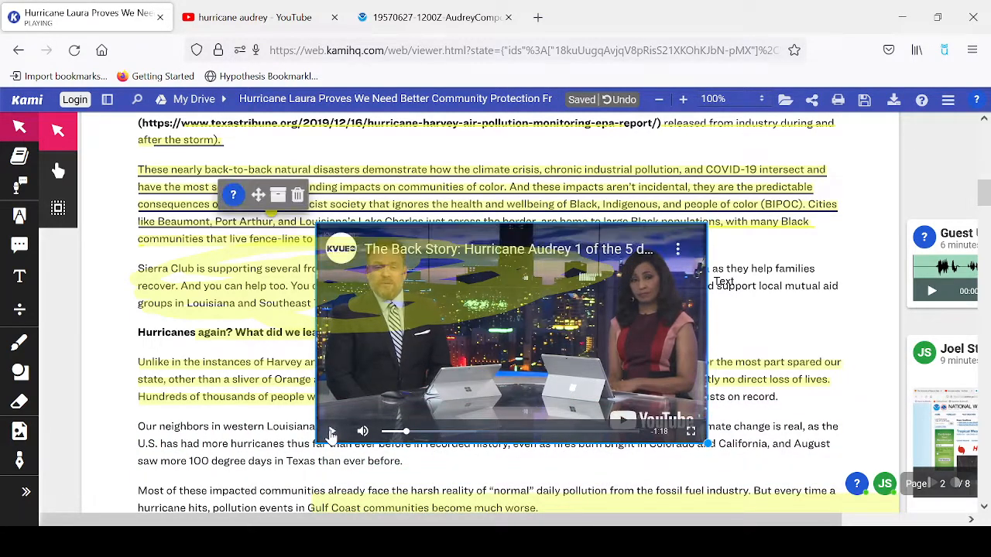
Align the box highlight over the paragraph beginning "Most of these impacted communities" and deselect it
left_click(245, 475)
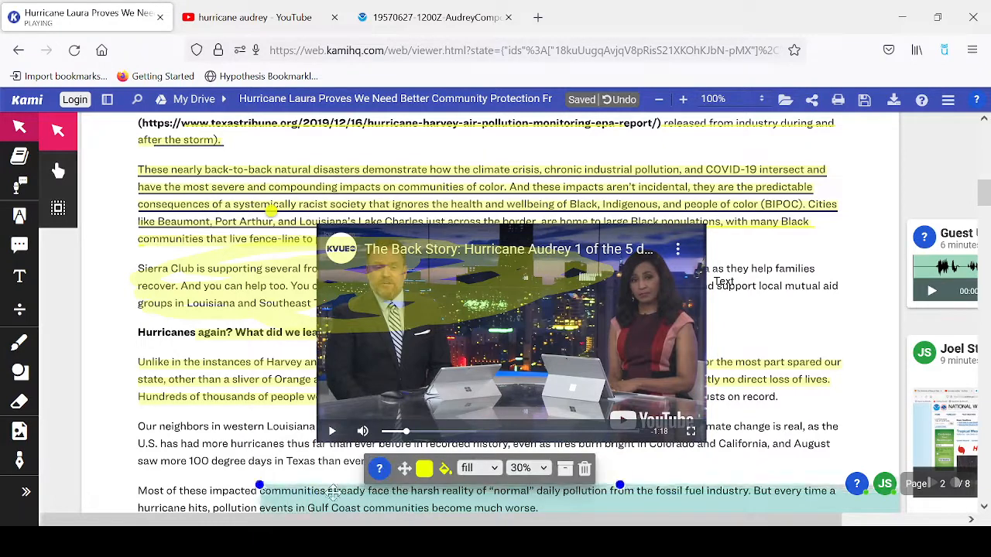
left_click_drag(245, 476, 240, 478)
left_click(205, 447)
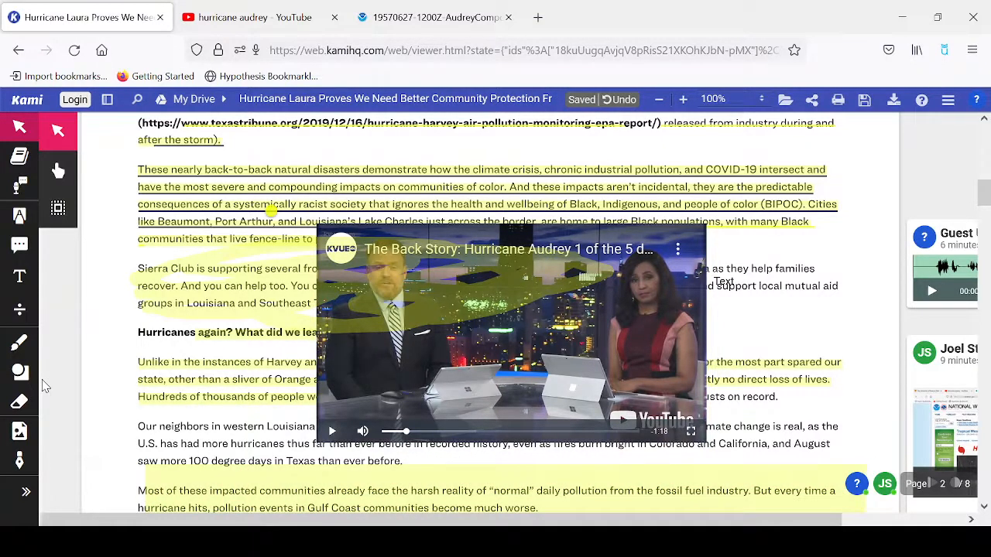
left_click(287, 494)
left_click(207, 407)
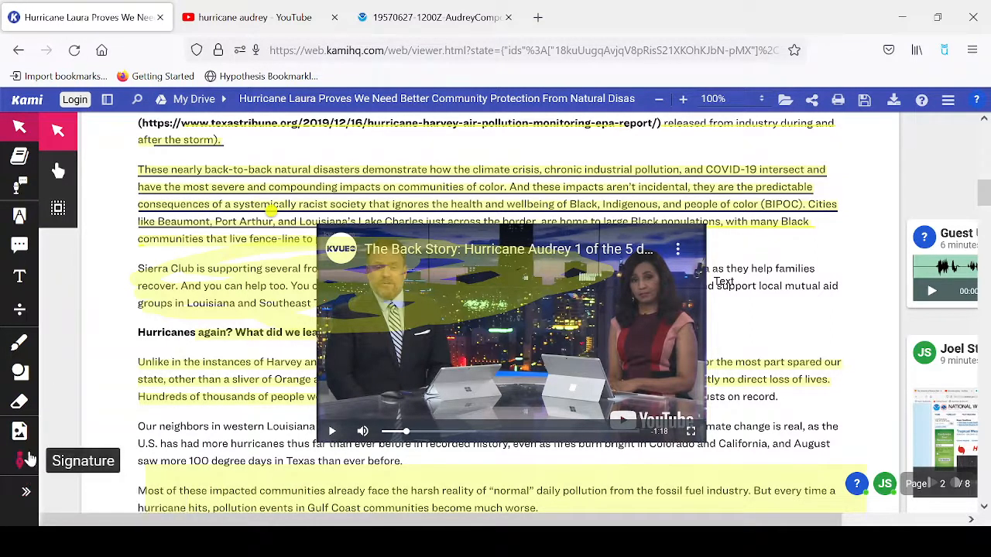
Search Google images for "hurricane" and place the picture of wind-bent palm trees over the text and the video's lower corner on page 2
left_click(31, 437)
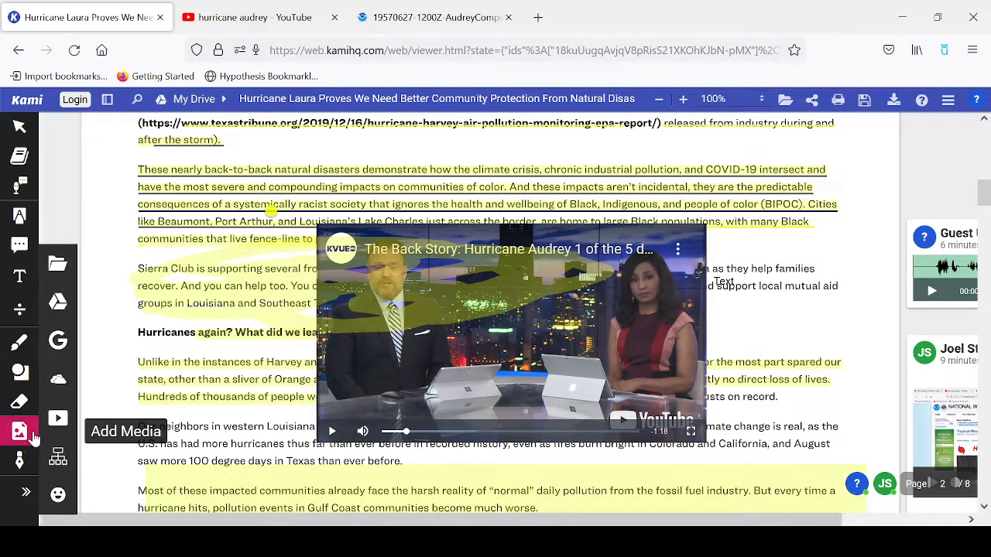
left_click(62, 343)
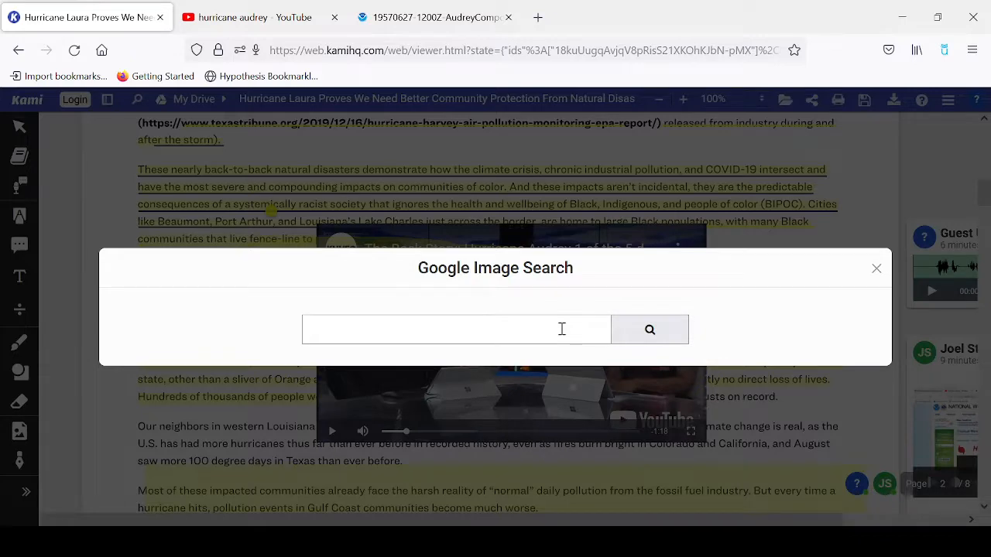
type("hurricane")
key("Return")
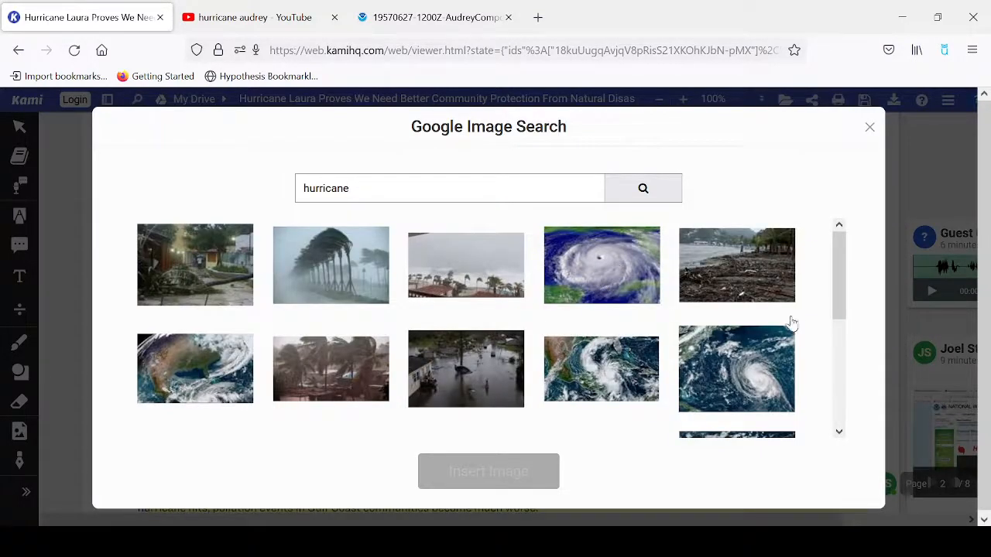
left_click_drag(836, 283, 813, 290)
left_click(310, 256)
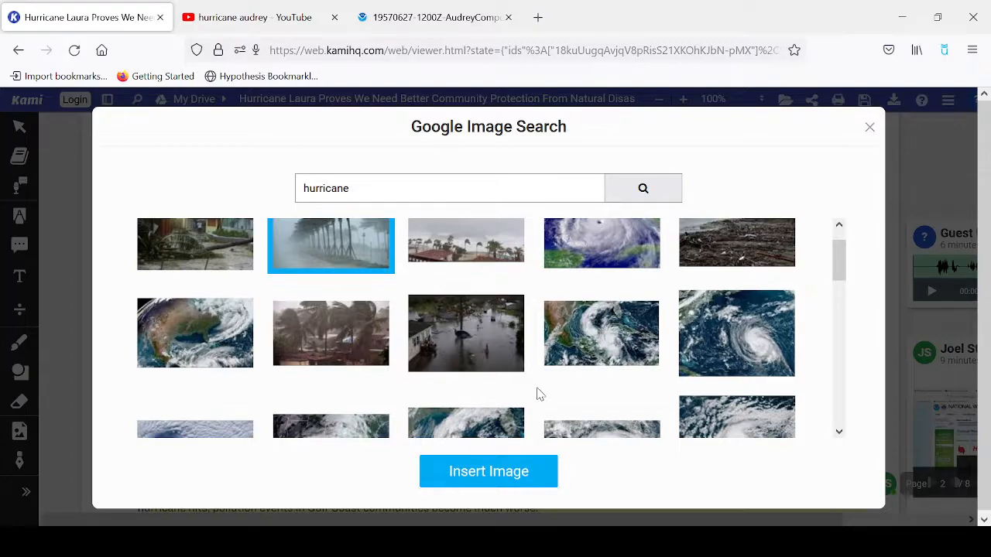
left_click(485, 471)
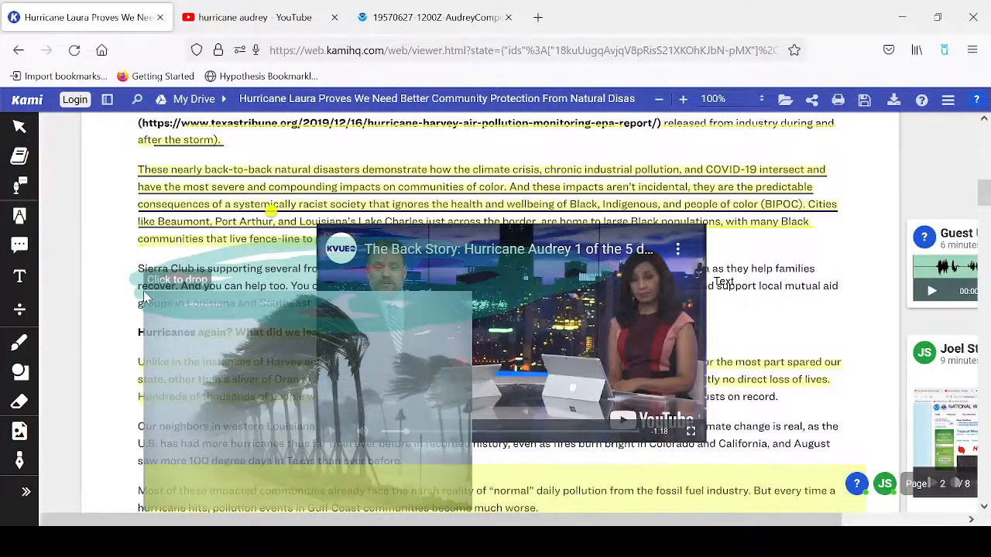
left_click(116, 312)
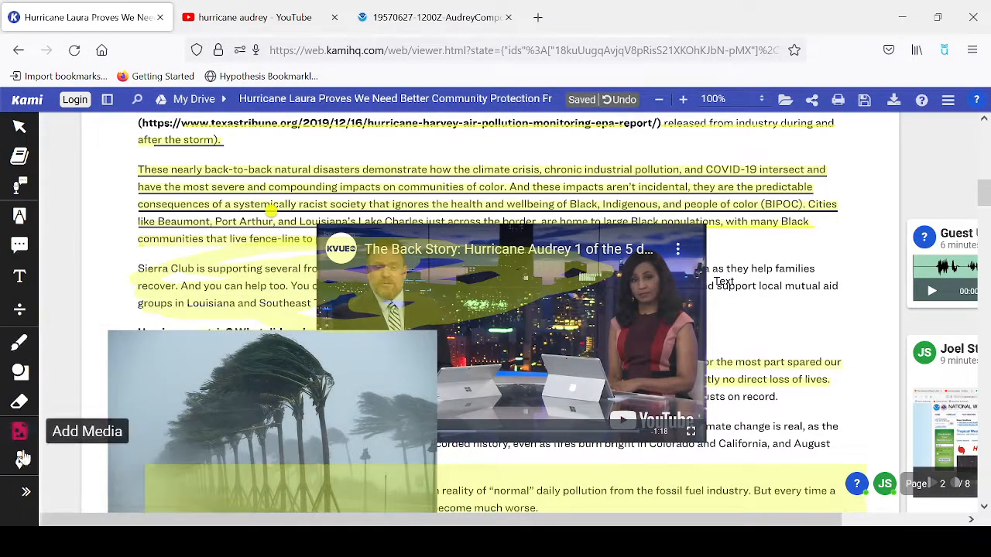
Show the tool descriptions and look up "Texas", "Louisiana" and "battered" from page 2's opening paragraph with the Dictionary
left_click(34, 500)
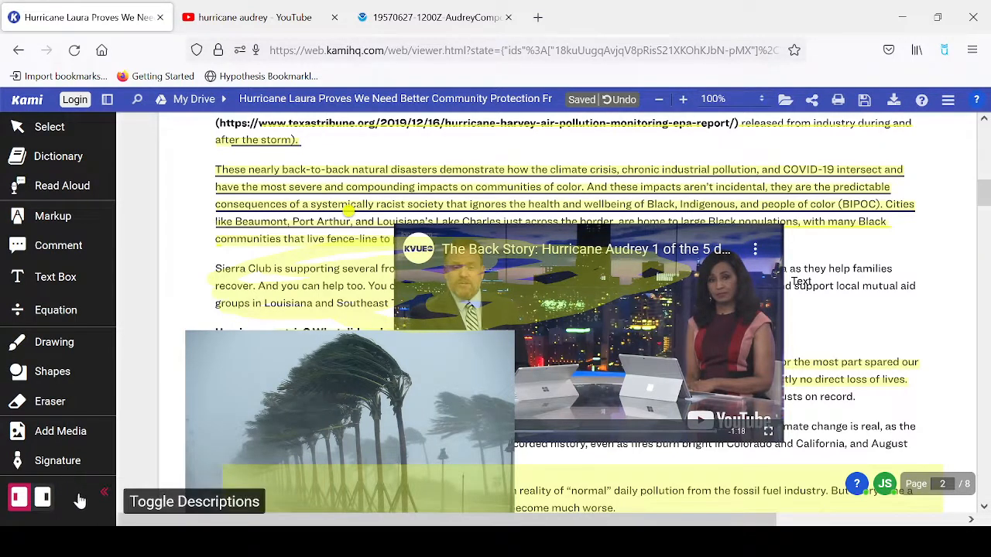
left_click(59, 159)
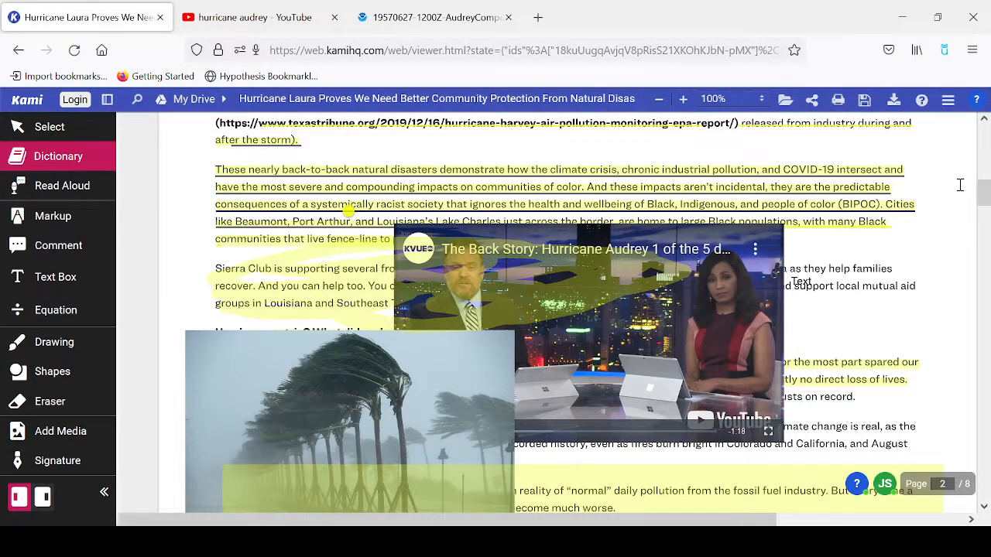
left_click_drag(983, 195, 970, 176)
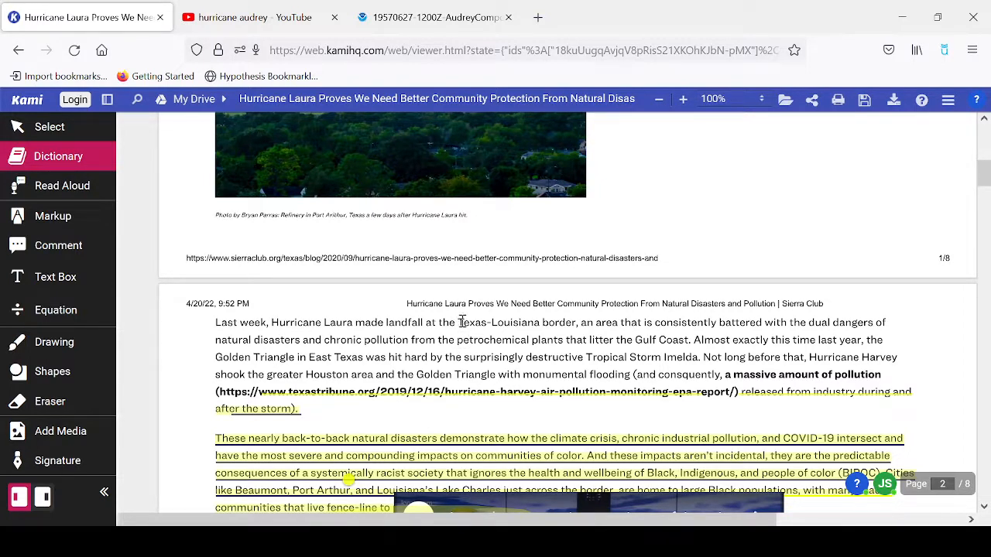
left_click_drag(460, 323, 488, 323)
left_click(477, 327)
left_click_drag(458, 323, 484, 323)
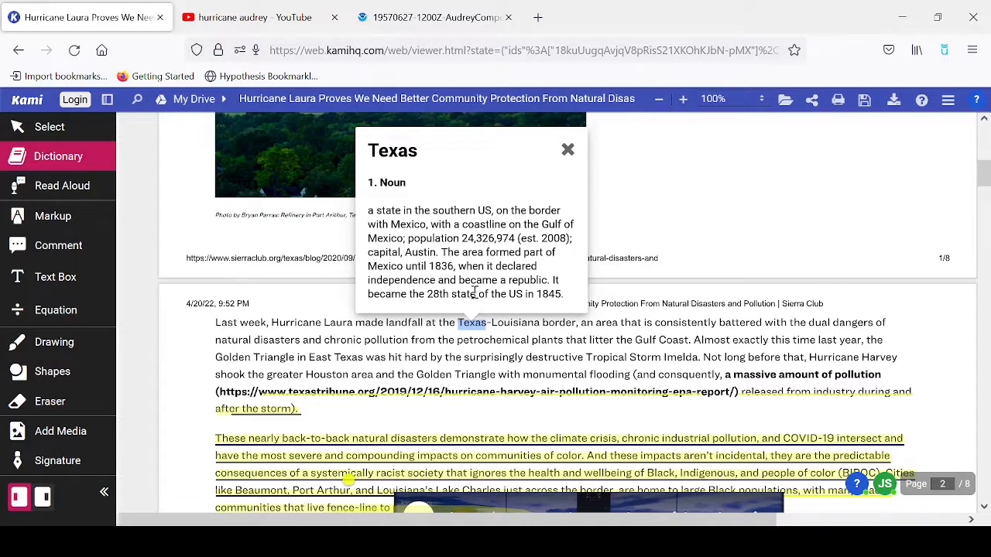
left_click(519, 354)
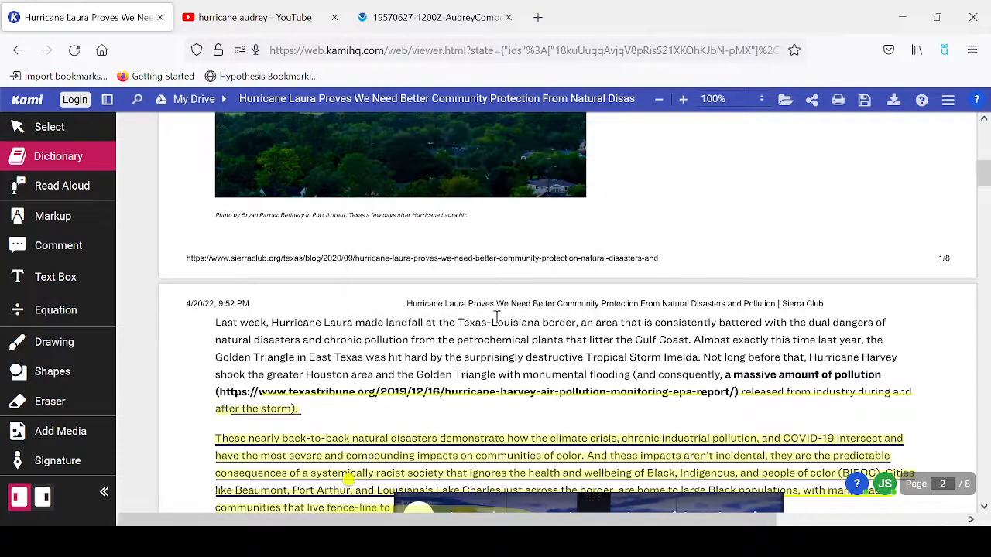
left_click_drag(491, 325, 540, 325)
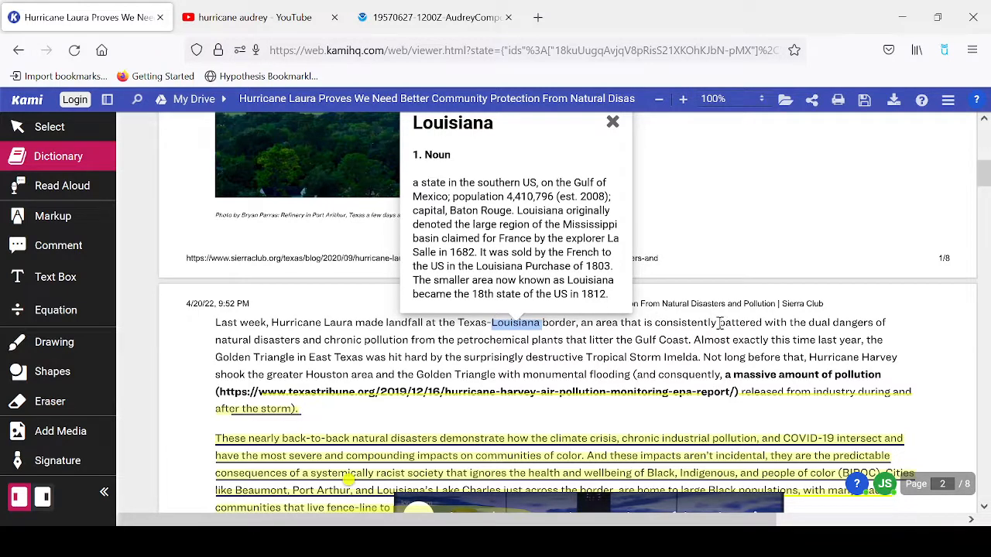
left_click_drag(720, 322, 764, 324)
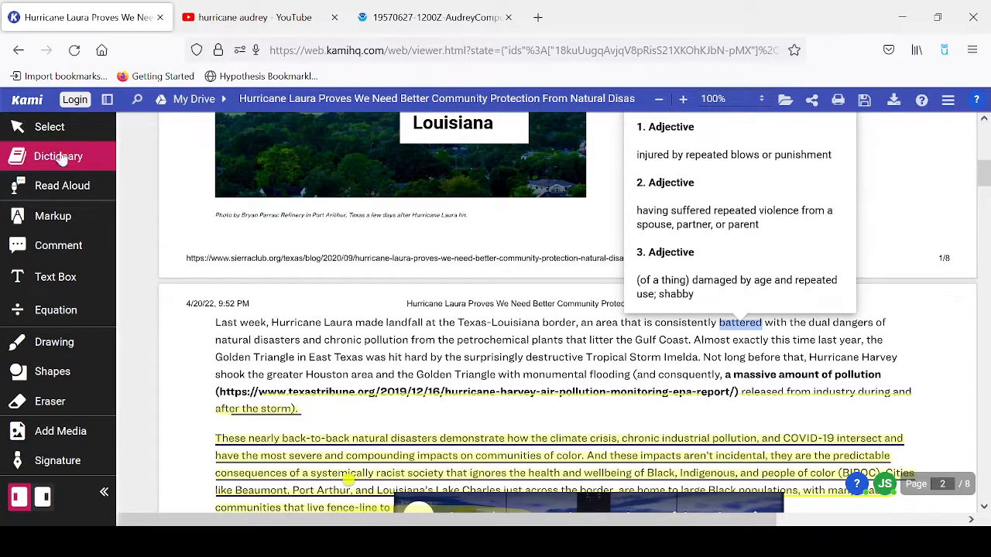
Have Read Aloud read the opening paragraph of page 2, trying its pause control and stopping the reading
left_click(84, 190)
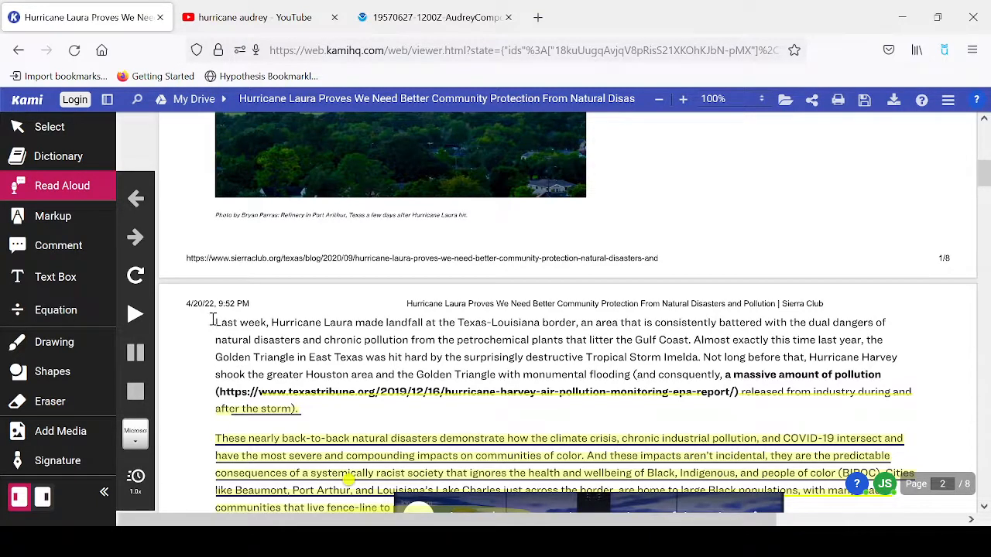
left_click_drag(212, 320, 646, 418)
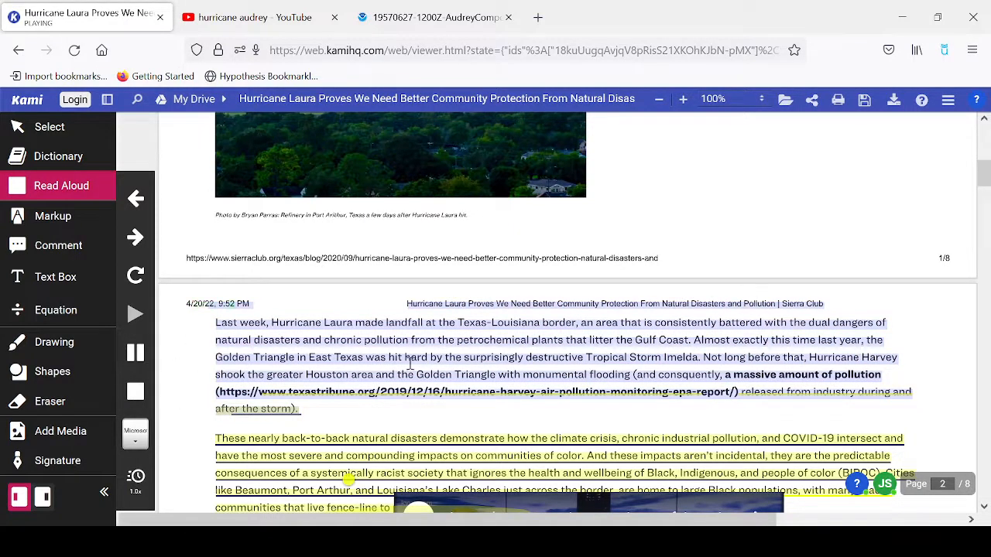
left_click(137, 354)
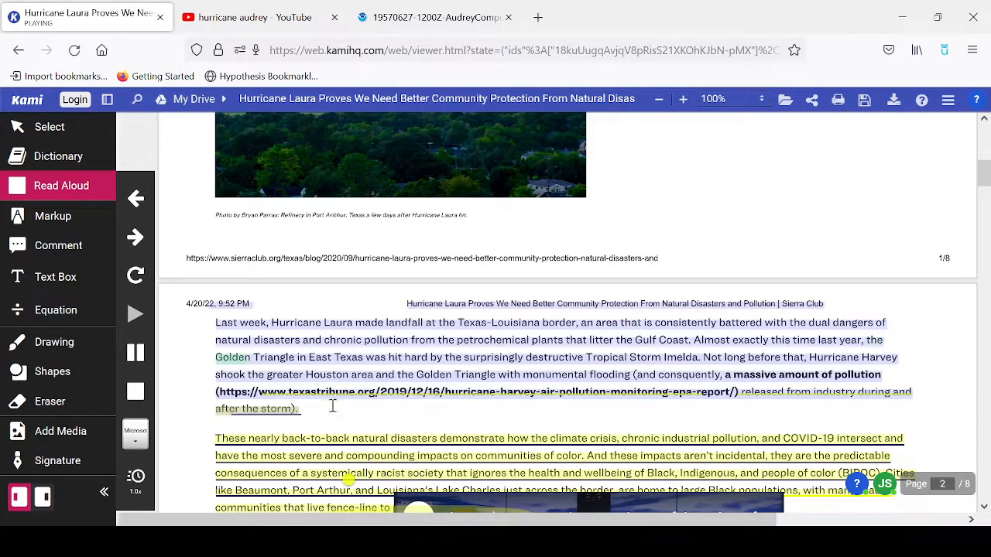
left_click(134, 396)
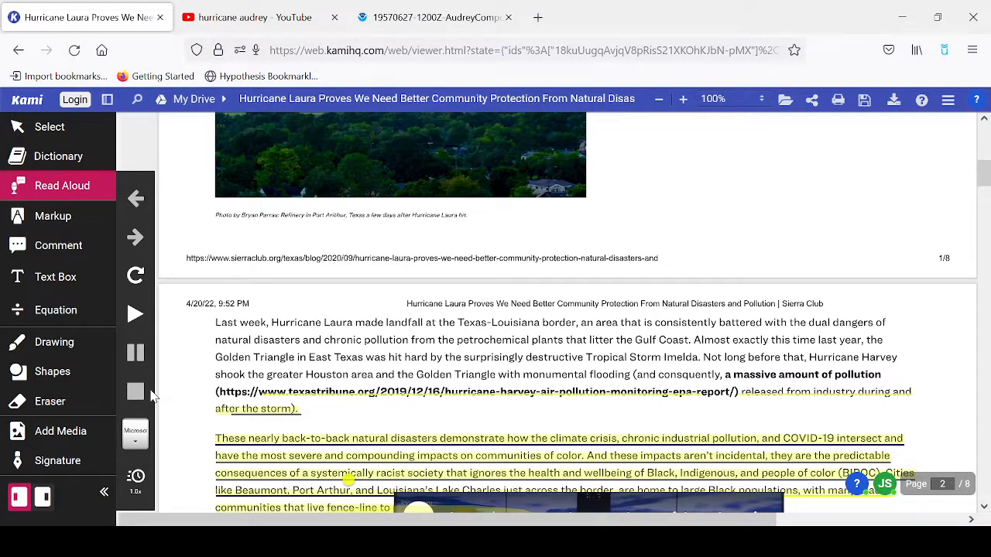
Draw two connected black freehand strokes of size 1 across the beginning of page 2's opening paragraph
left_click(55, 347)
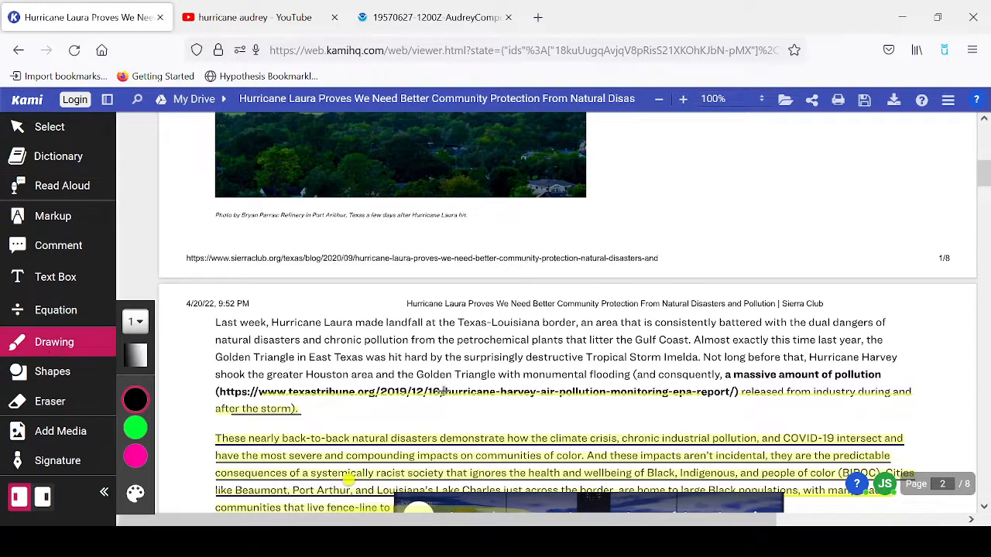
mouse_move(395, 360)
left_mouse_down()
mouse_move(358, 355)
mouse_move(319, 308)
left_mouse_up()
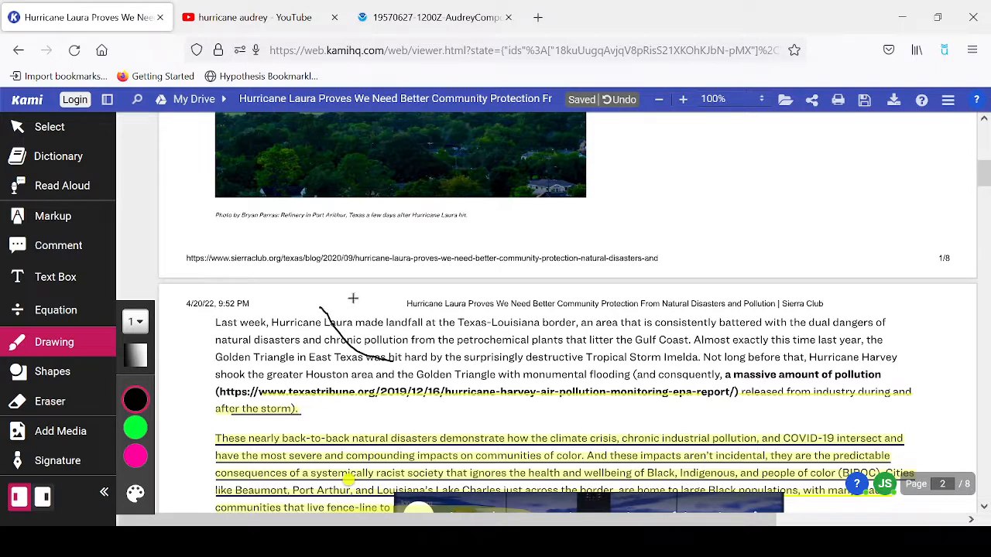
left_click_drag(325, 307, 322, 286)
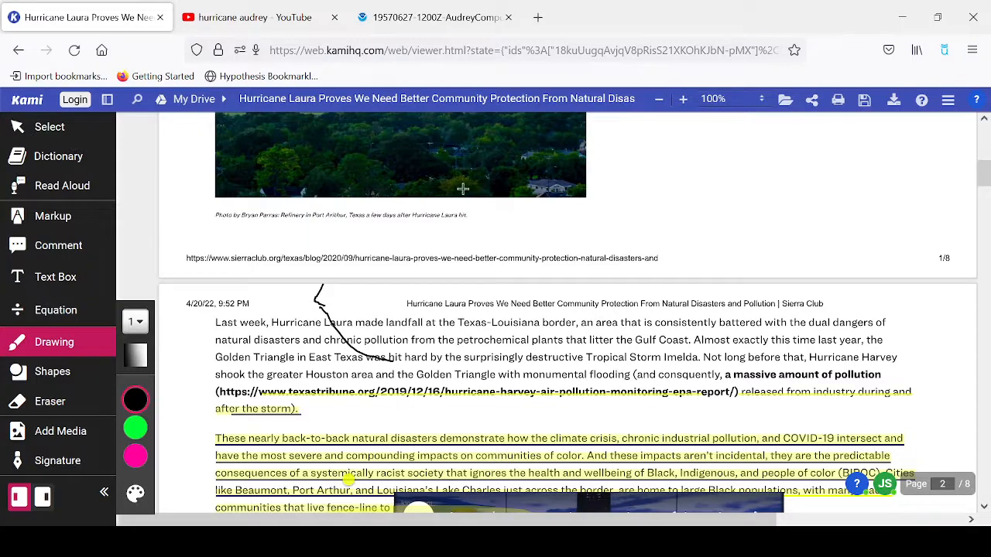
View the sources for opening a file, and switch to the Kami article in the document owner's Edge window
left_click(786, 108)
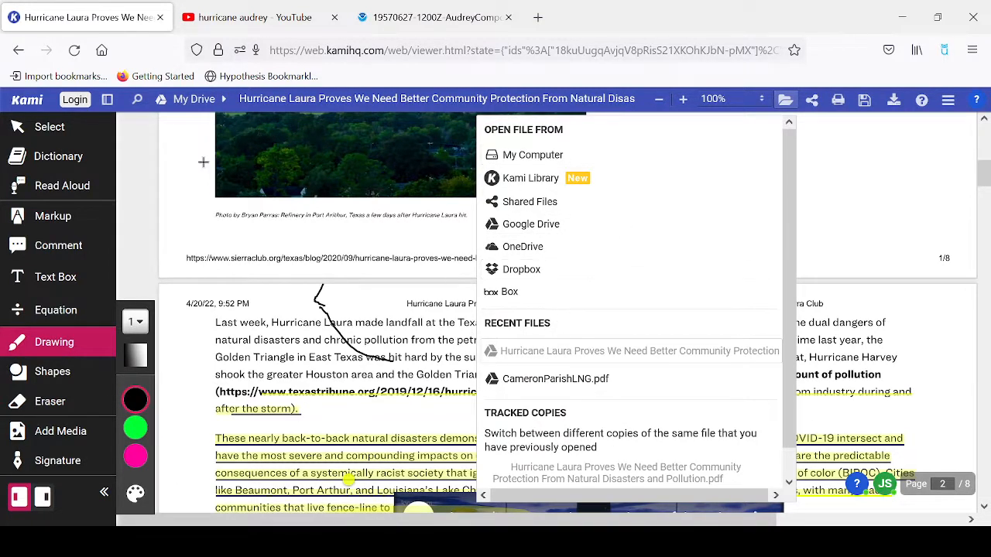
left_click(34, 105)
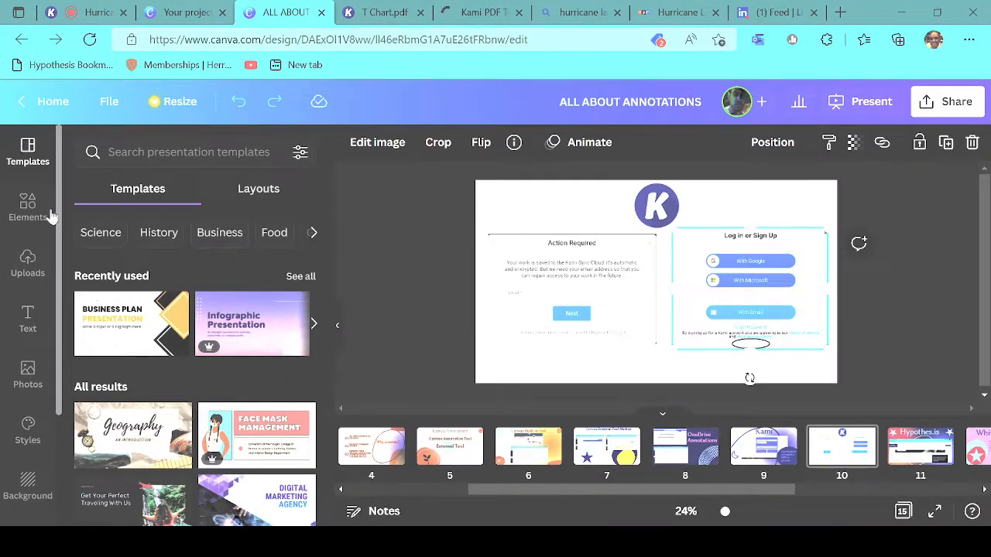
left_click(188, 11)
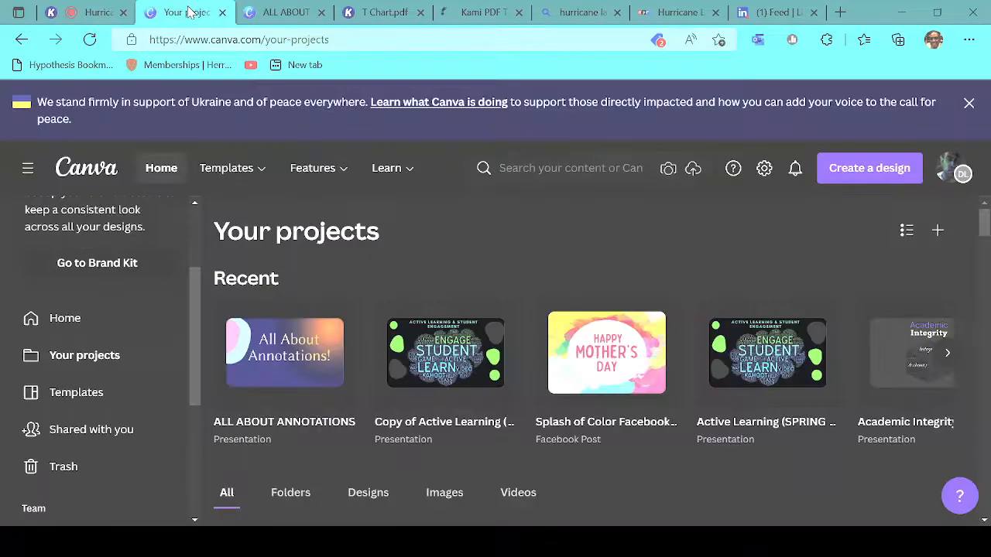
left_click(92, 12)
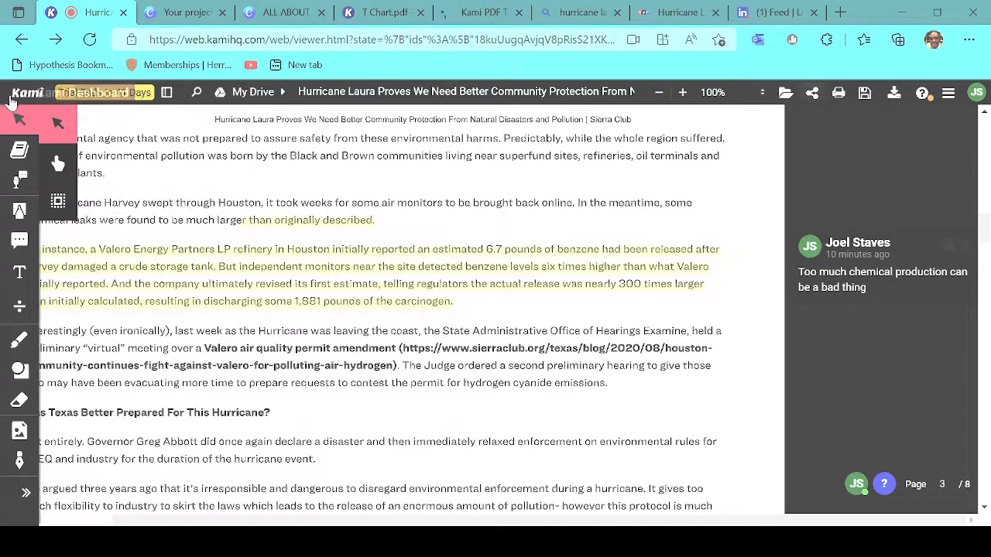
Create a new one-page document with the Blank page type in Portrait orientation from the Kami dashboard
left_click(28, 93)
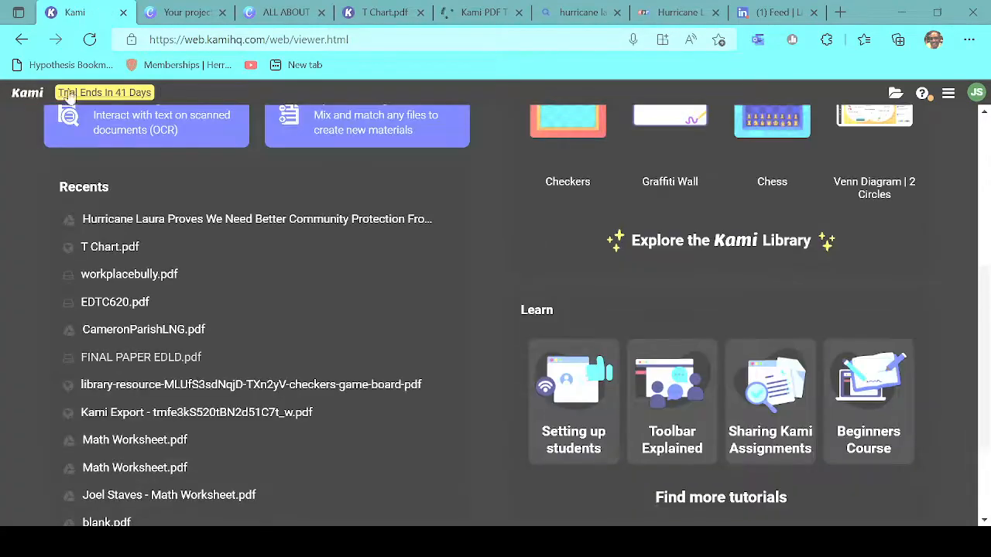
scroll(986, 222, "up", 5)
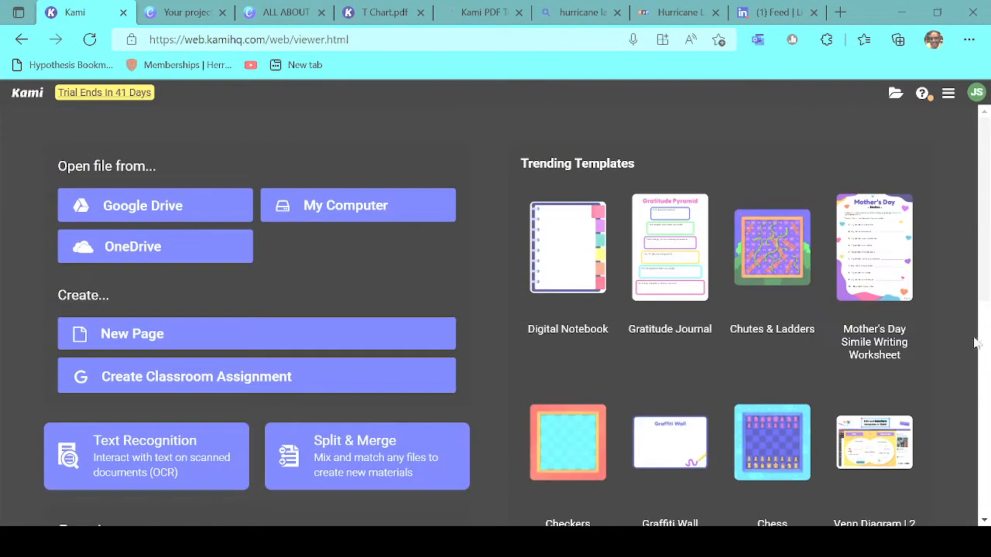
left_click(135, 341)
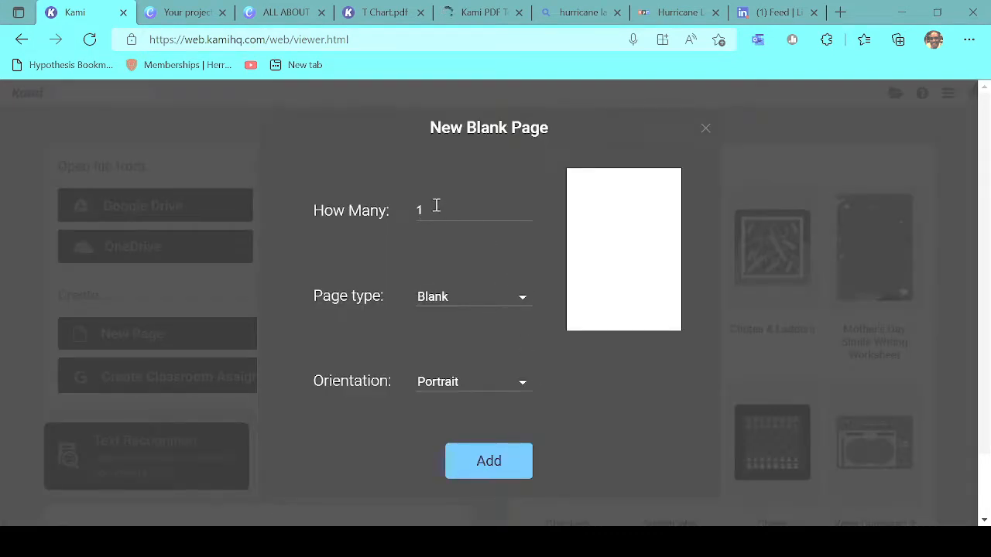
left_click(436, 208)
left_click(484, 299)
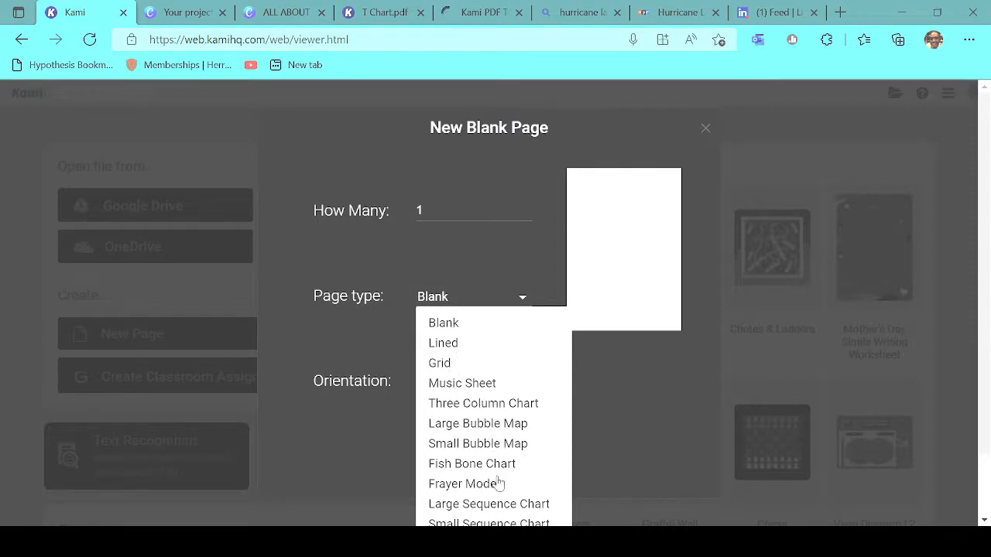
left_click(346, 440)
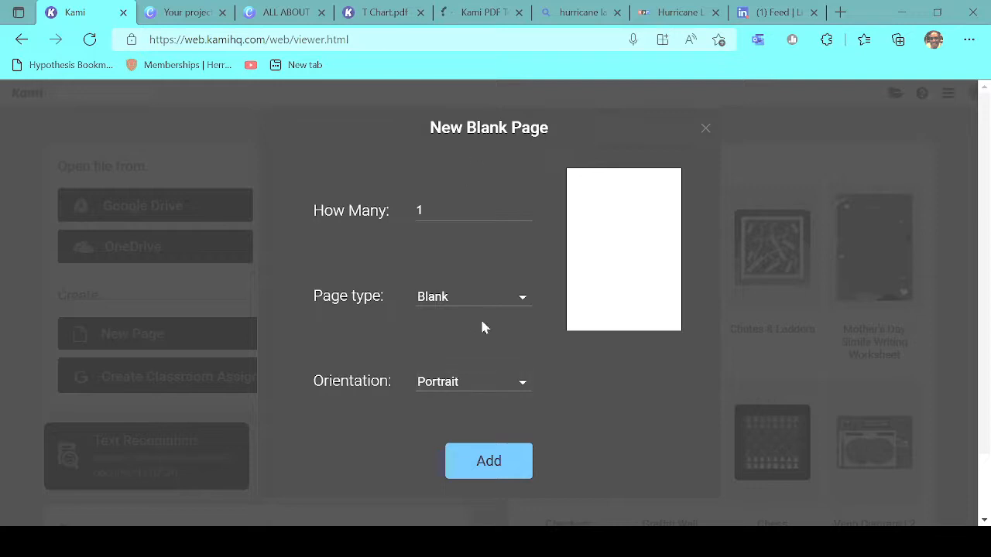
left_click(488, 471)
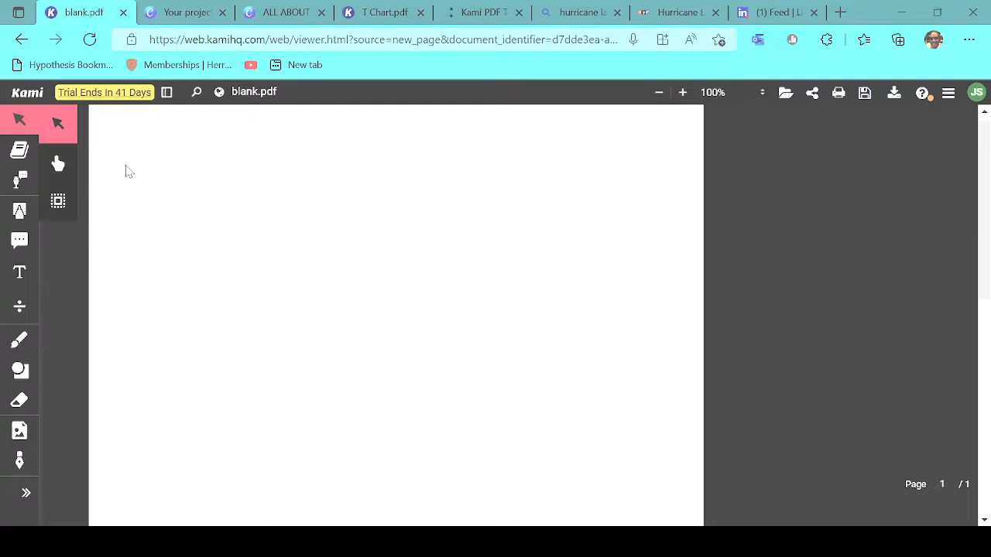
Add a size 14 text box near the top of the blank page reading "I am very excited about building my portfolio"
left_click(21, 212)
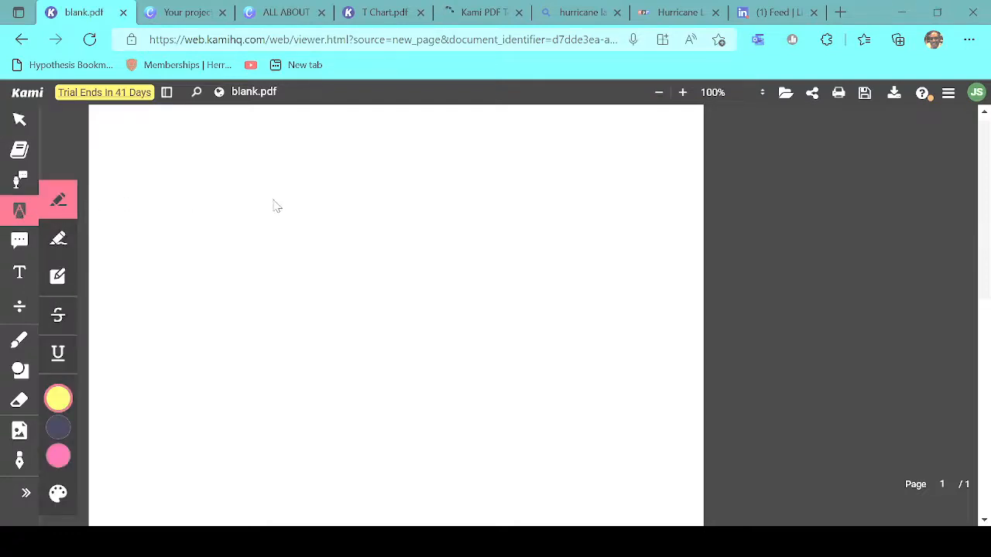
left_click(18, 277)
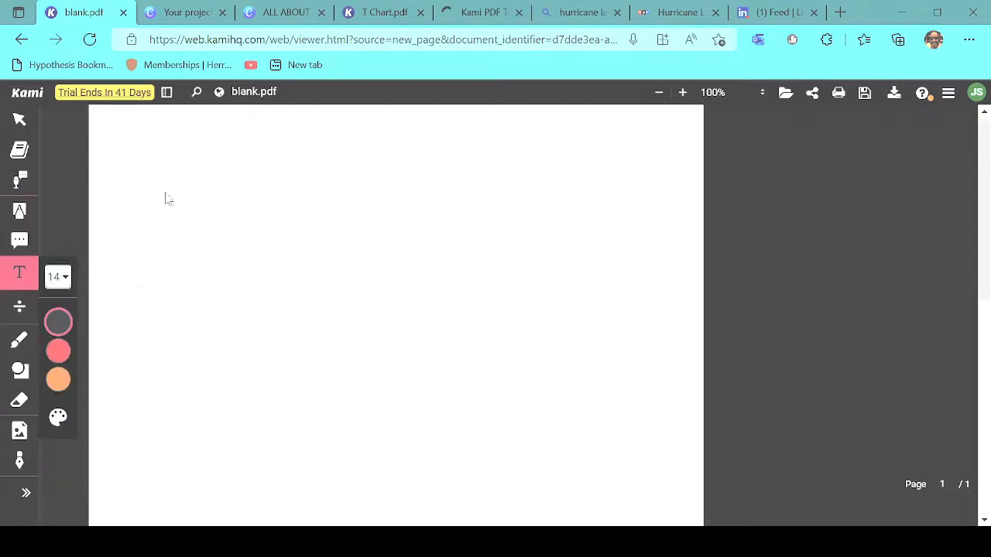
left_click(186, 180)
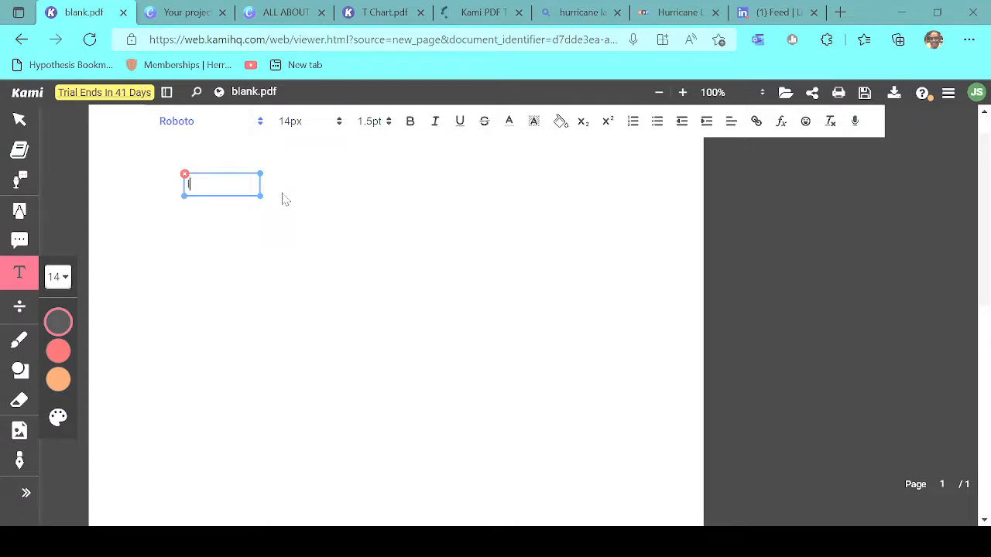
type("am very e")
type("xcited abou")
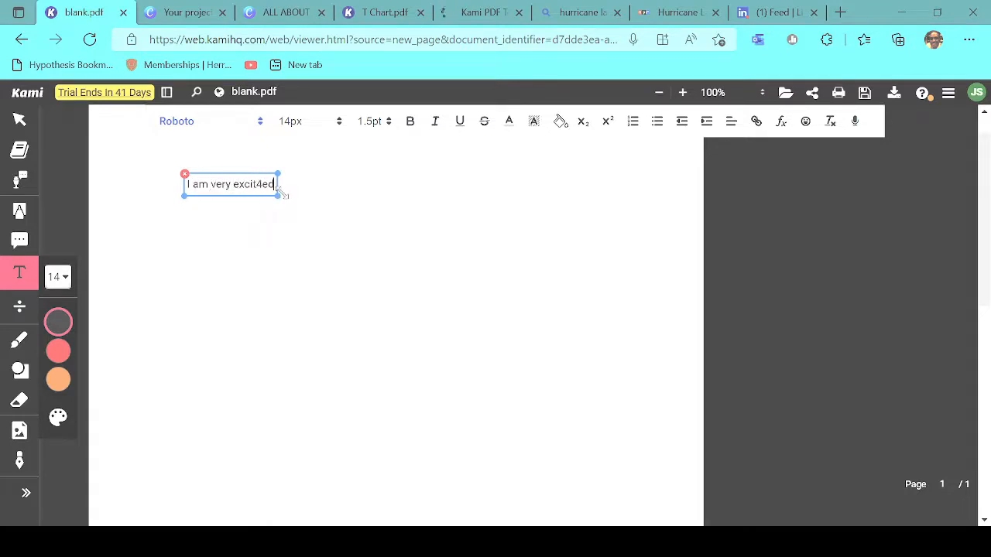
type("t")
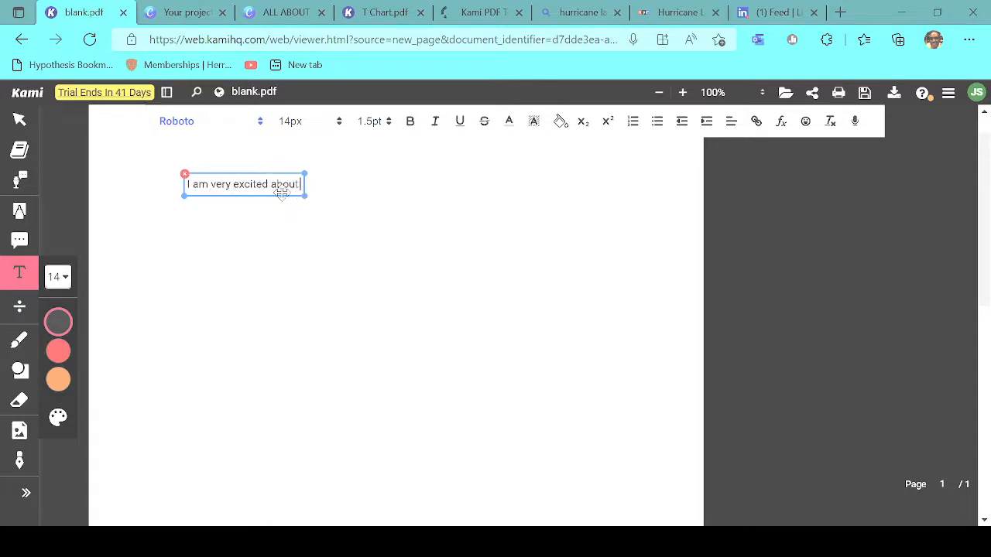
type(" building my")
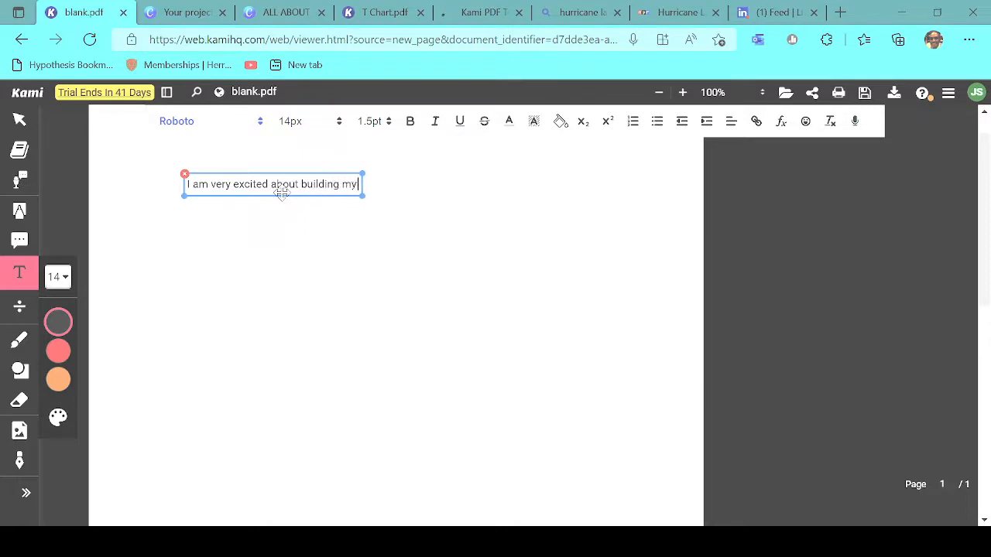
type(" portfolio")
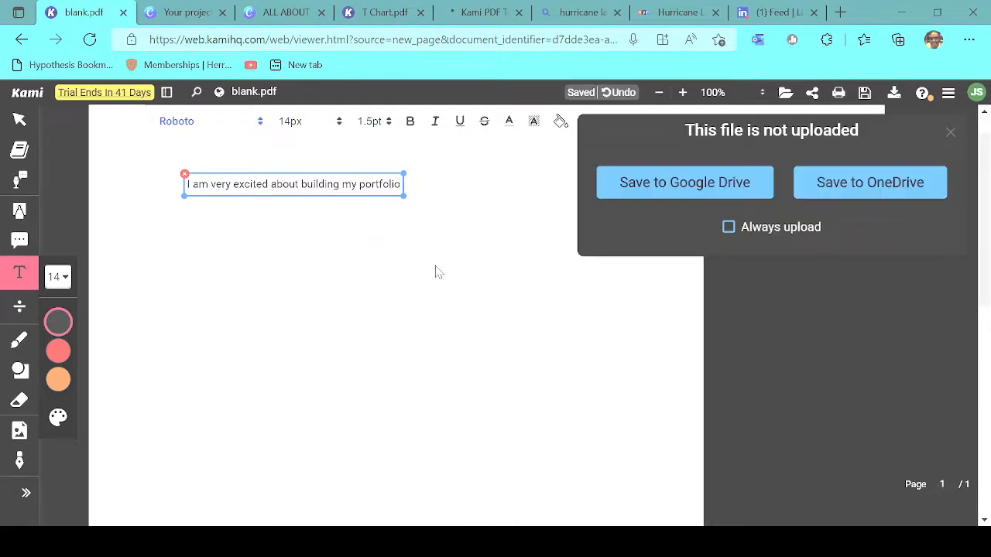
left_click(950, 133)
left_click(401, 182)
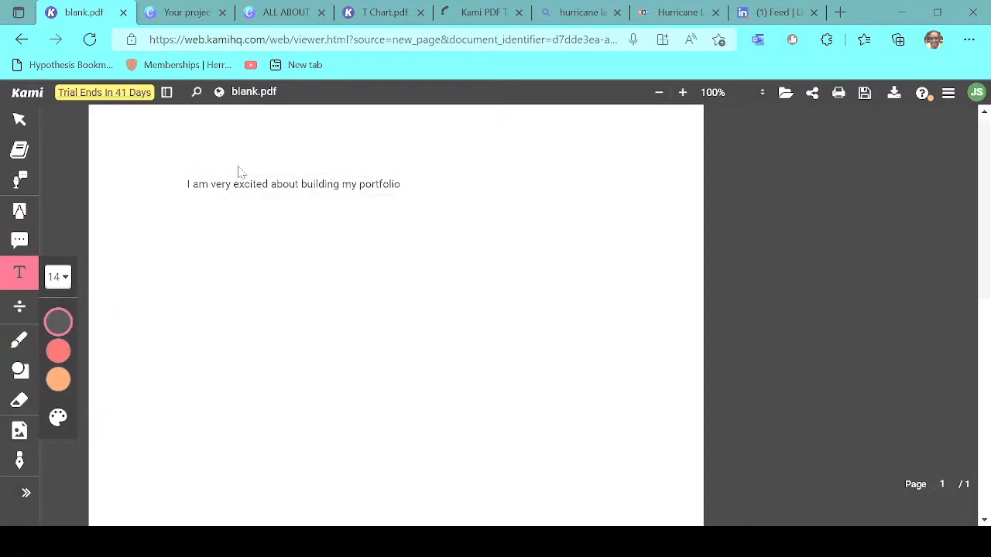
Add a text box above the portfolio sentence reading "Identify the adjective in the sentence below"
left_click(206, 155)
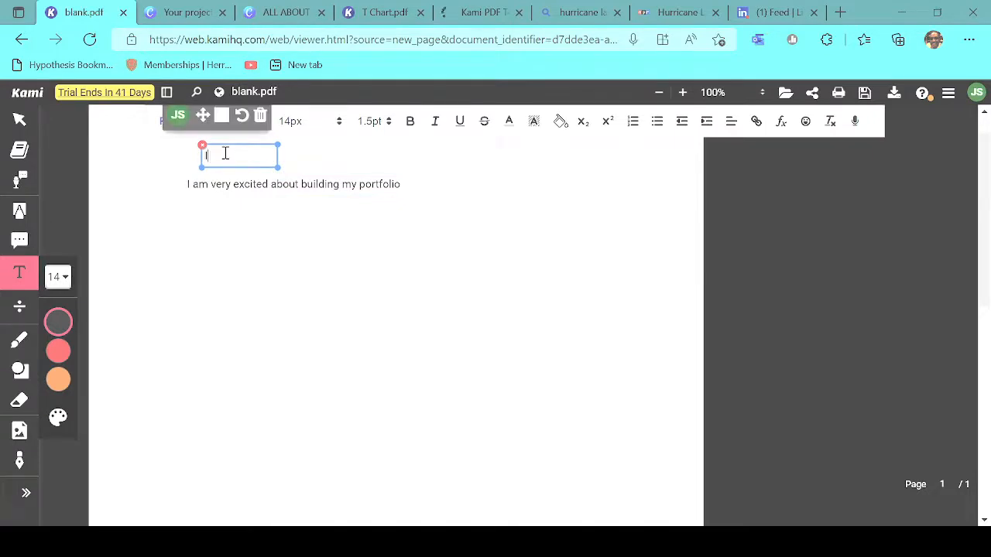
type("Identify the adjec")
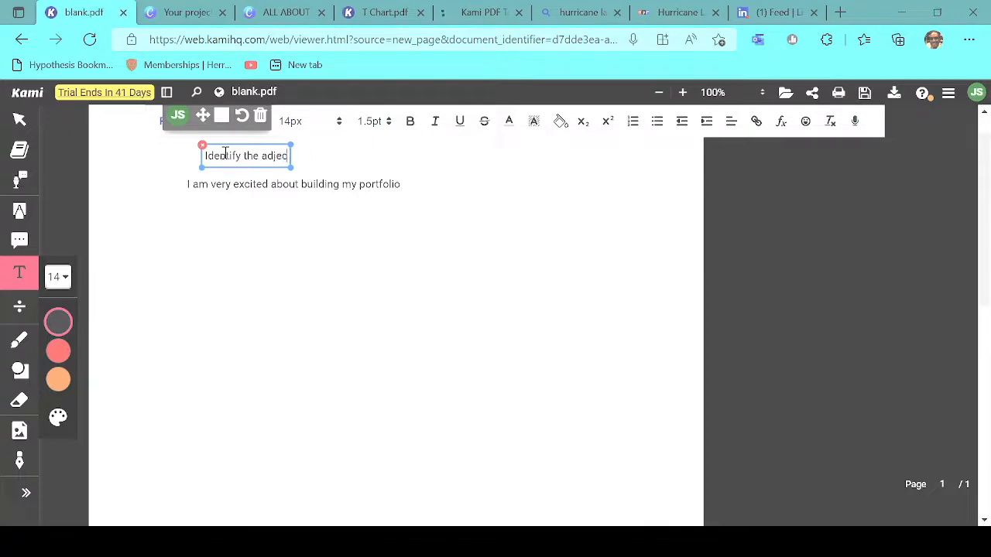
type("tive in the")
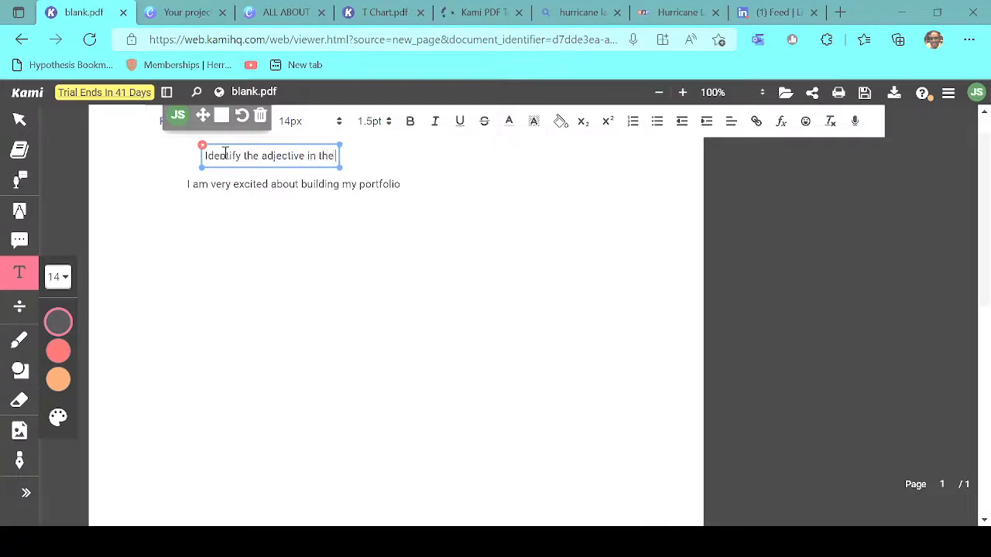
type(" sentence below")
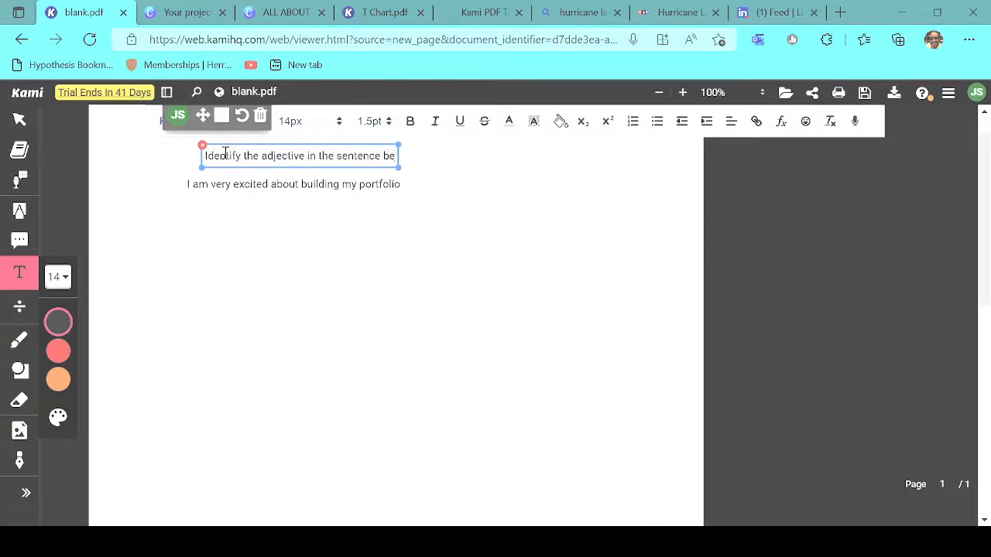
Highlight the word "excited" in the portfolio sentence in yellow with the freehand highlighter
left_click(404, 186)
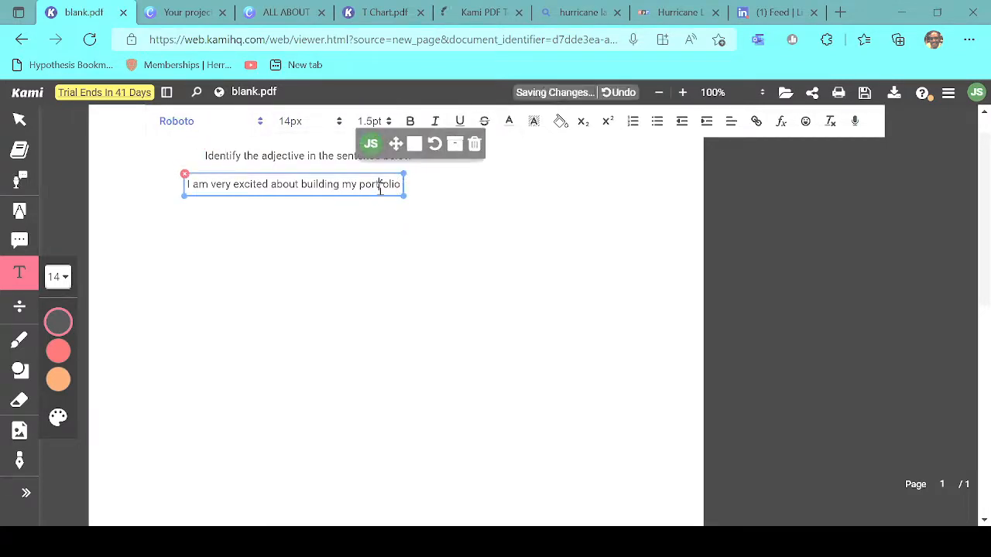
left_click(240, 186)
left_click_drag(235, 186, 267, 192)
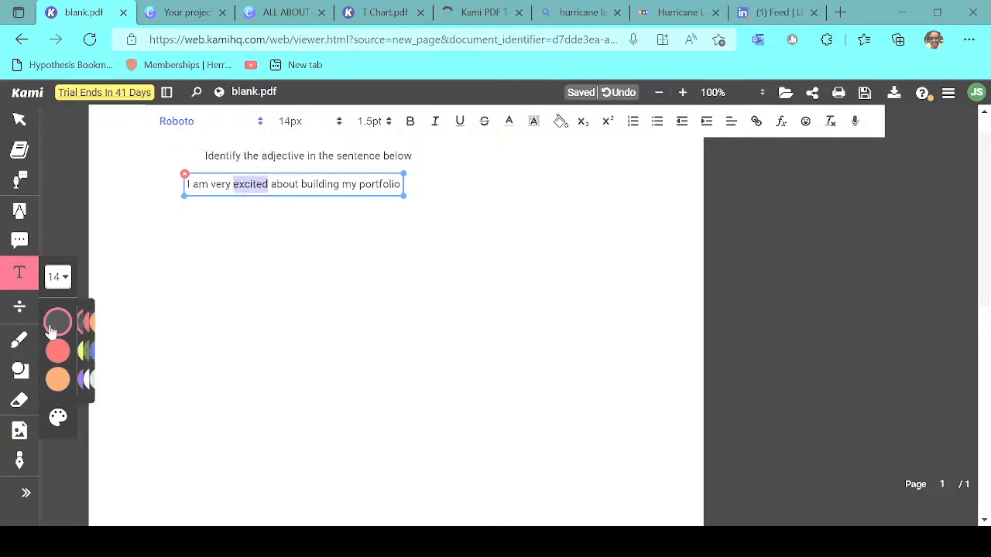
left_click(19, 211)
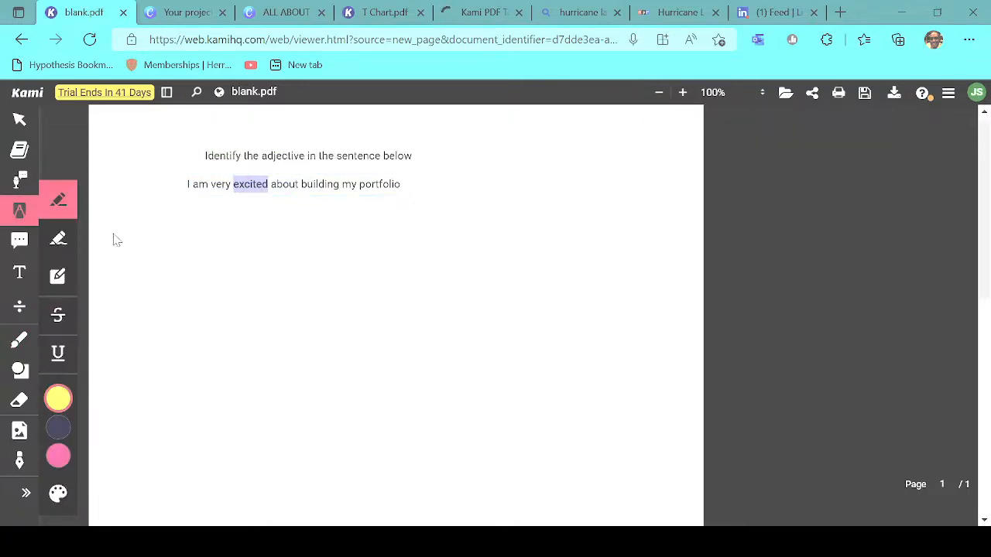
left_click(257, 186)
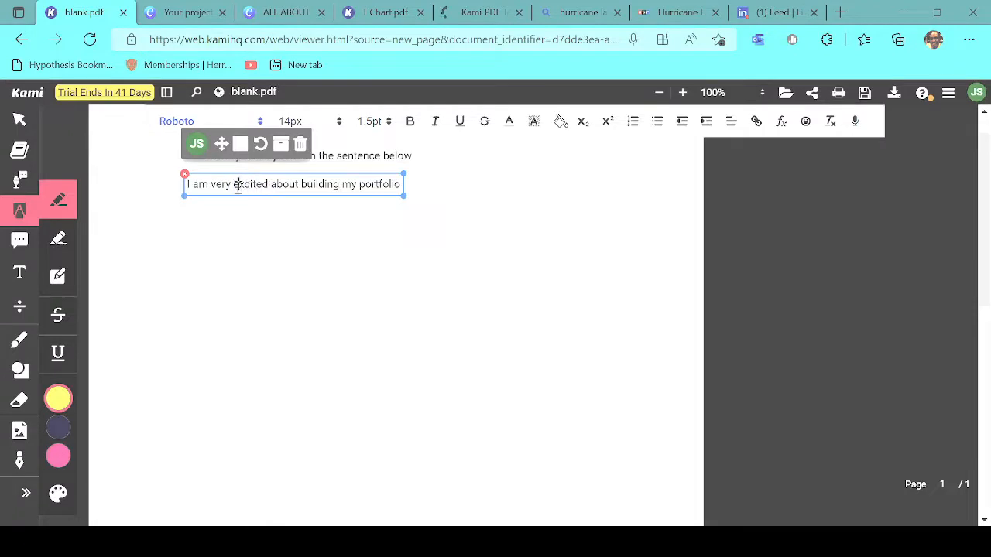
left_click(58, 239)
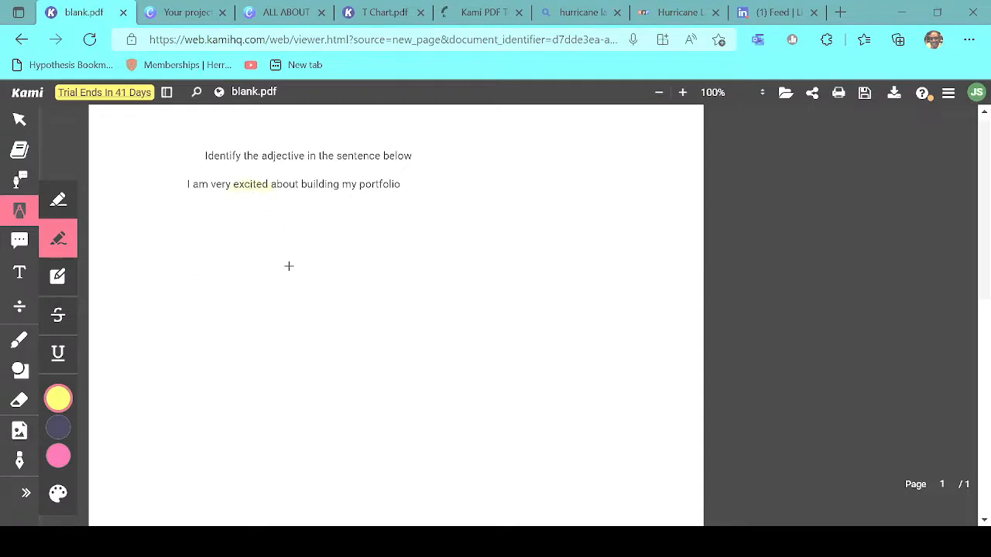
Give the "Identify the adjective in the sentence below" text box a light green background
left_click(19, 118)
left_click(408, 161)
left_click(540, 129)
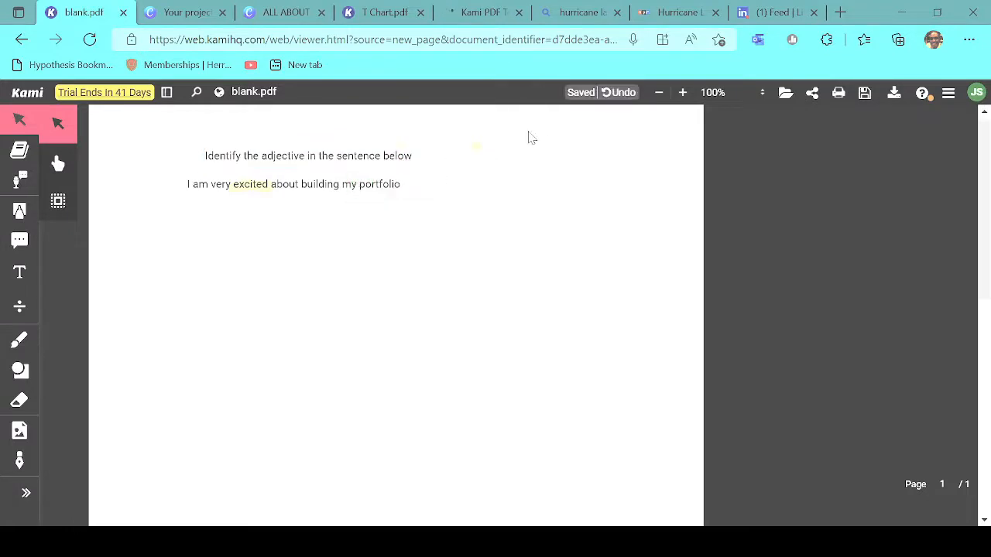
left_click(353, 155)
left_click(307, 158)
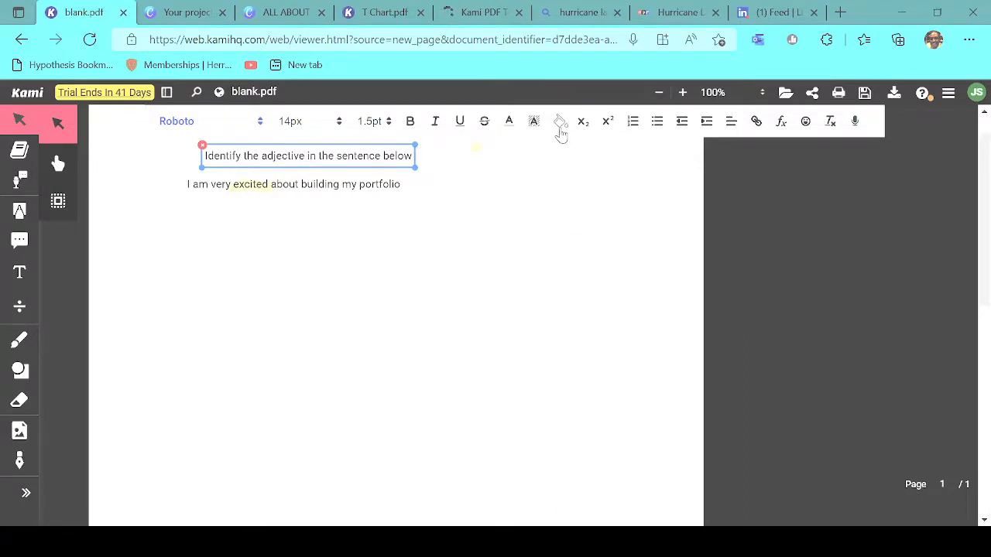
left_click(560, 128)
left_click(621, 172)
Show the background colours for the portfolio sentence and try inserting a math formula within the word "excited"
left_click(383, 183)
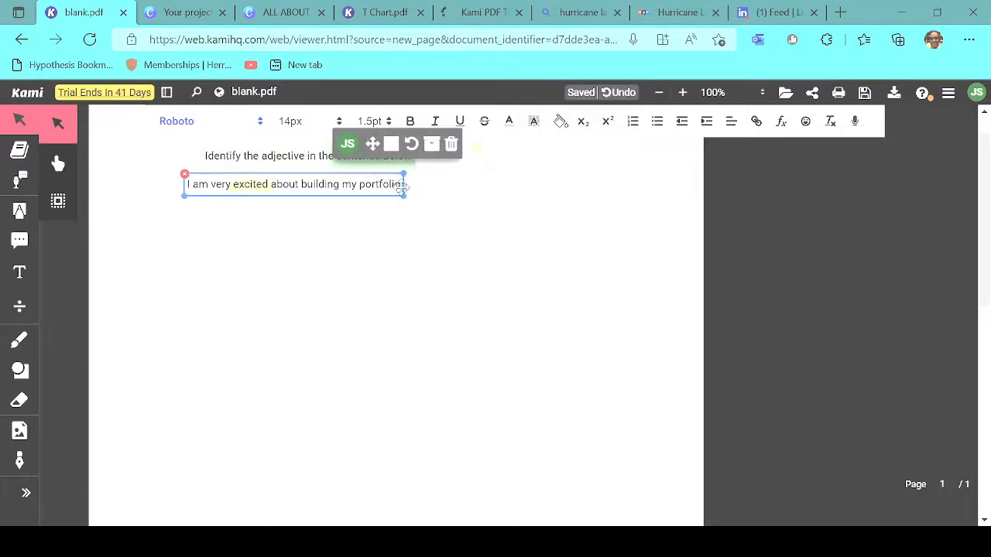
left_click(294, 156)
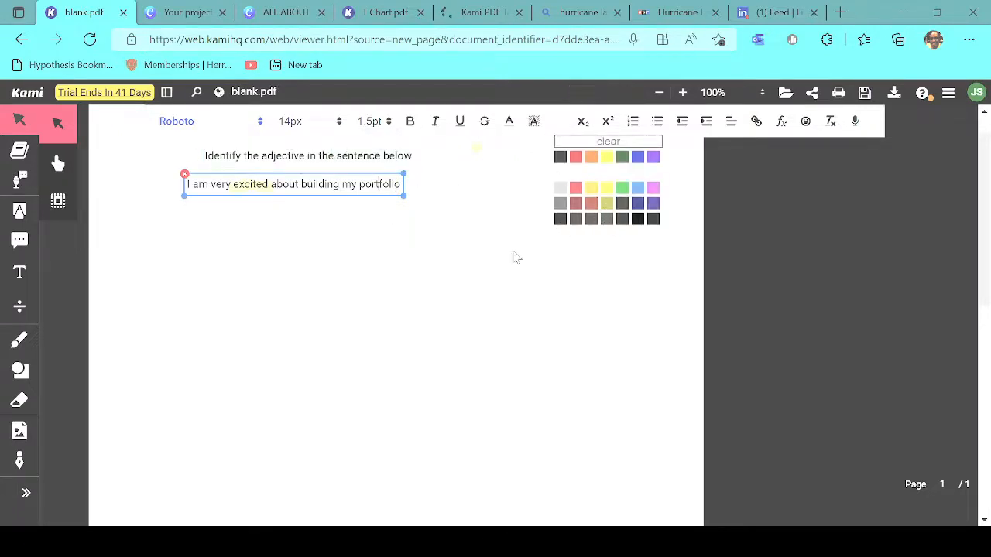
mouse_move(398, 187)
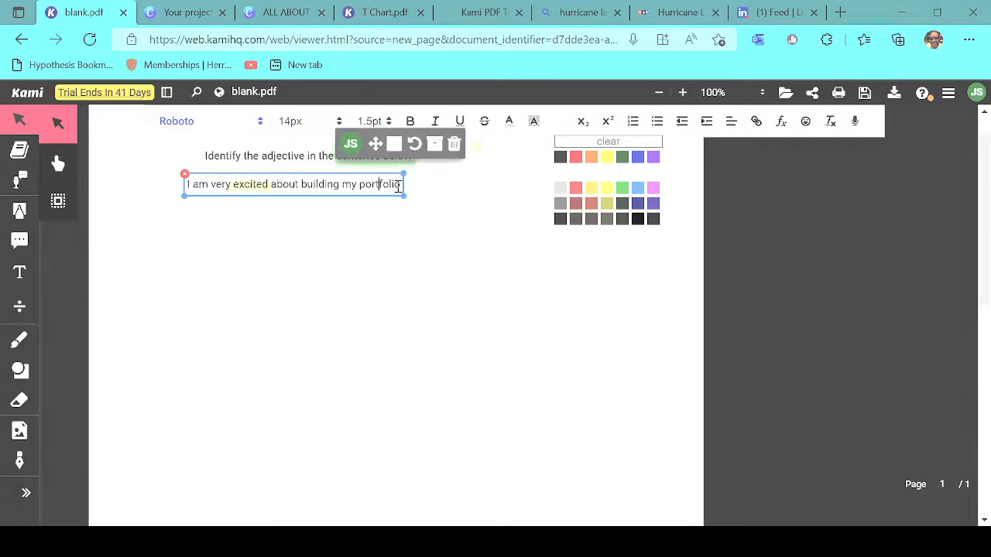
left_click_drag(398, 187, 244, 186)
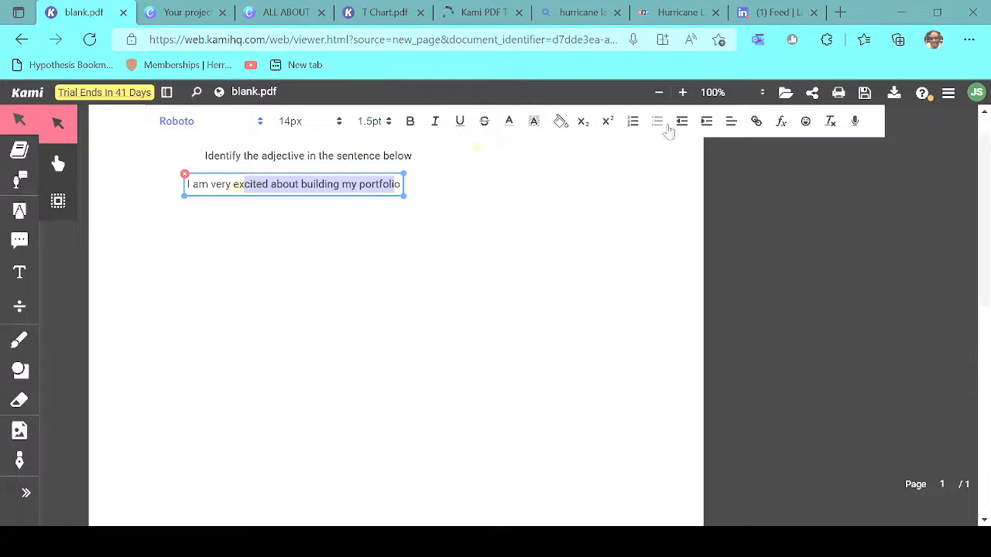
left_click(782, 132)
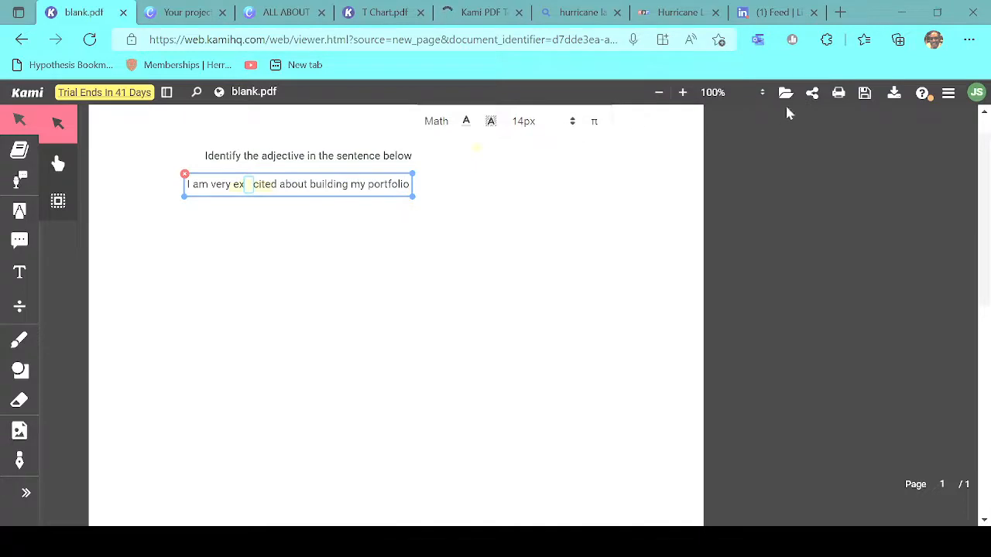
left_click(473, 183)
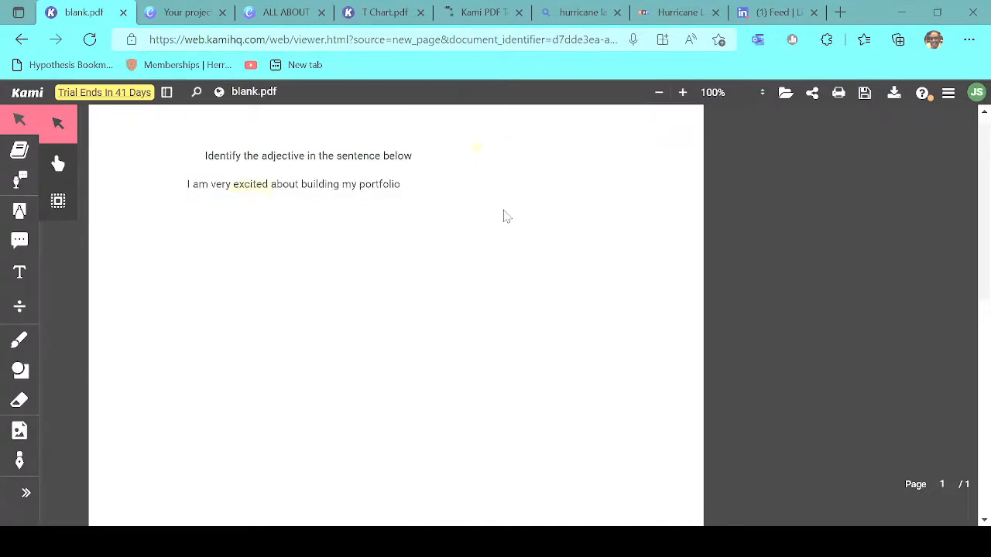
Start a math formula inside the word "sentence" of the instruction text and view the available math symbols
left_click(373, 153)
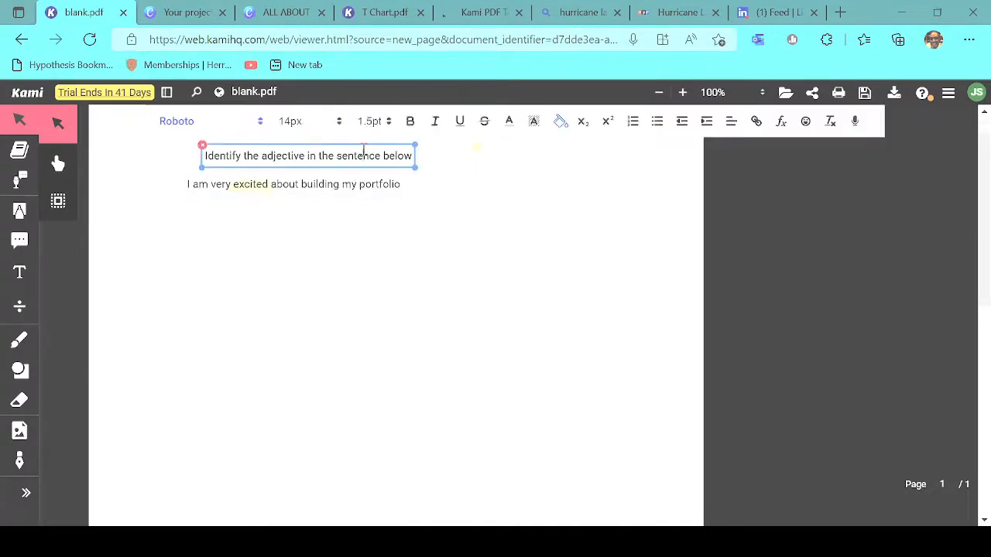
left_click(785, 129)
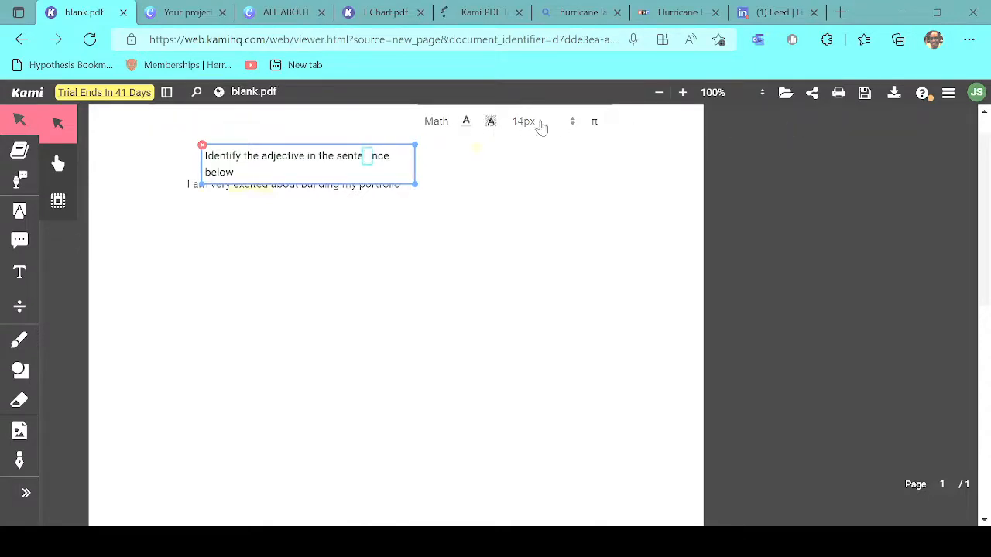
left_click(594, 122)
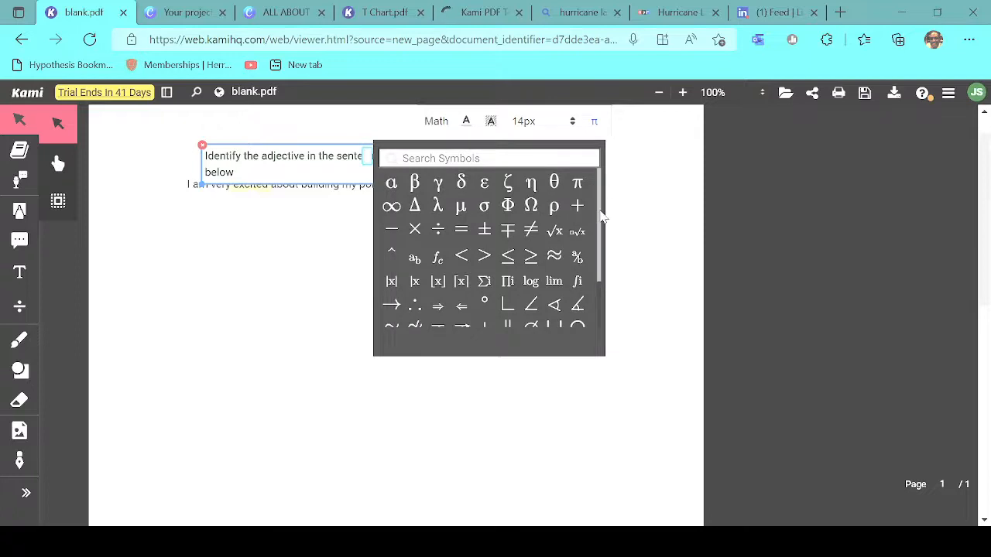
left_click_drag(604, 217, 608, 191)
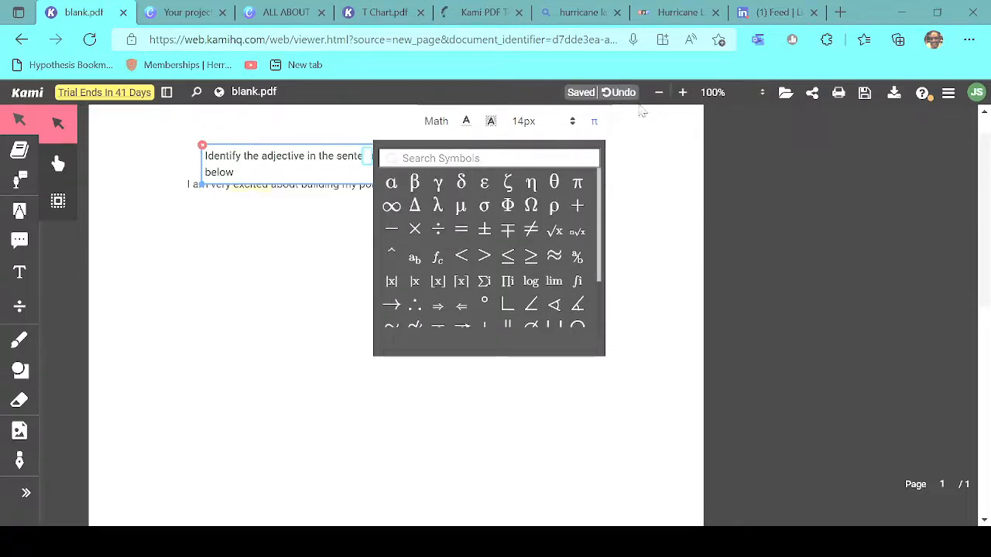
Leave the unfinished math formula and choose Times New Roman as the font for the "Identify the adjective in the sentence below" text box
left_click(320, 122)
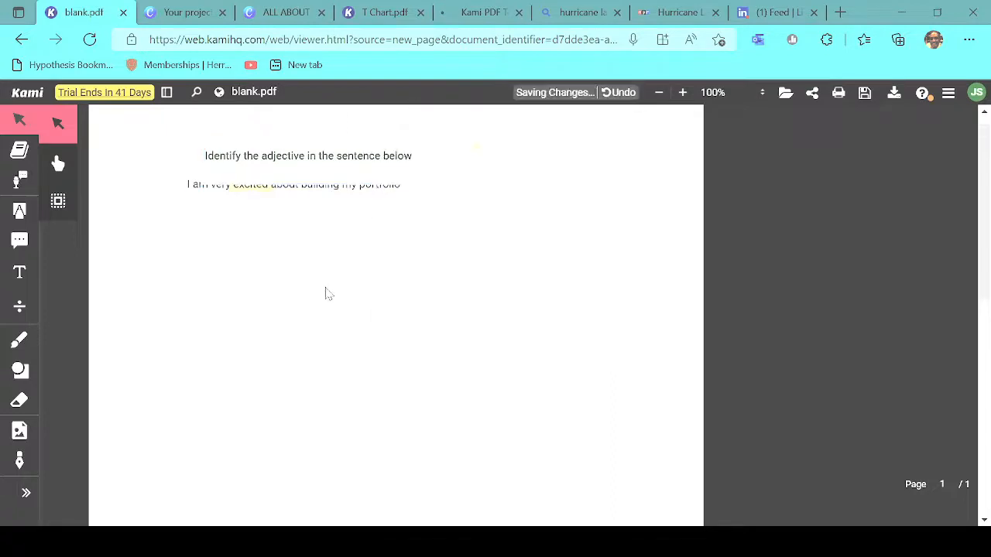
left_click(354, 161)
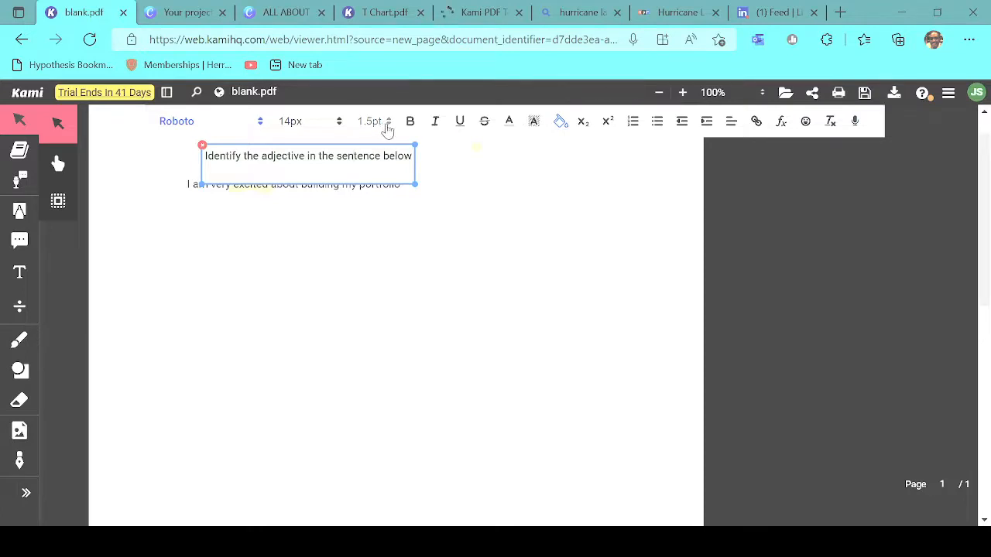
left_click(261, 121)
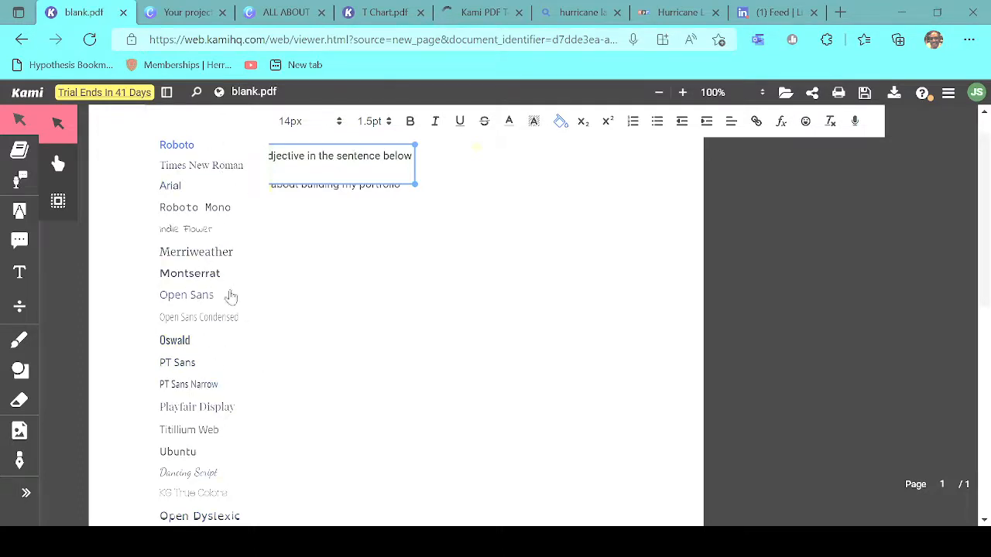
left_click(231, 168)
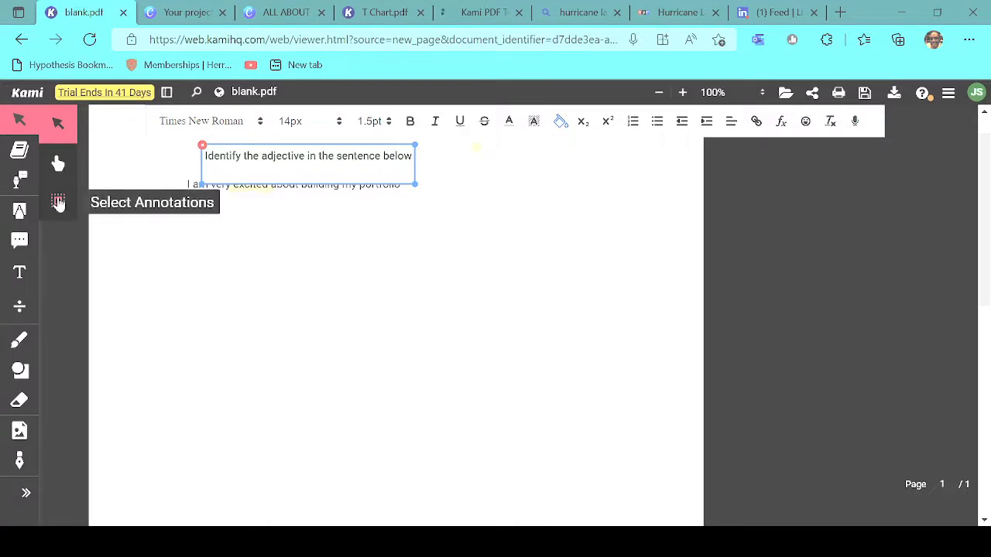
Select the instruction text box with Select Annotations and view its available background colours, then return to the normal selection tool
left_click(68, 205)
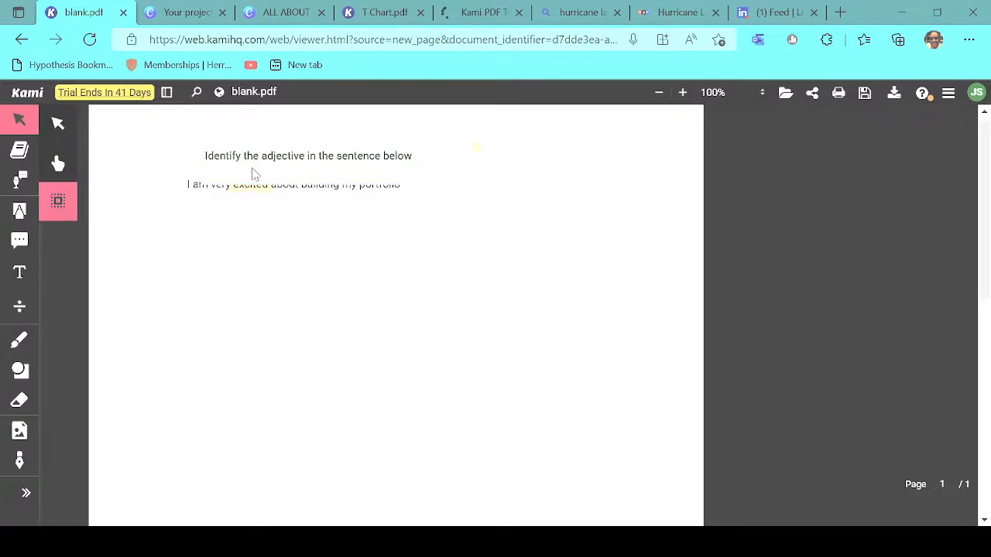
left_click(243, 164)
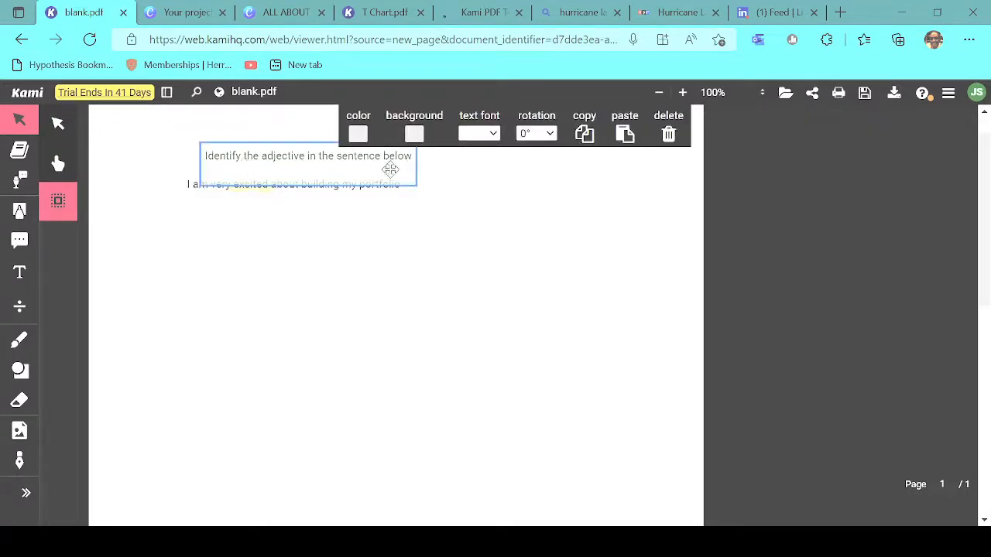
left_click(422, 140)
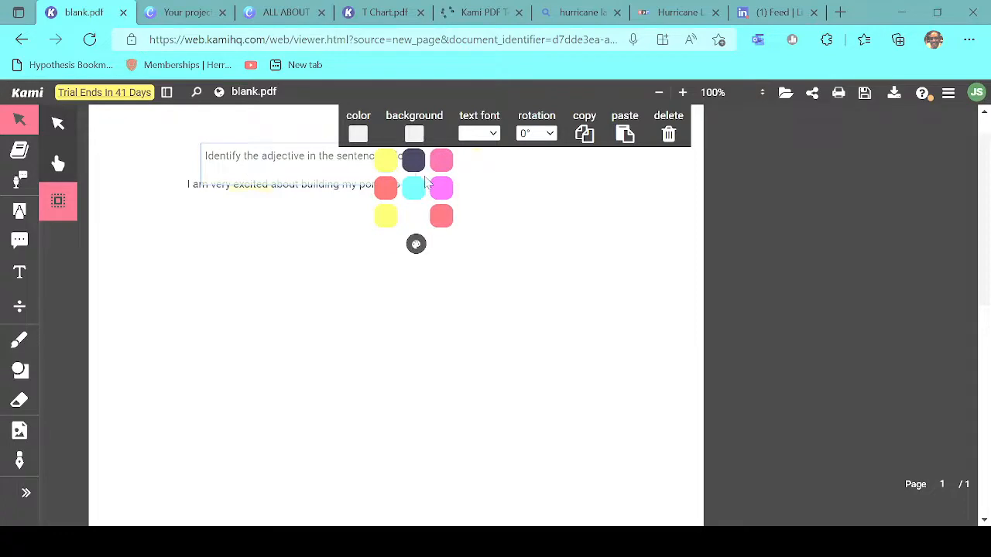
left_click(58, 122)
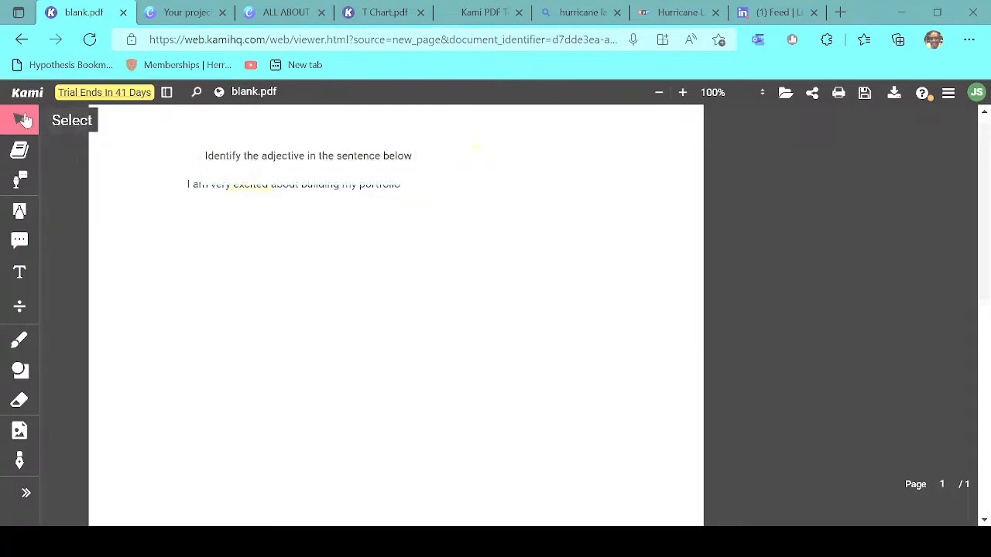
Show the page thumbnails of blank.pdf and its summary of annotations
left_click(167, 93)
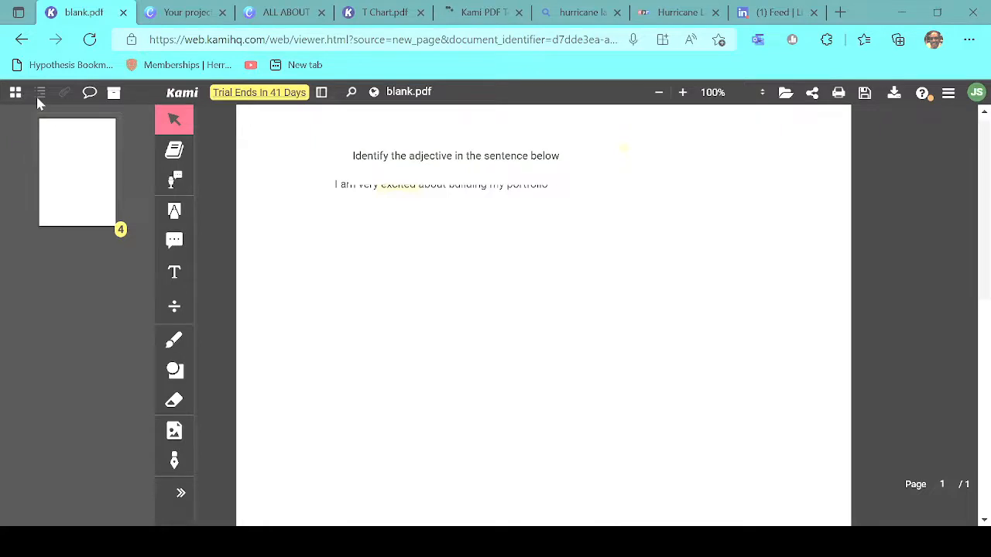
left_click(89, 94)
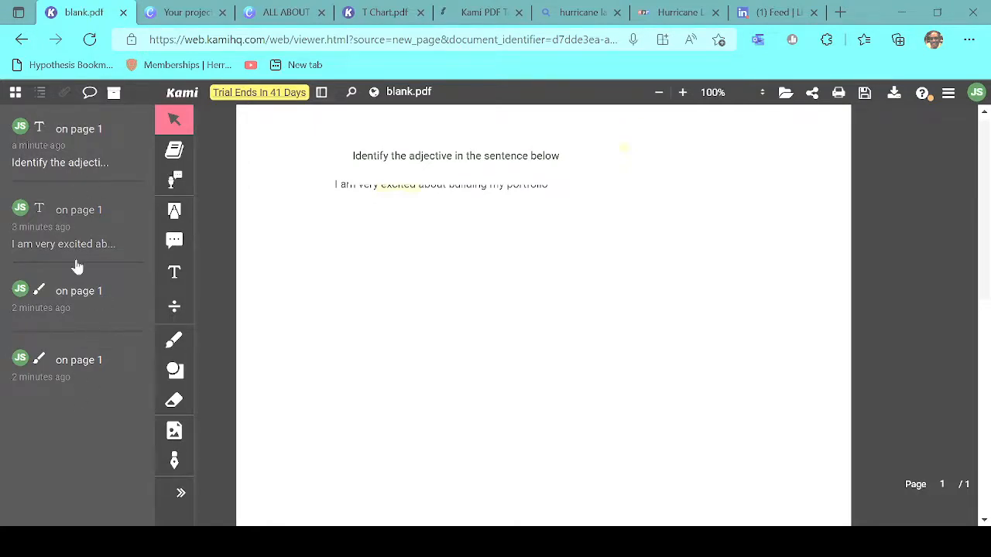
left_click(113, 93)
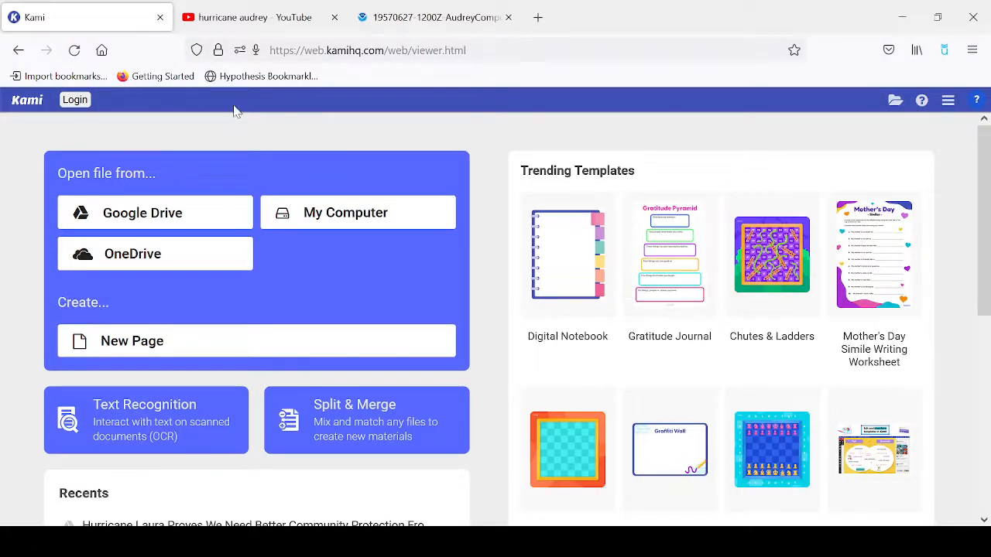
In Kami's other browser window, reopen the recent Hurricane Laura article and dismiss the Google Drive authorization request
scroll(774, 348, "down", 3)
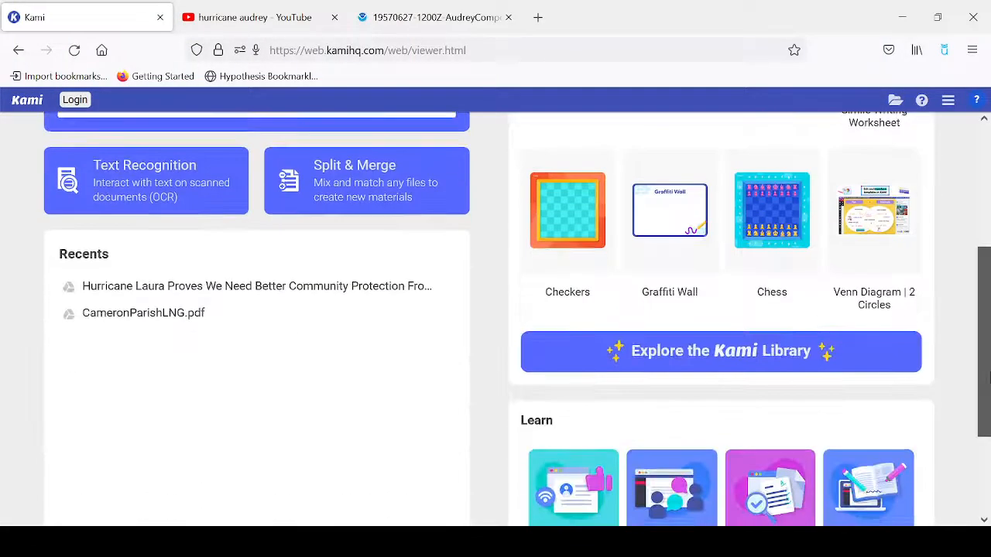
left_click(317, 283)
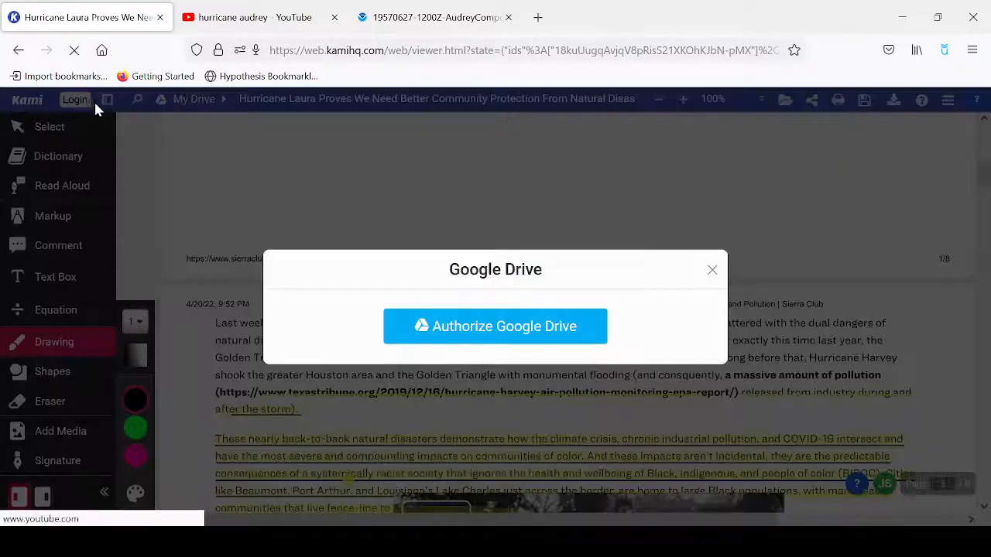
left_click(711, 272)
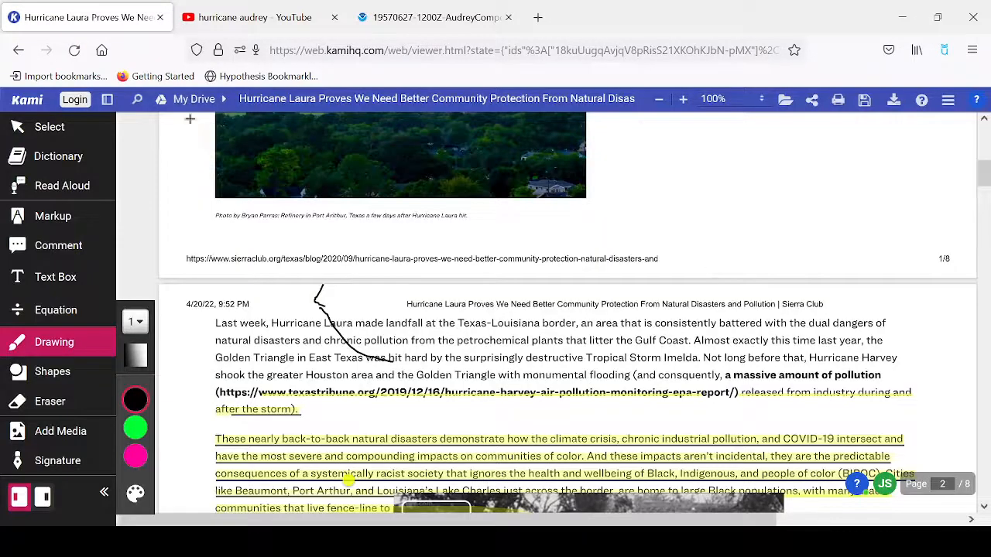
Show the article's page thumbnails and use them to jump between pages 1, 2, 4, 8 and 5
left_click(109, 100)
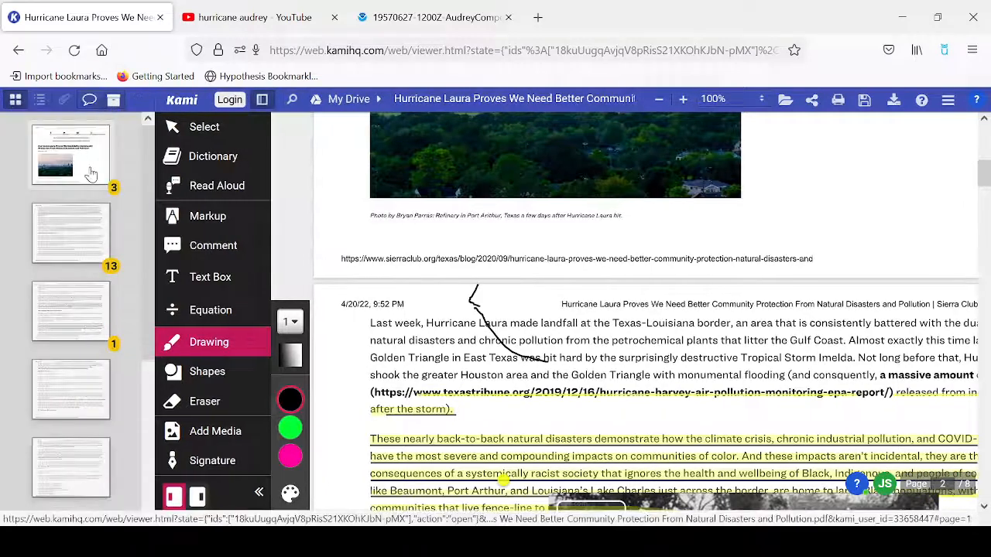
left_click(90, 258)
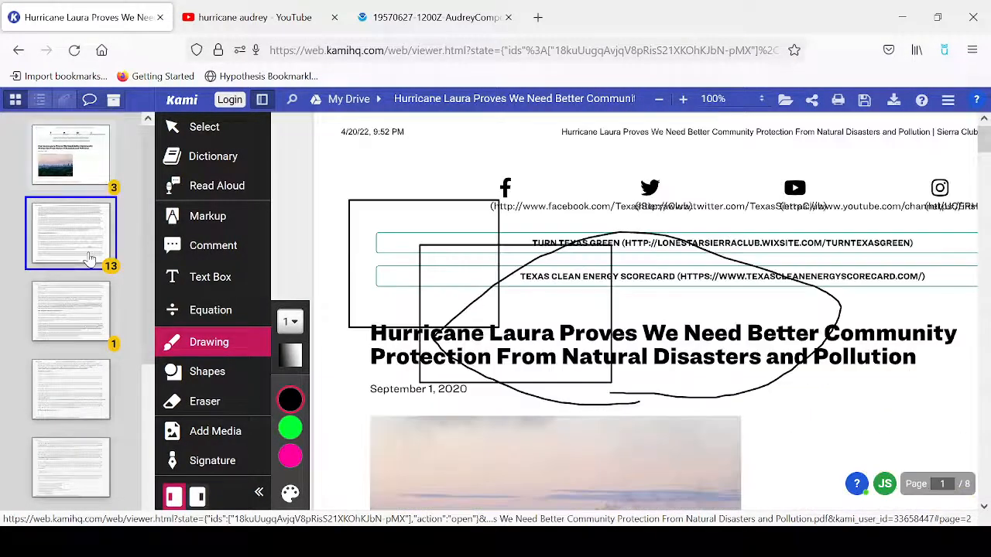
left_click(90, 258)
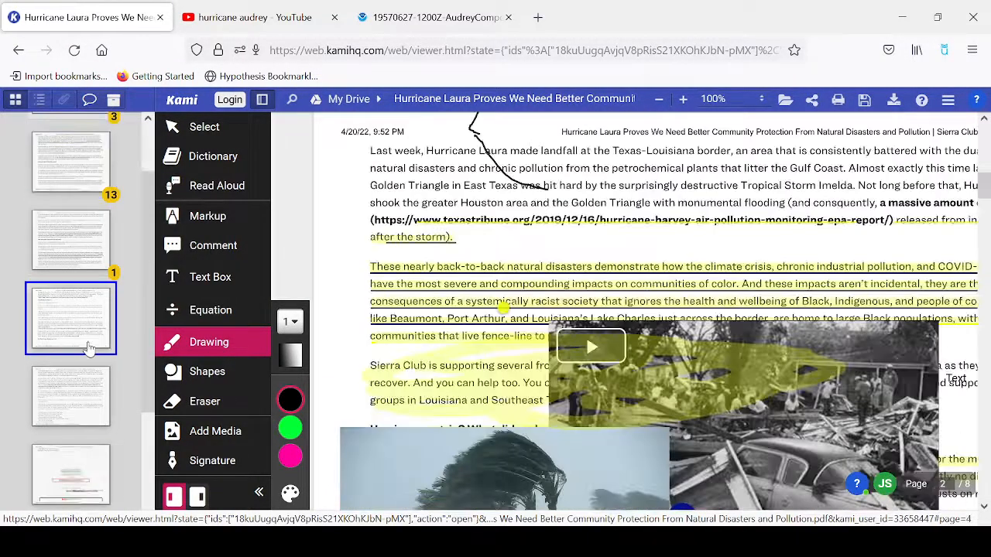
left_click(108, 372)
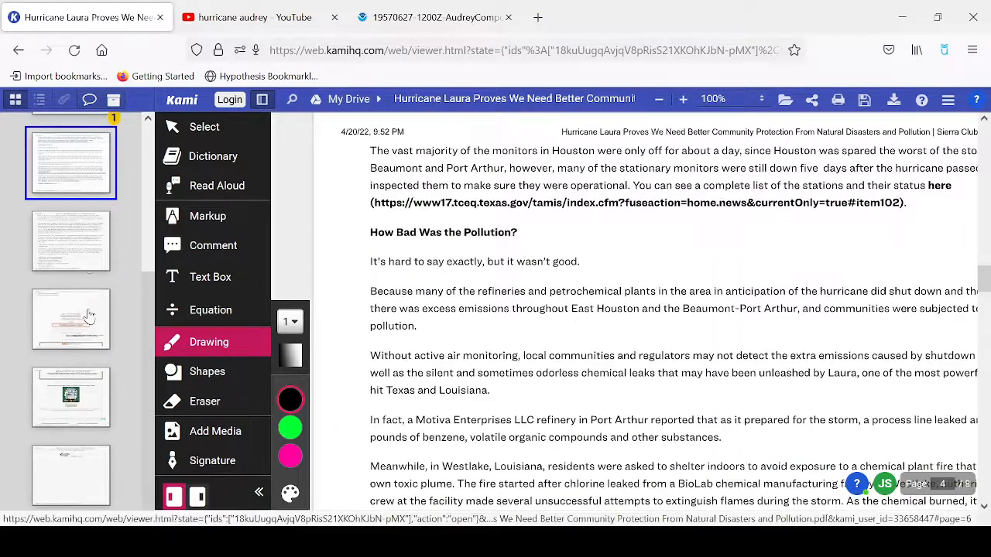
left_click(83, 473)
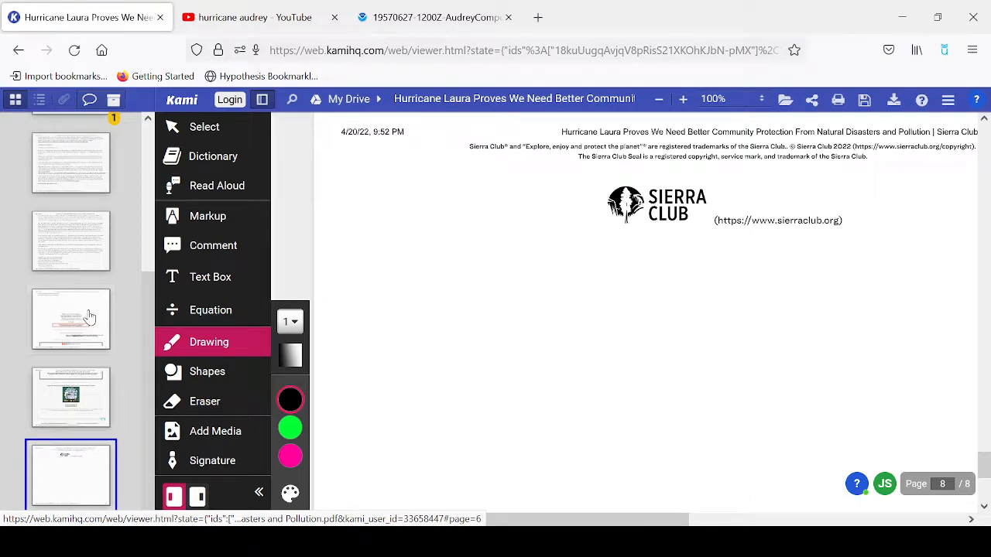
left_click(82, 241)
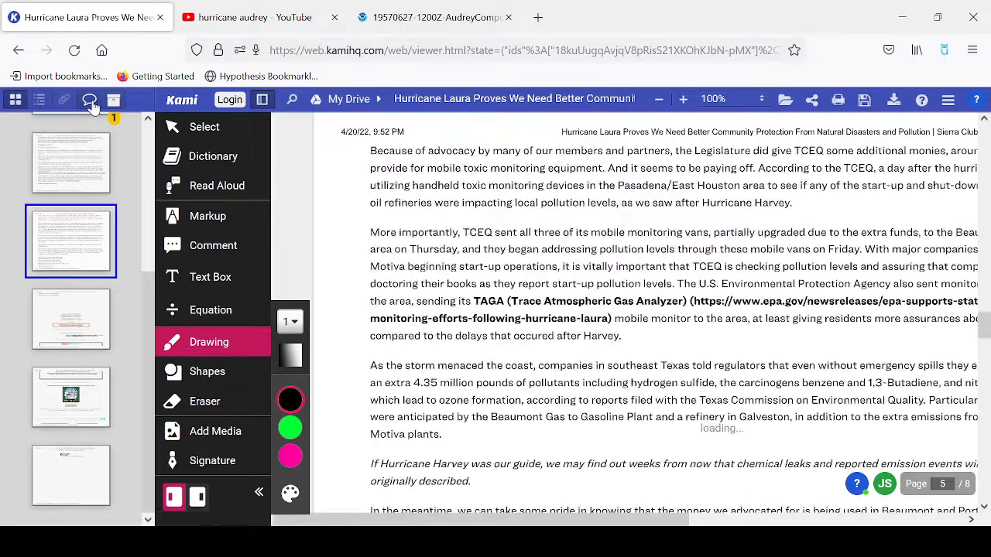
Show the article's annotation summary, hide the question-mark user's annotations and check the remaining markings on page 1
left_click(89, 102)
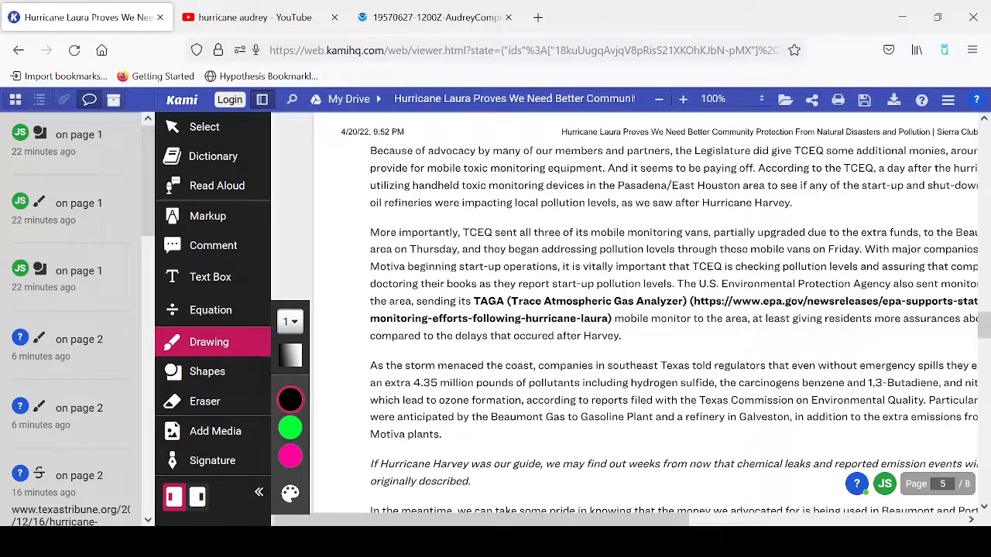
left_click(857, 485)
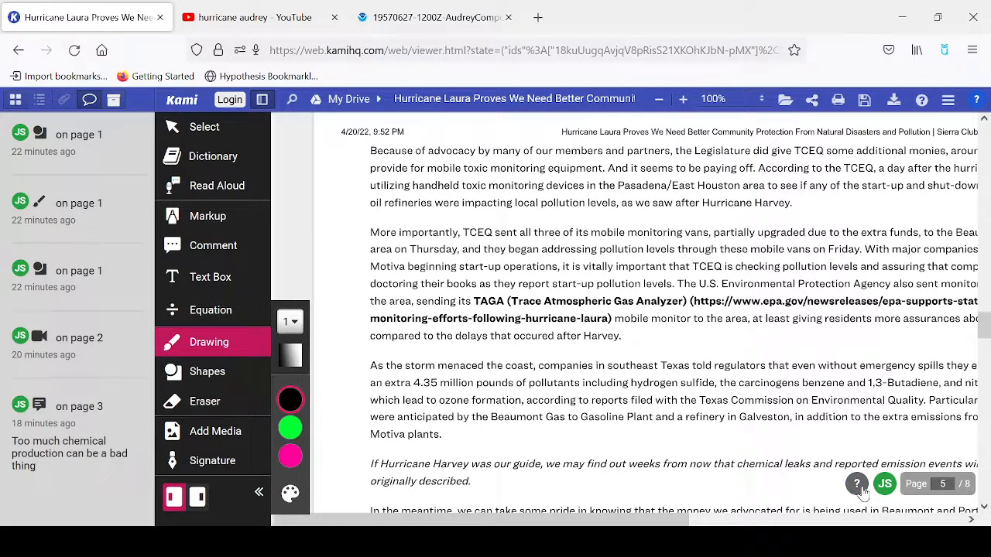
left_click_drag(985, 325, 981, 112)
scroll(979, 143, "down", 3)
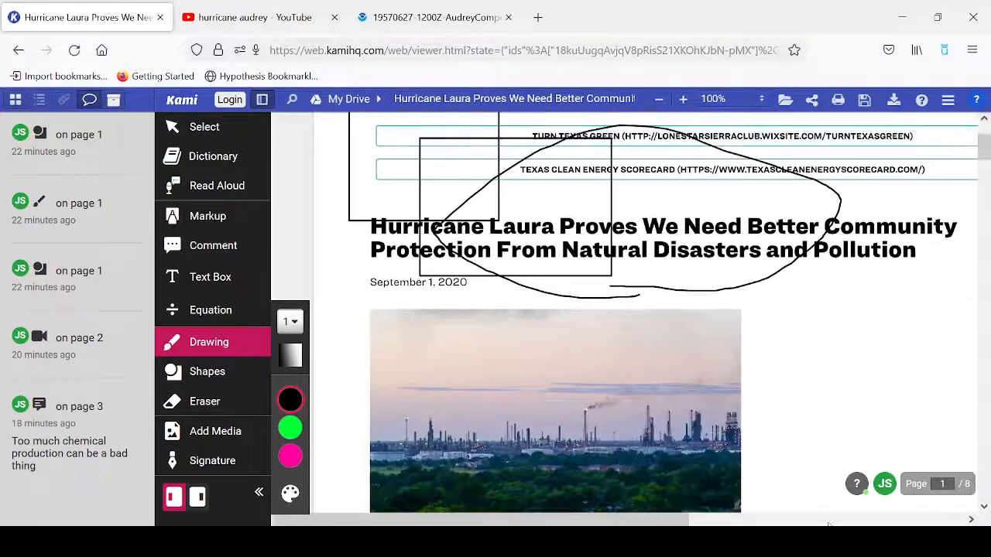
Hide the annotations of the user shown by initials, restore the question-mark user's annotations and view them on page 2
left_click(885, 488)
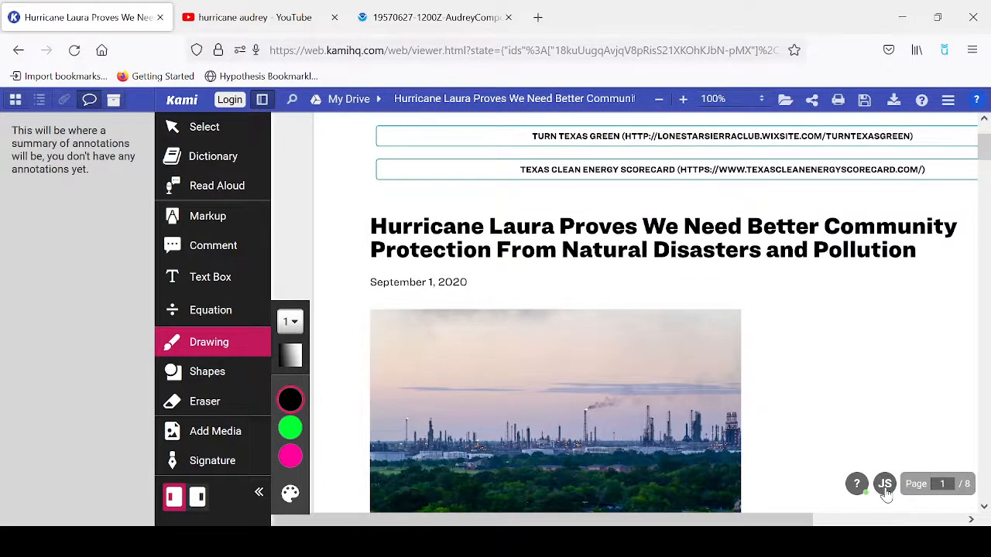
left_click(857, 484)
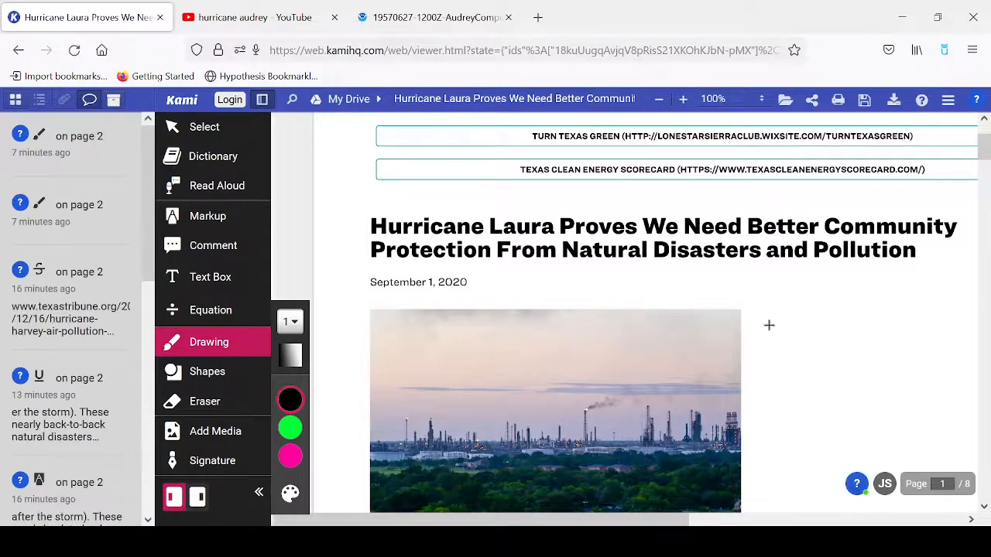
left_click_drag(984, 153, 986, 203)
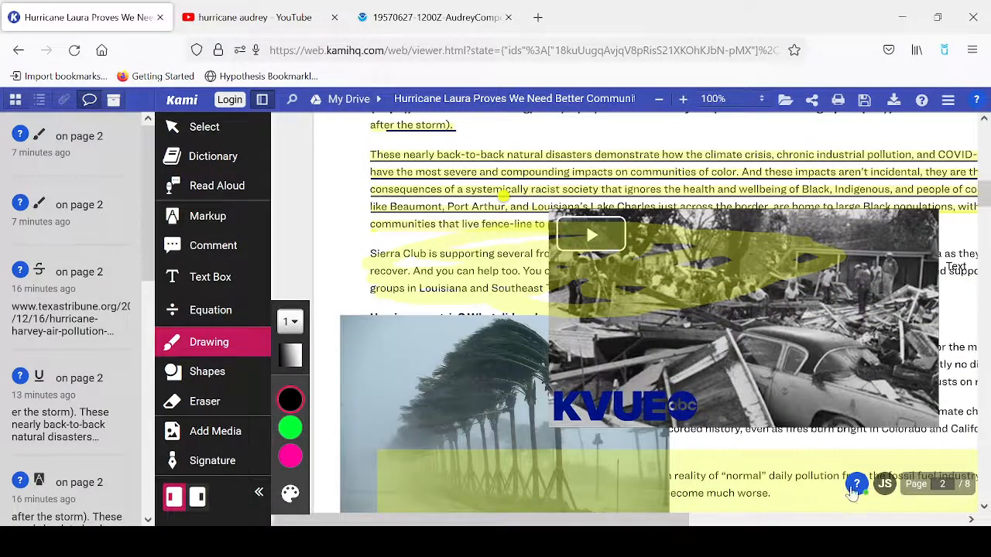